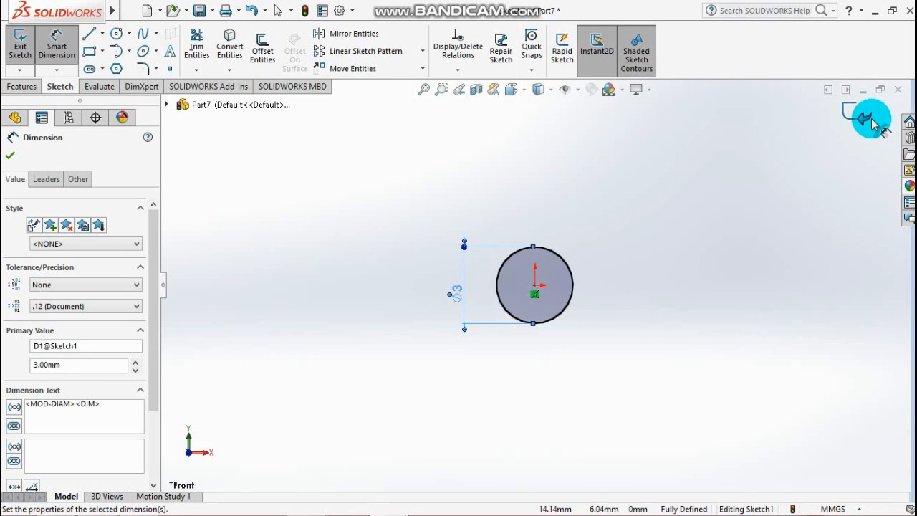
Close the circle sketch and extrude the 3 mm diameter circle 19 mm deep in the reversed direction
left_click(865, 123)
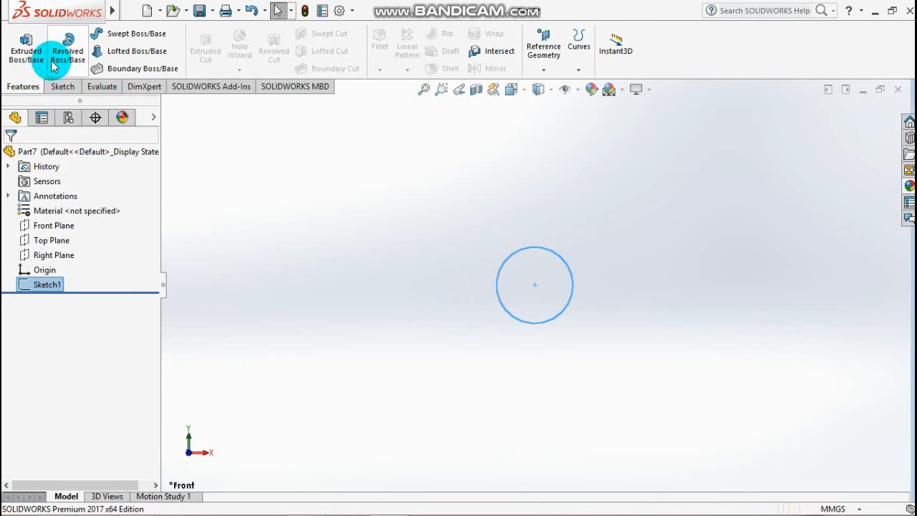
left_click(29, 46)
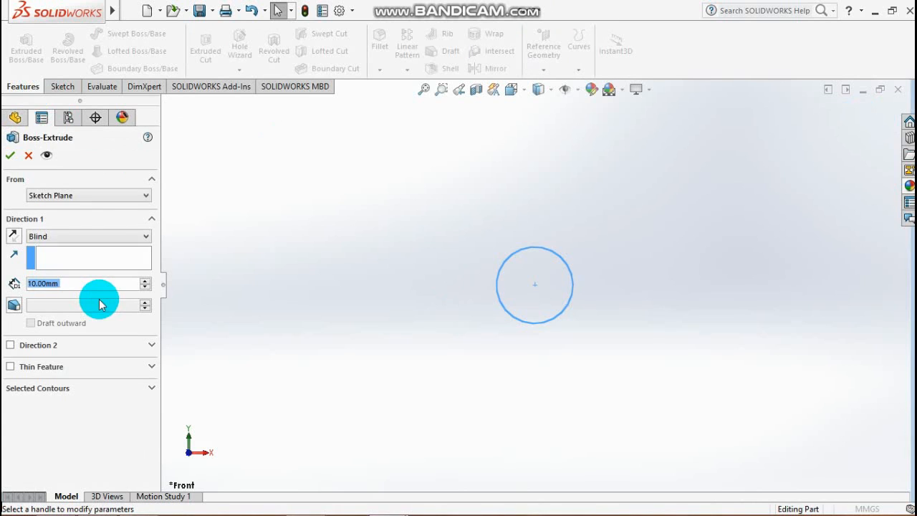
left_click(14, 243)
left_click(56, 283)
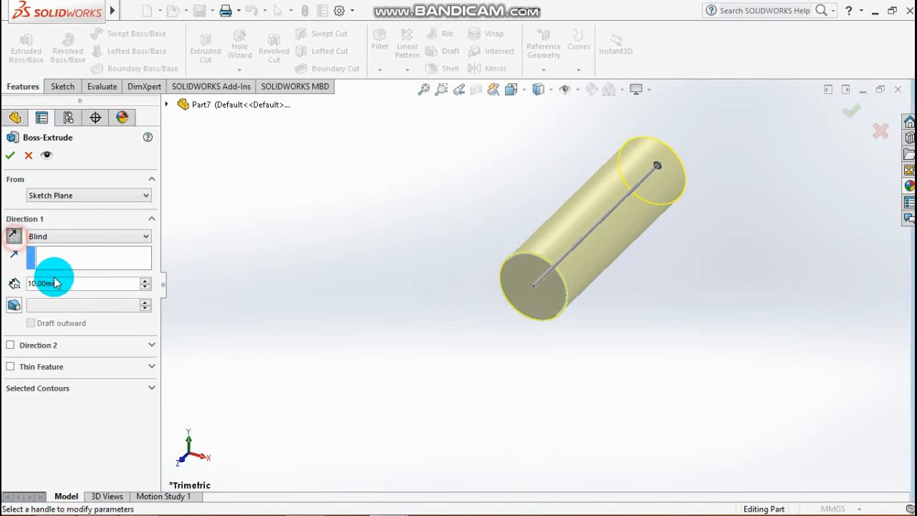
left_click_drag(83, 284, 6, 286)
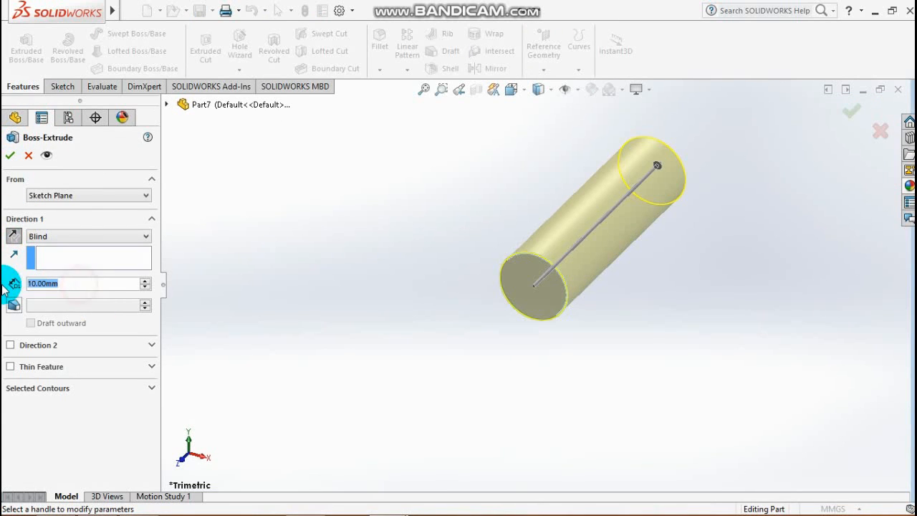
type("19")
key("Return")
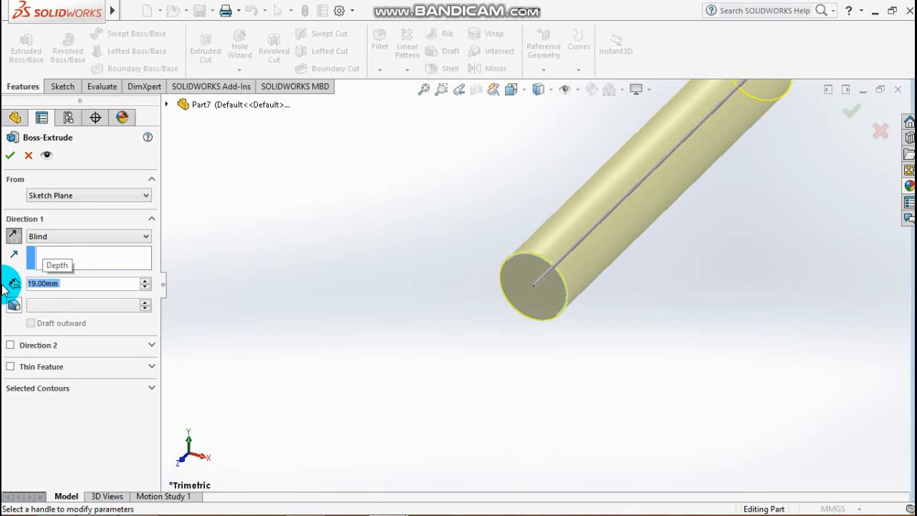
left_click(847, 108)
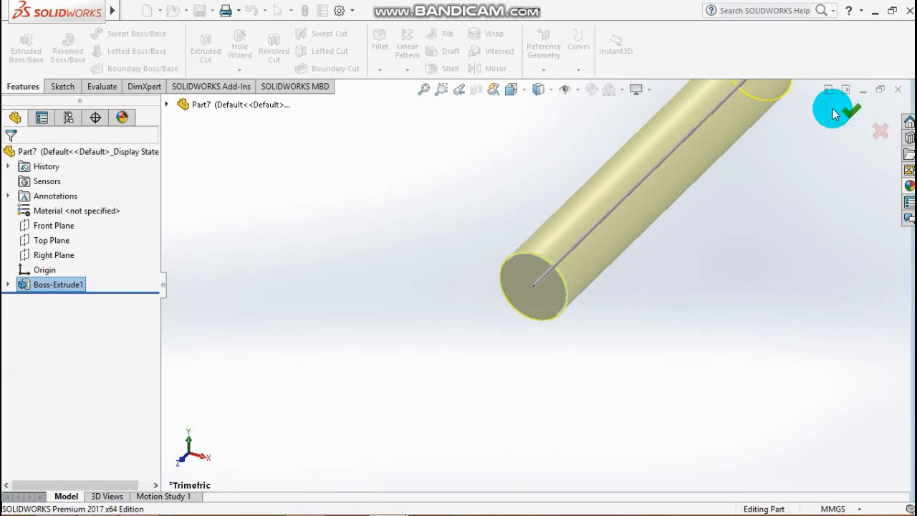
Start a sketch on the cylinder's rear end face and convert its circular edge into sketch geometry
key("space")
left_click(763, 113)
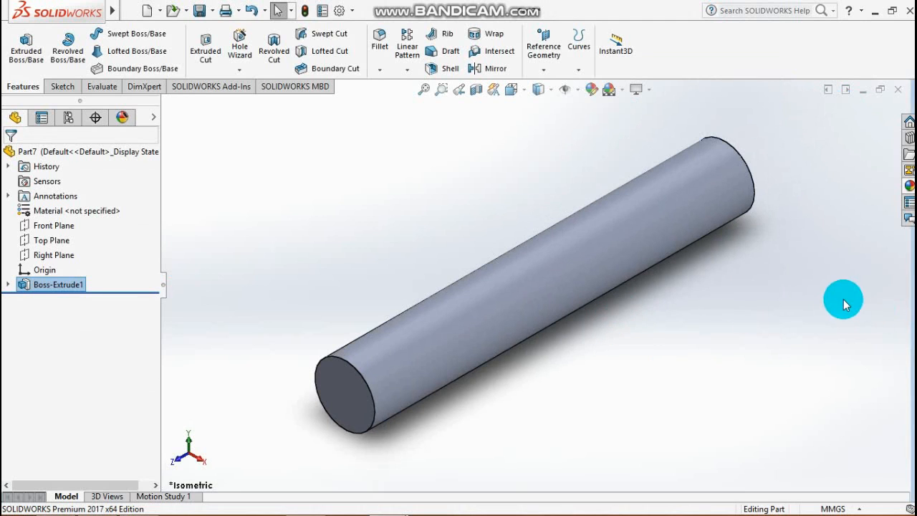
middle_click_drag(825, 294, 782, 192)
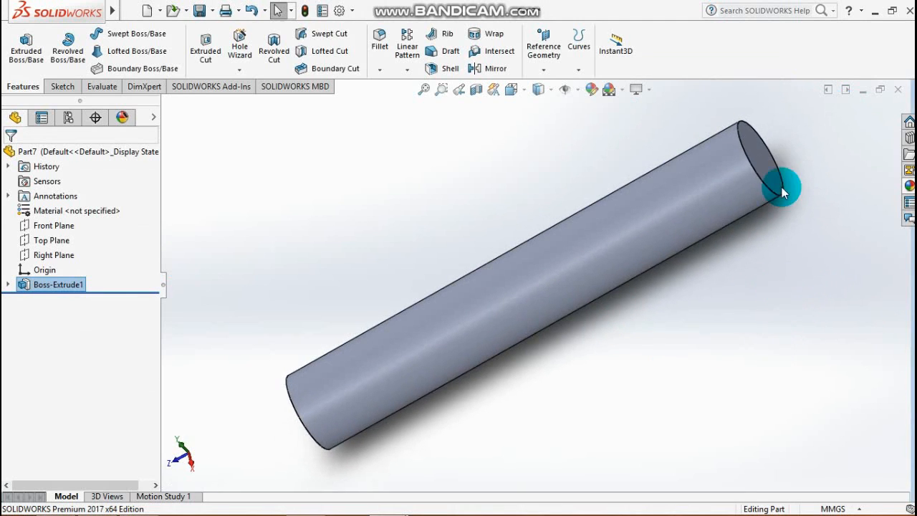
left_click(760, 159)
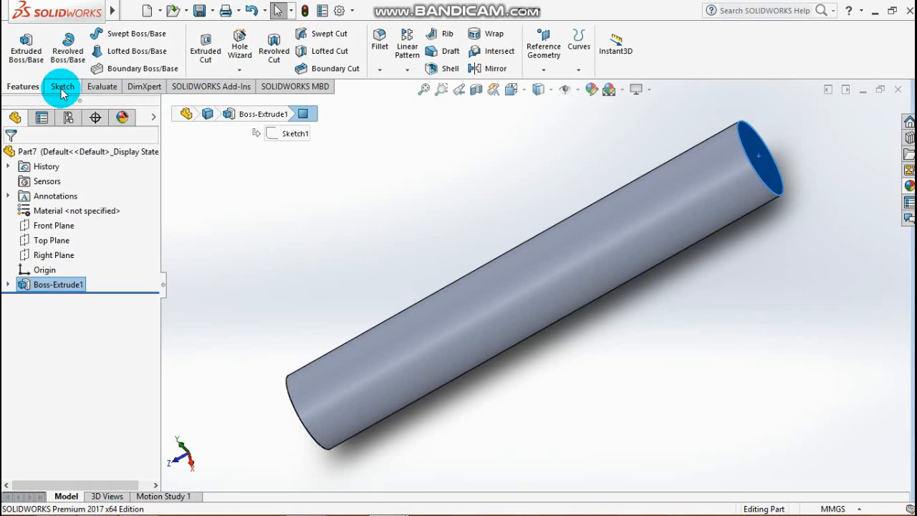
right_click(753, 159)
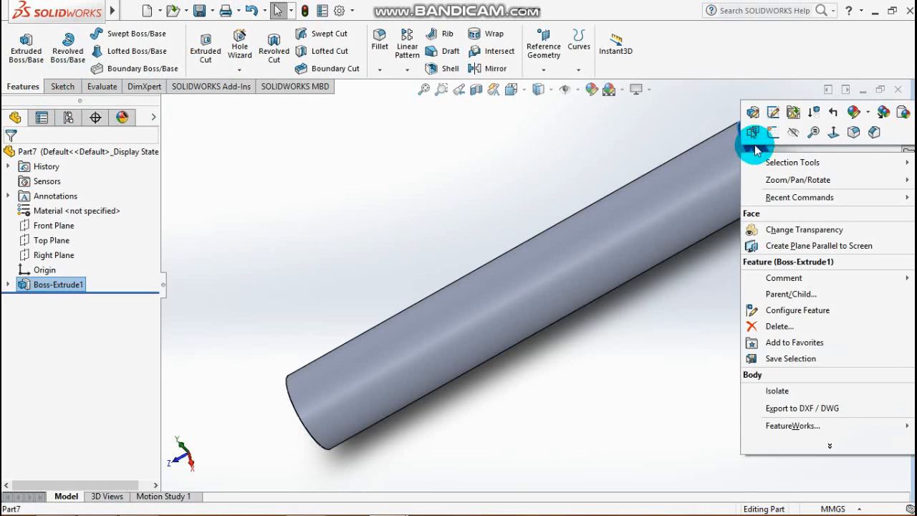
left_click(767, 130)
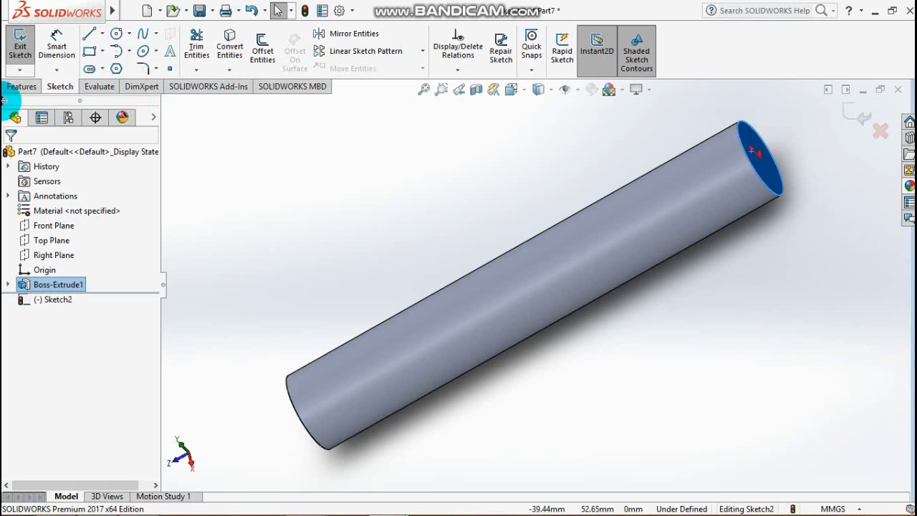
left_click(235, 51)
left_click(24, 85)
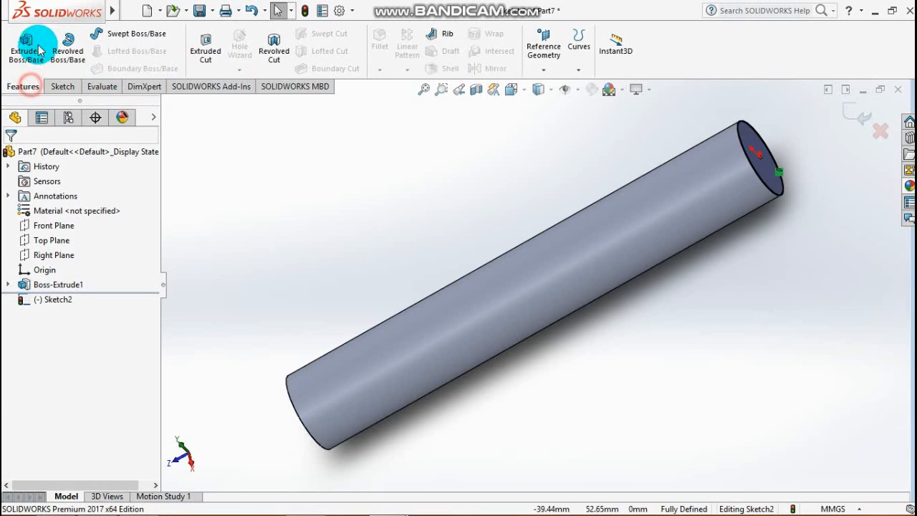
left_click(36, 51)
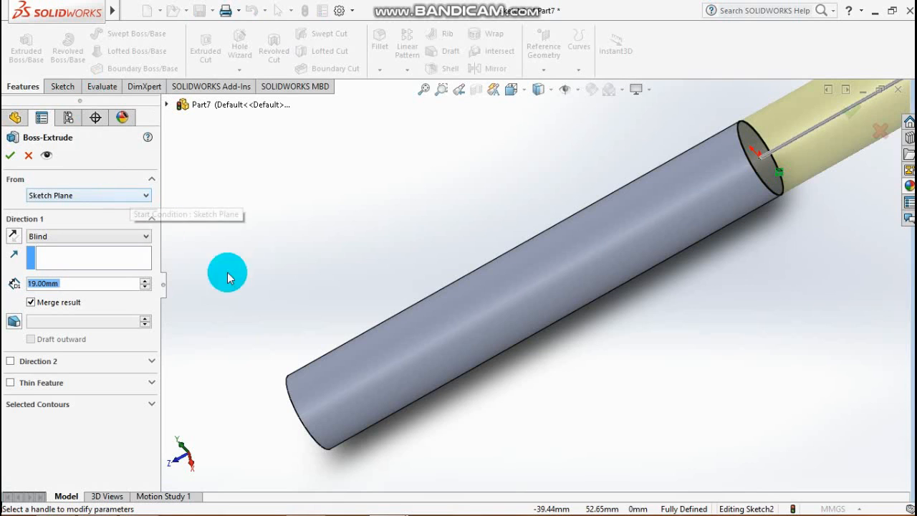
scroll(531, 228, "up", 2)
scroll(531, 228, "down", 5)
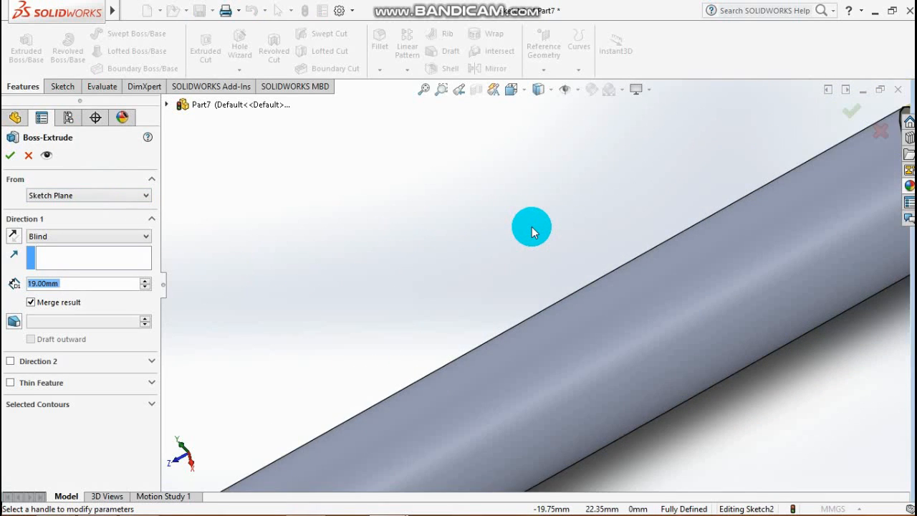
scroll(530, 229, "up", 5)
scroll(531, 229, "up", 4)
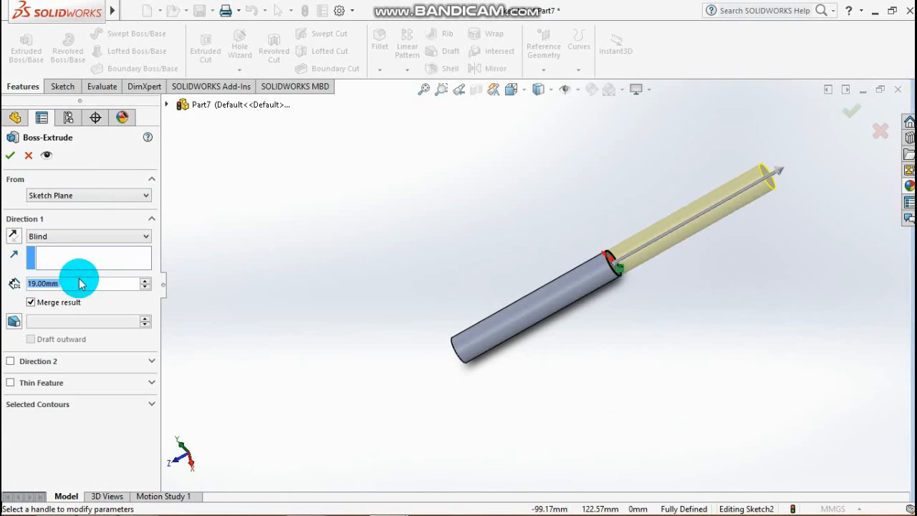
type("3")
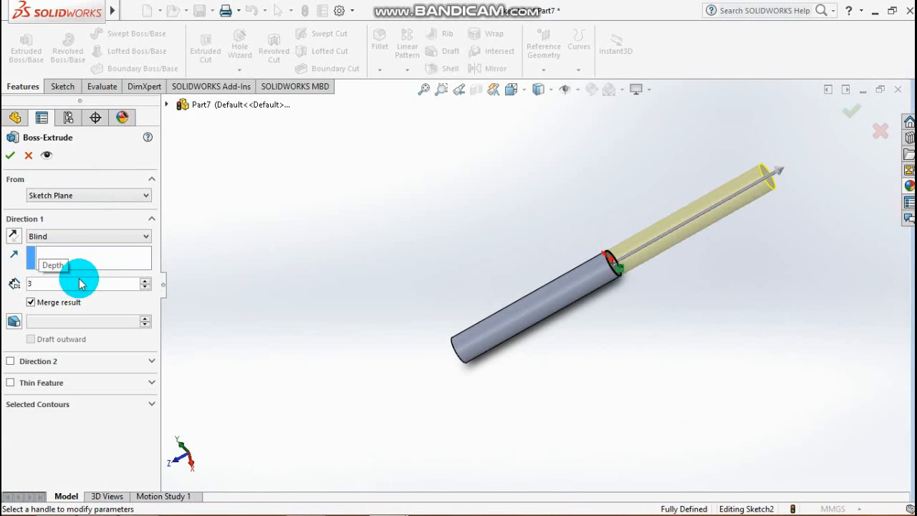
scroll(573, 308, "down", 1)
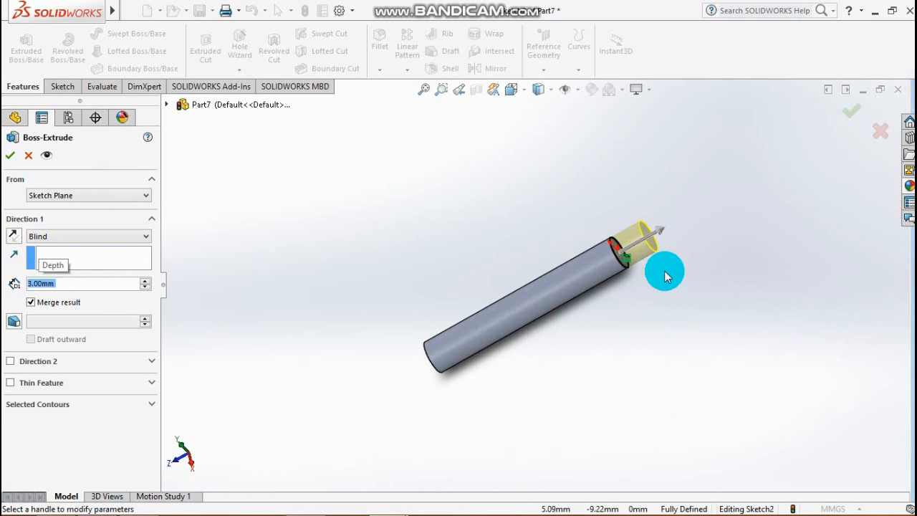
scroll(589, 273, "down", 2)
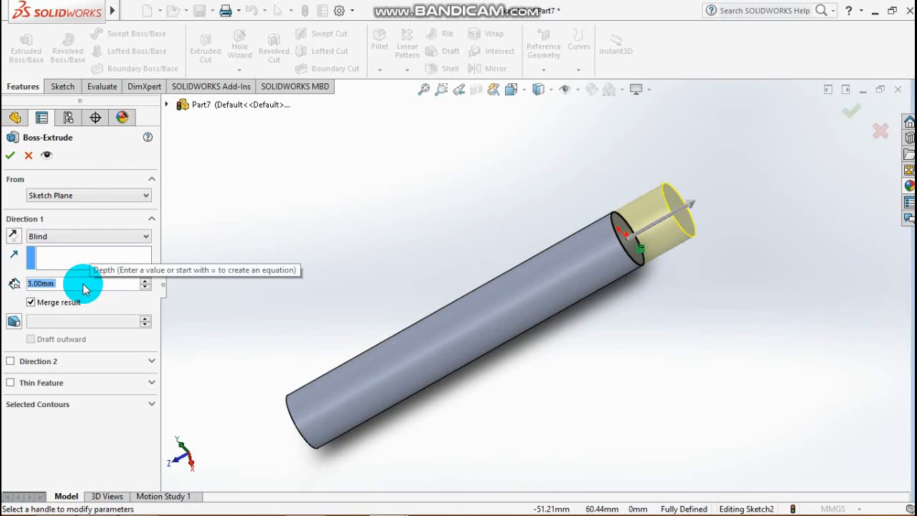
key("Escape")
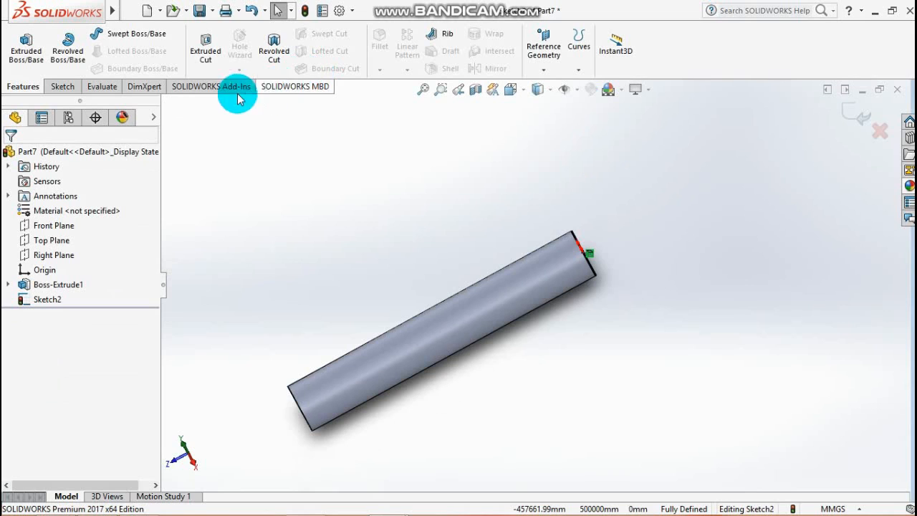
Extrude the converted circle 7 mm with a 12 degree inward draft to form the pointed tip
left_click(27, 51)
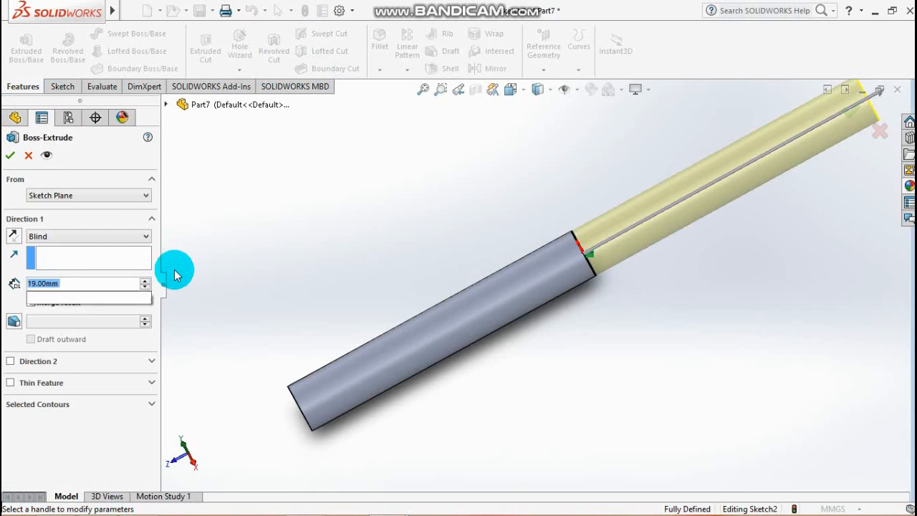
left_click(14, 321)
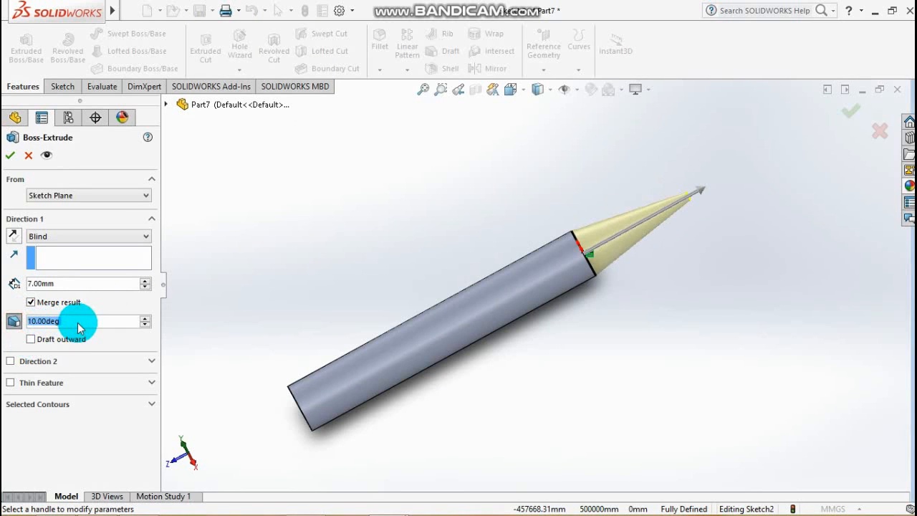
scroll(79, 327, "up", 2)
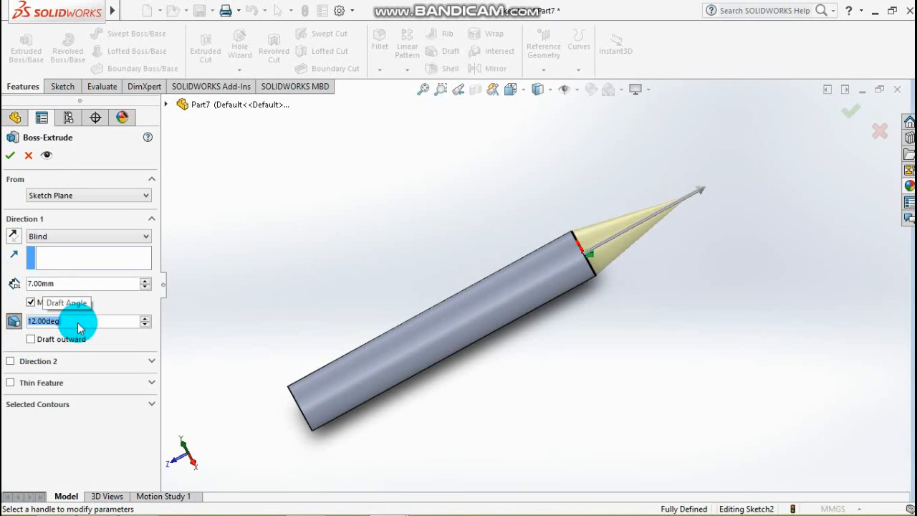
left_click(31, 338)
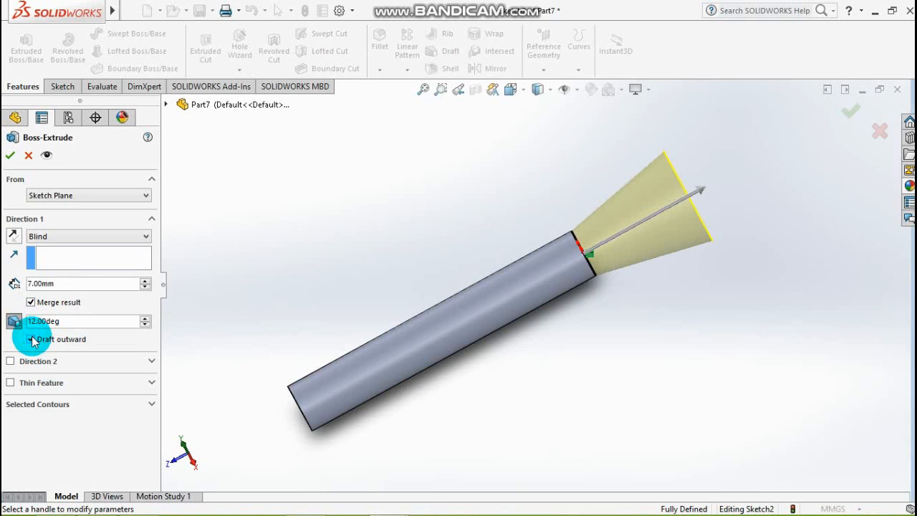
left_click(31, 338)
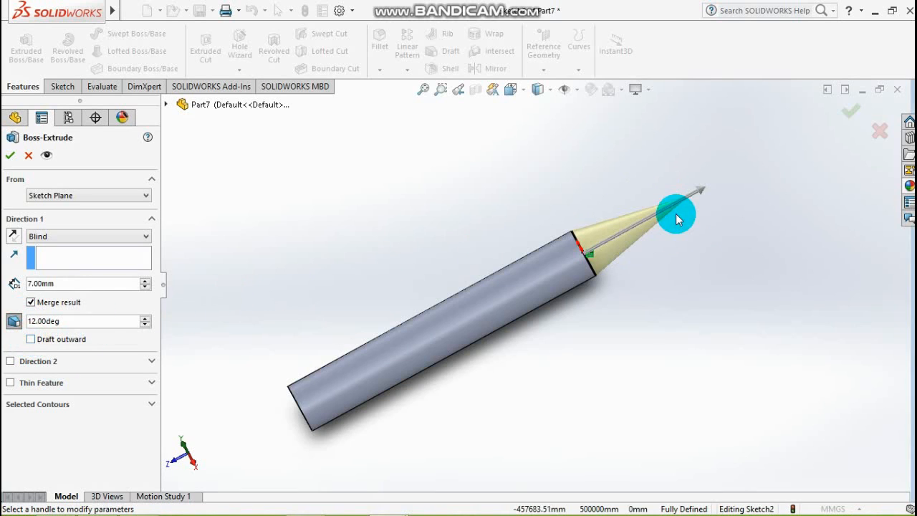
left_click(849, 116)
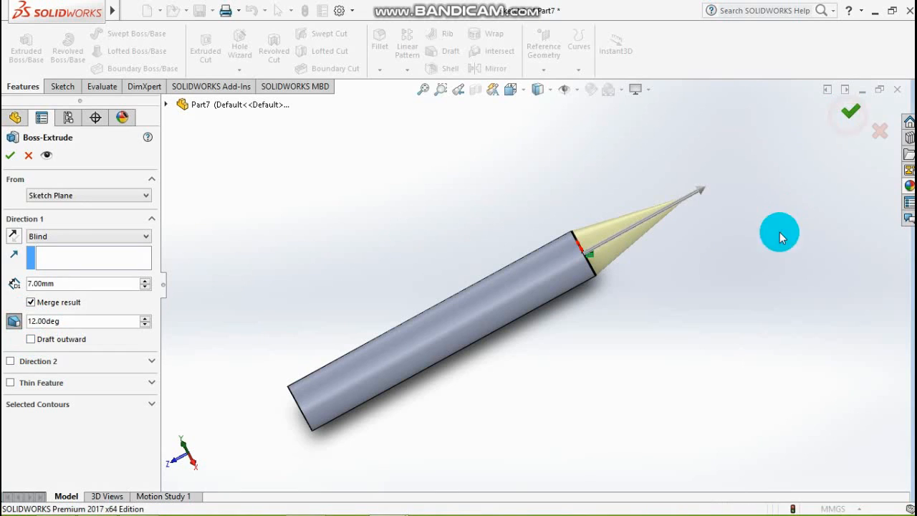
Start a sketch on the cylinder's flat end face opposite the tip and convert its circular edge
middle_click_drag(631, 318, 659, 272)
scroll(607, 379, "down", 3)
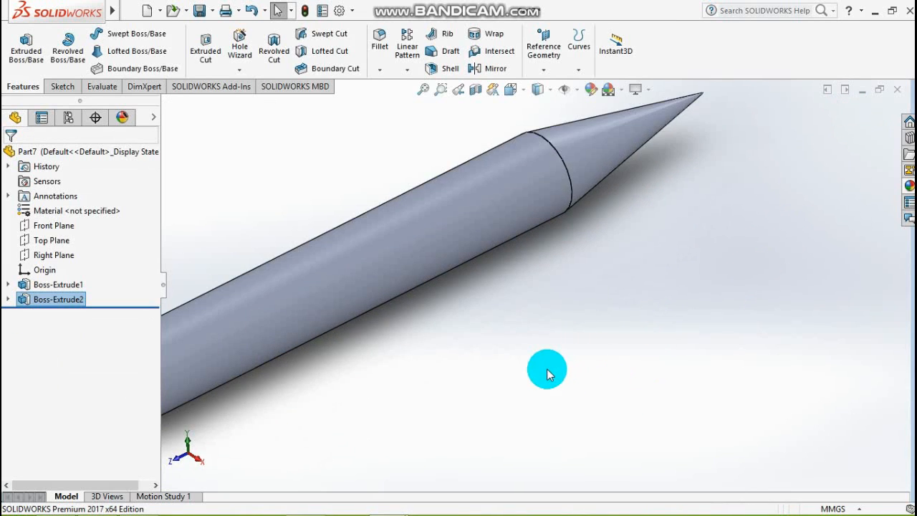
scroll(548, 373, "up", 3)
middle_click_drag(515, 368, 552, 322)
scroll(550, 322, "up", 1)
left_click(414, 310)
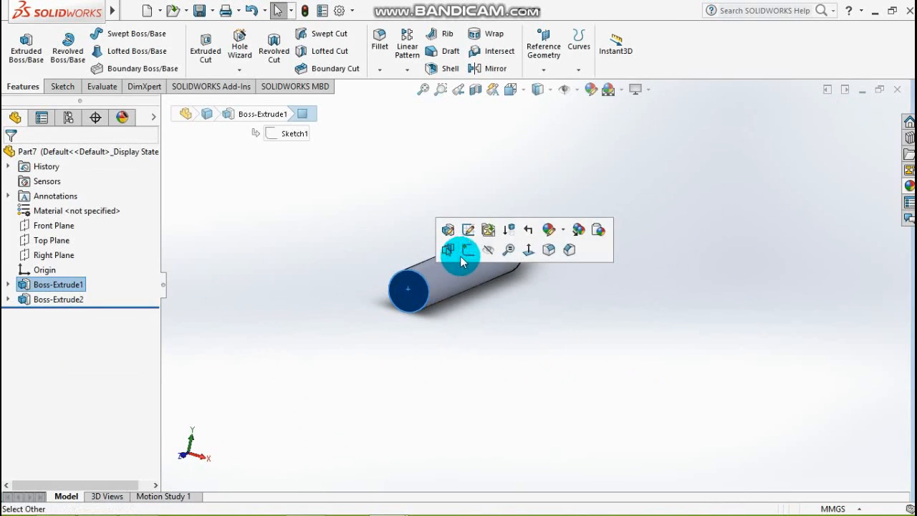
left_click(461, 248)
left_click(227, 48)
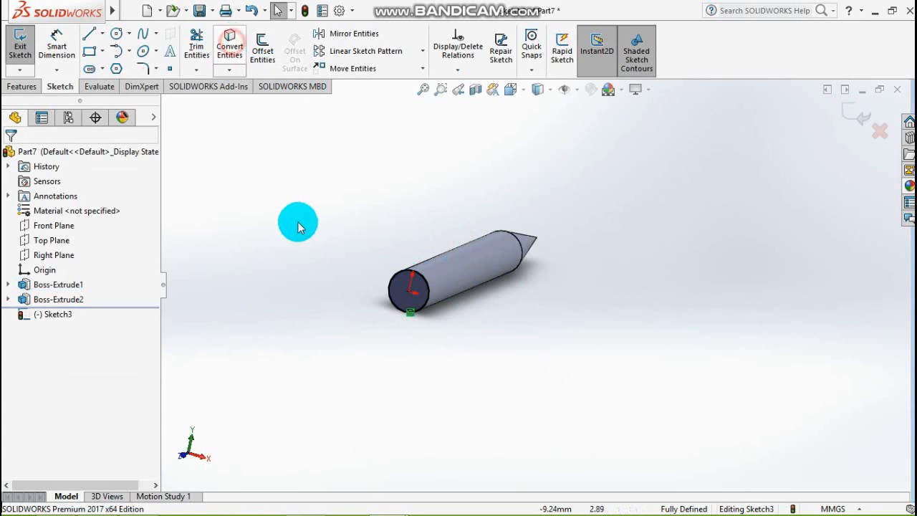
Extrude the converted circle 3 mm with a 30 degree outward draft to form the flared head
left_click(27, 89)
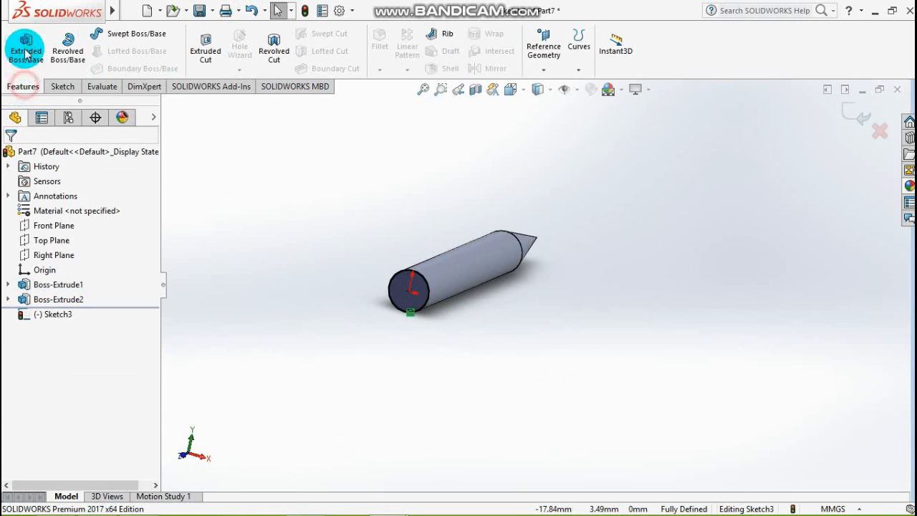
left_click(24, 46)
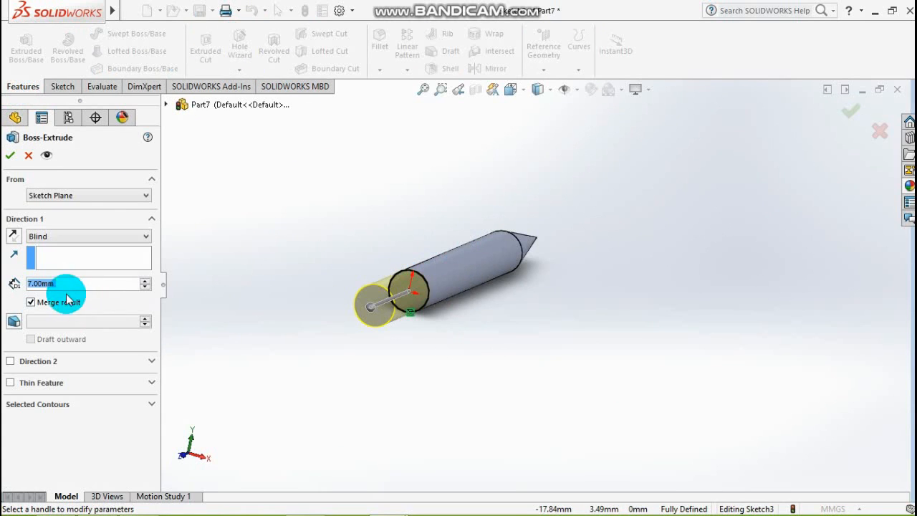
type("3")
key("Return")
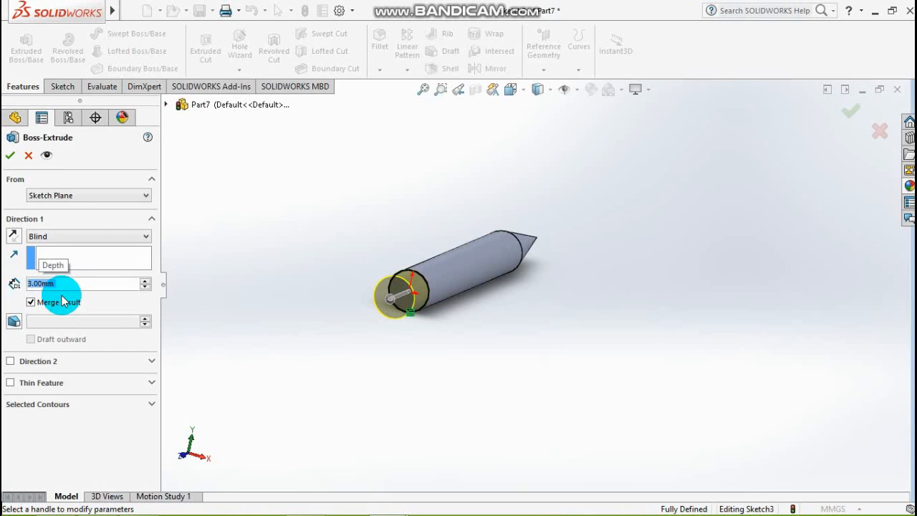
left_click(15, 320)
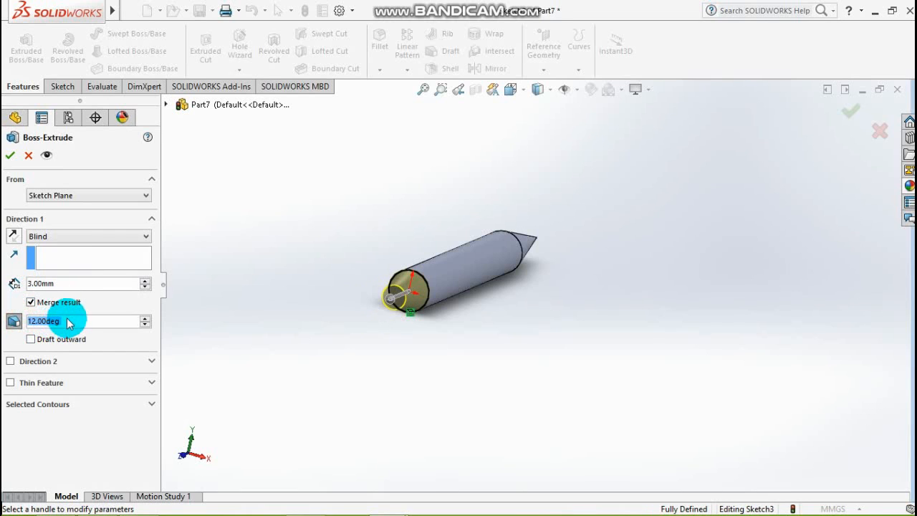
type("30")
key("Return")
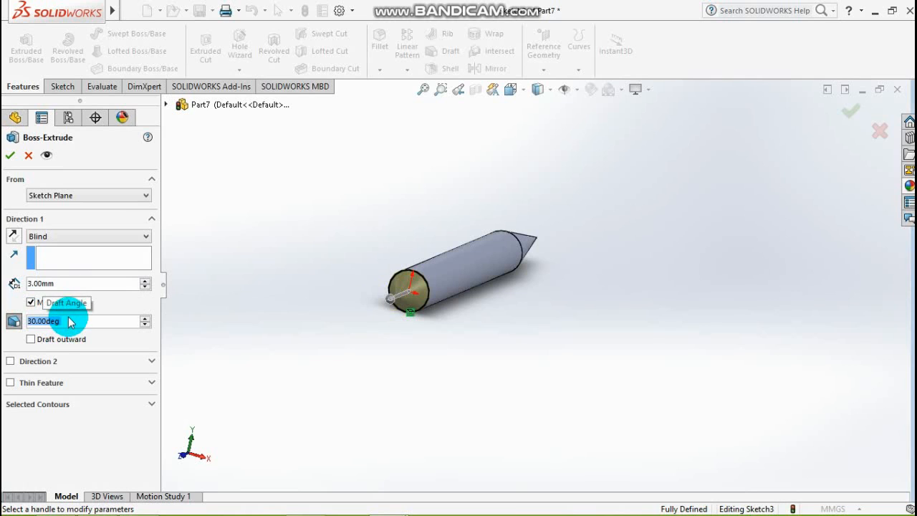
left_click(31, 339)
middle_click_drag(487, 380, 394, 393)
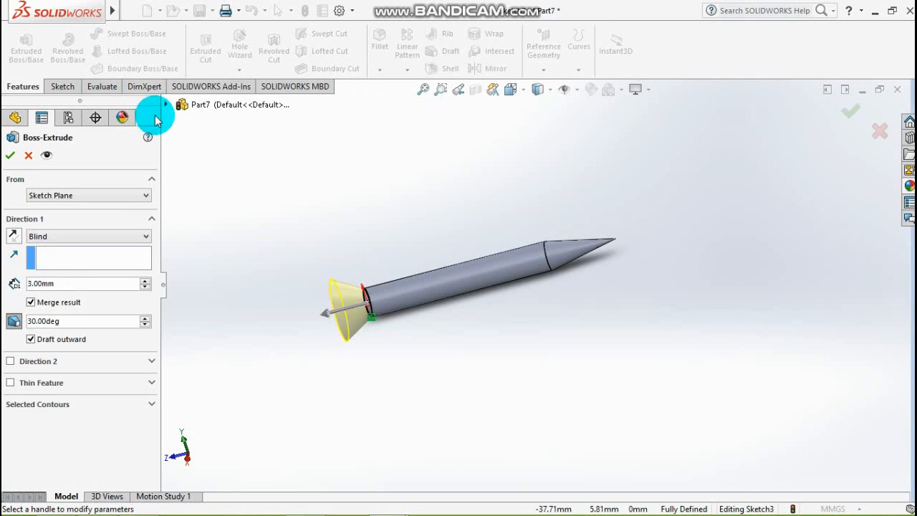
left_click(10, 155)
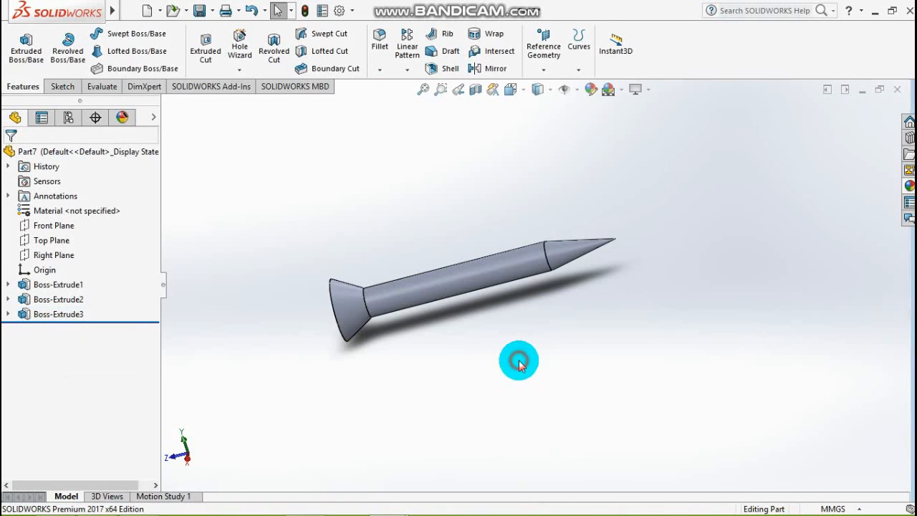
Fillet the circular edge between the shank and the pointed tip with a 68 mm radius
middle_click_drag(520, 365, 583, 285)
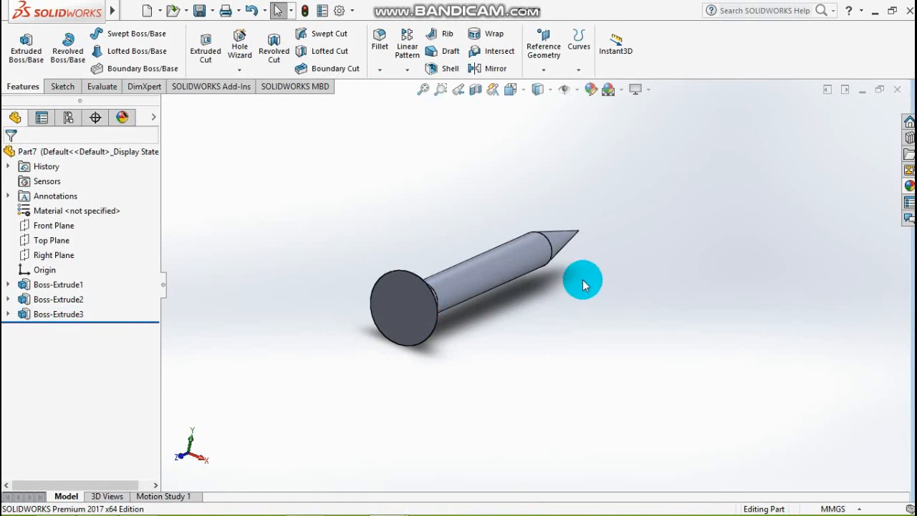
scroll(583, 285, "down", 3)
left_click(382, 42)
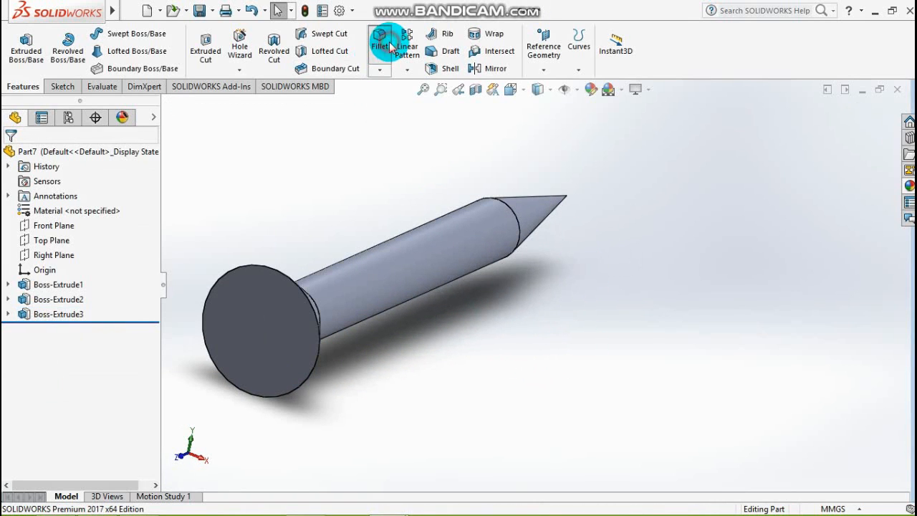
left_click(516, 219)
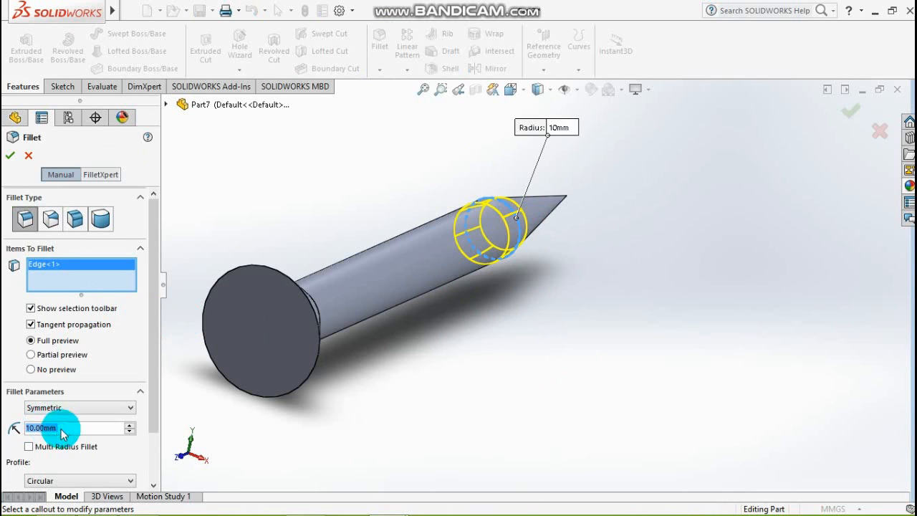
type("68")
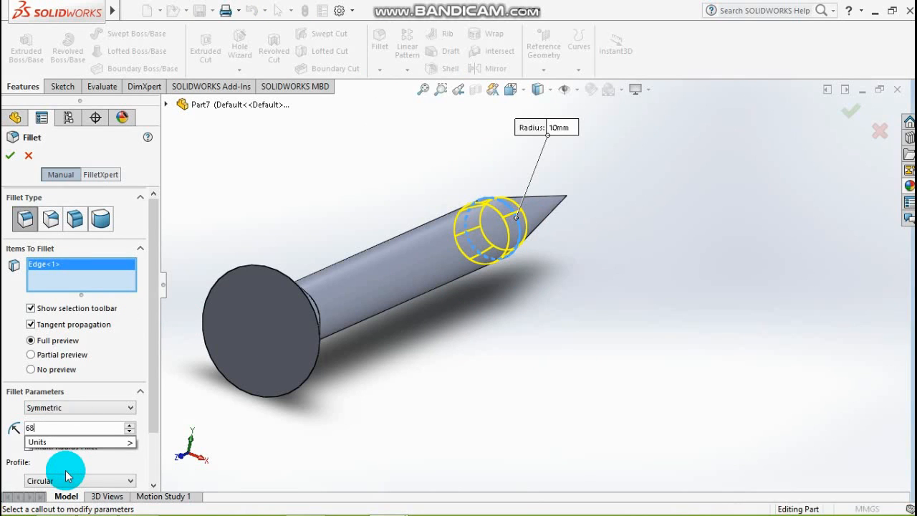
key("Return")
middle_click_drag(684, 352, 644, 365)
left_click(844, 116)
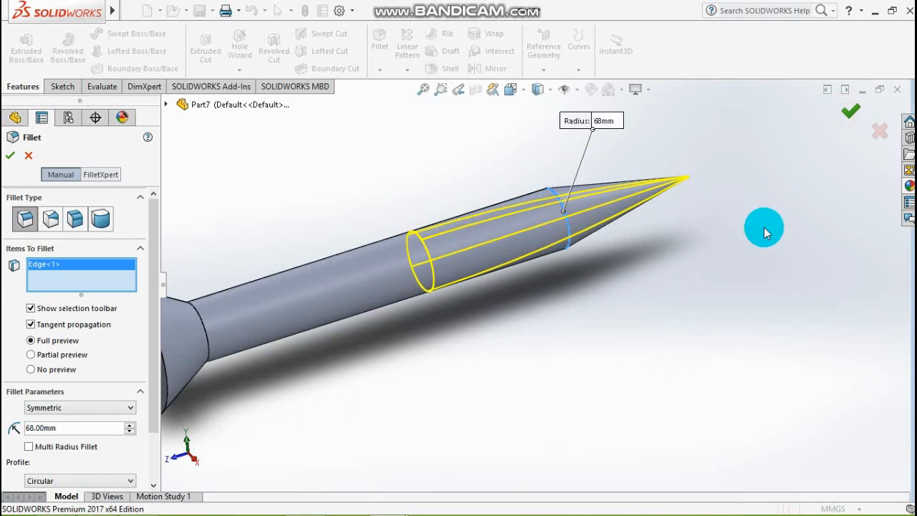
Start a sketch on the flat outer face of the flared head and switch to the front view
scroll(645, 332, "up", 4)
middle_click_drag(527, 310, 300, 292)
left_click(346, 280)
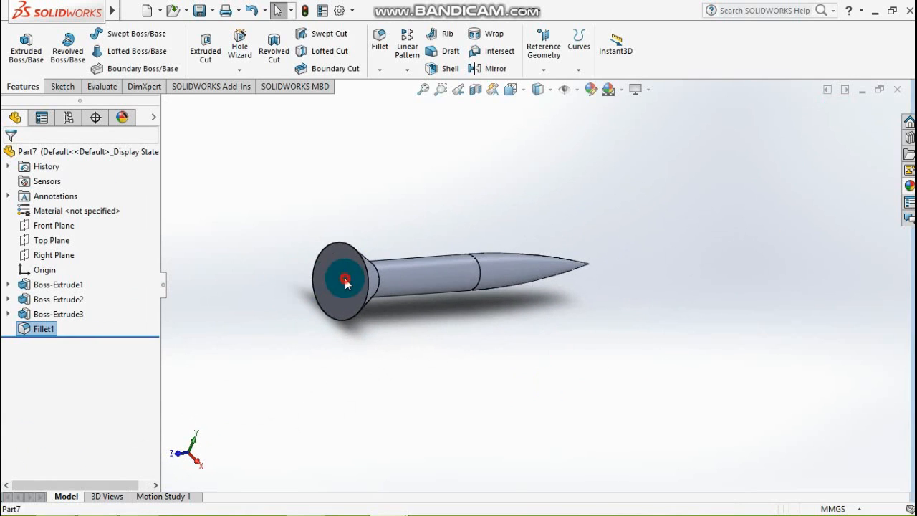
left_click(404, 237)
key("space")
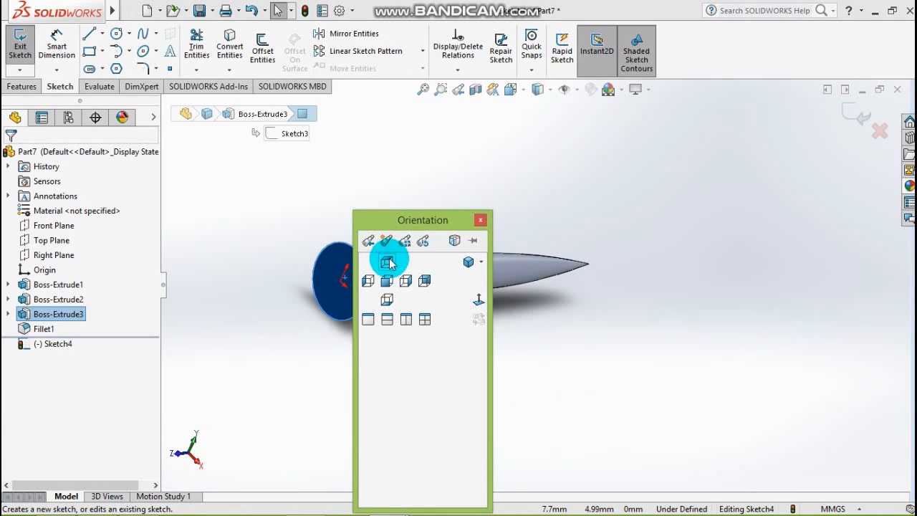
left_click(387, 281)
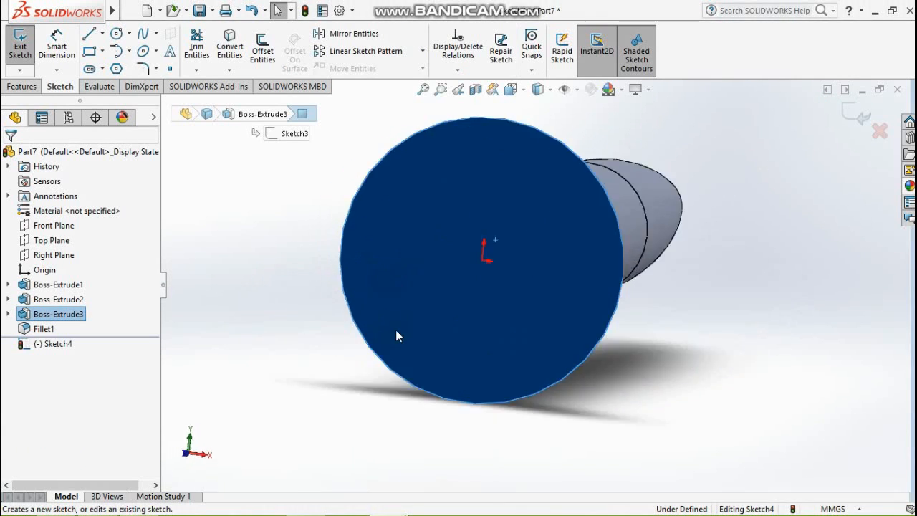
Draw a vertical construction centreline about 7 mm long and a horizontal one, both through the origin and extending past the head's edge
left_click(101, 35)
left_click(104, 65)
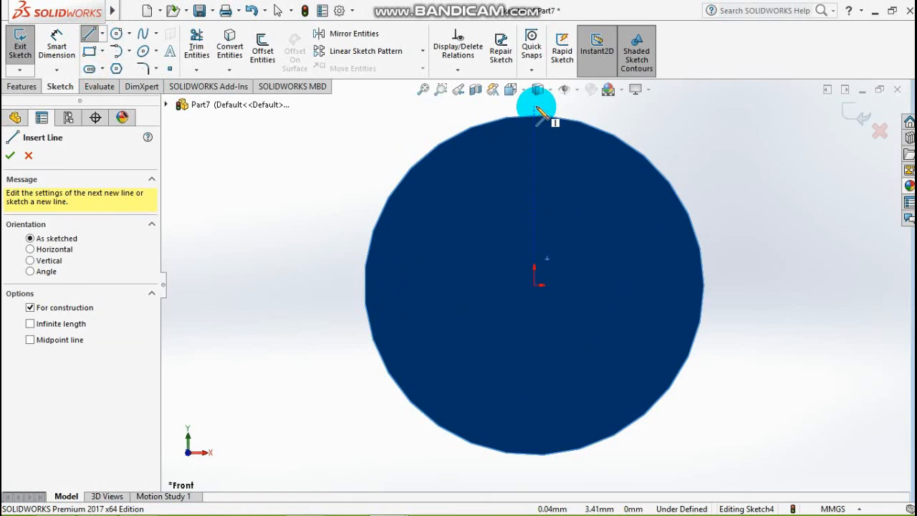
left_click_drag(536, 111, 535, 473)
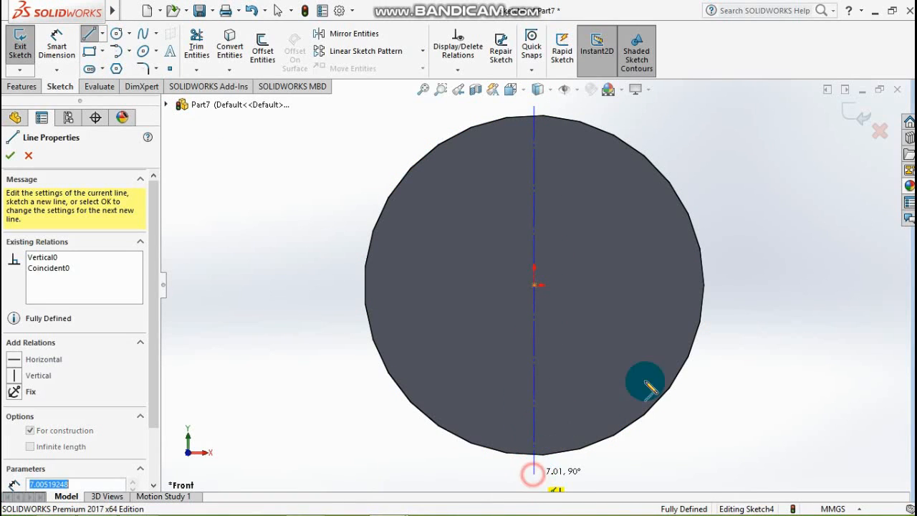
key("Escape")
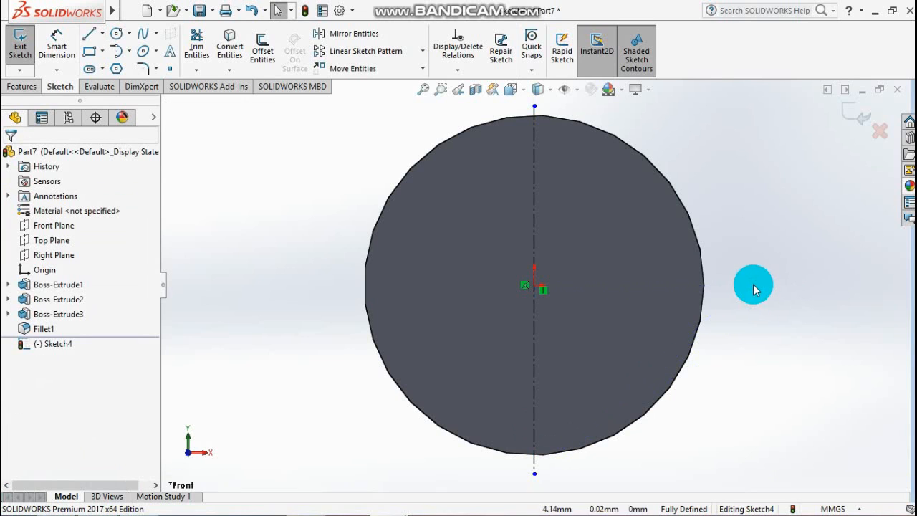
left_click(103, 33)
left_click(99, 67)
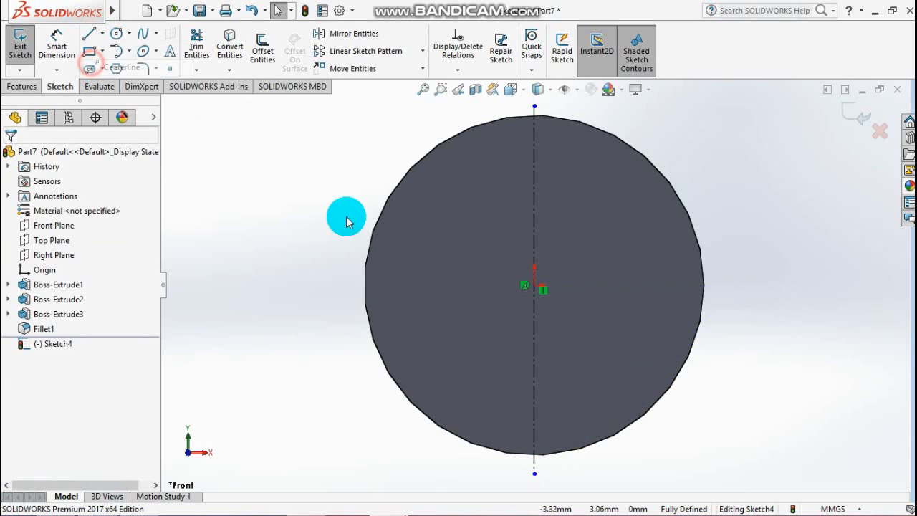
left_click_drag(327, 285, 739, 285)
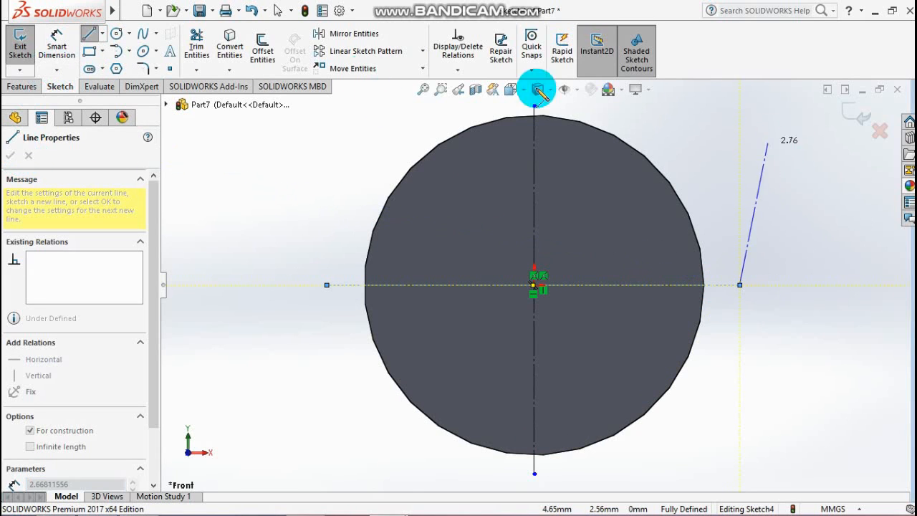
Sketch two rectangles crossing at the origin, a vertical one about 0.77 by 4.74 mm and a horizontal one about 4.64 by 0.89 mm
left_click(96, 56)
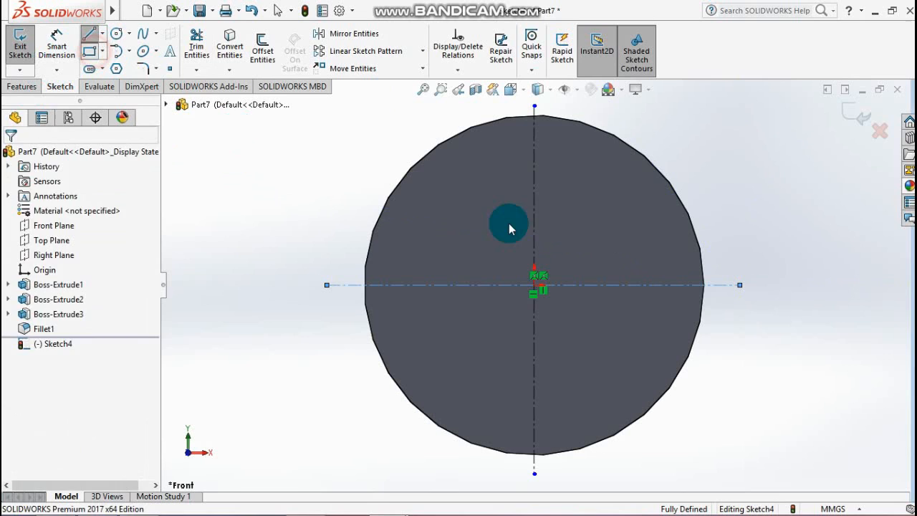
left_click(513, 165)
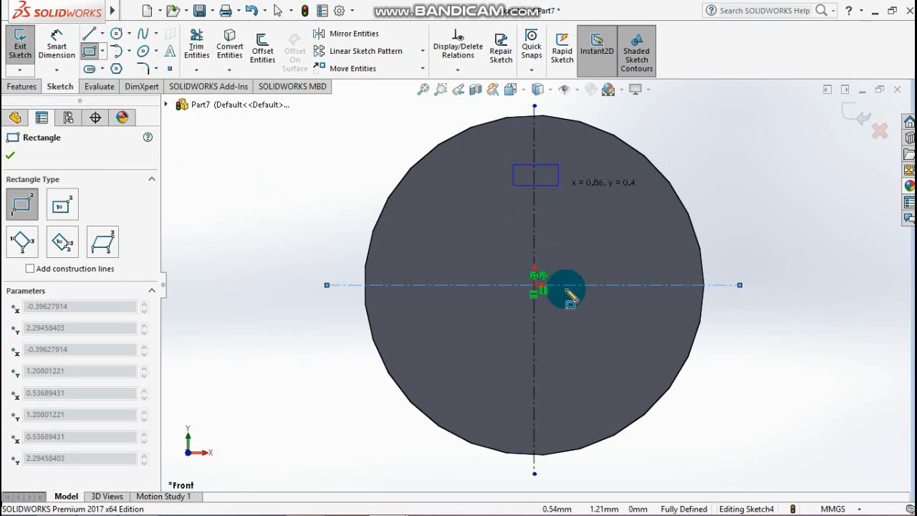
left_click(553, 414)
left_click(637, 259)
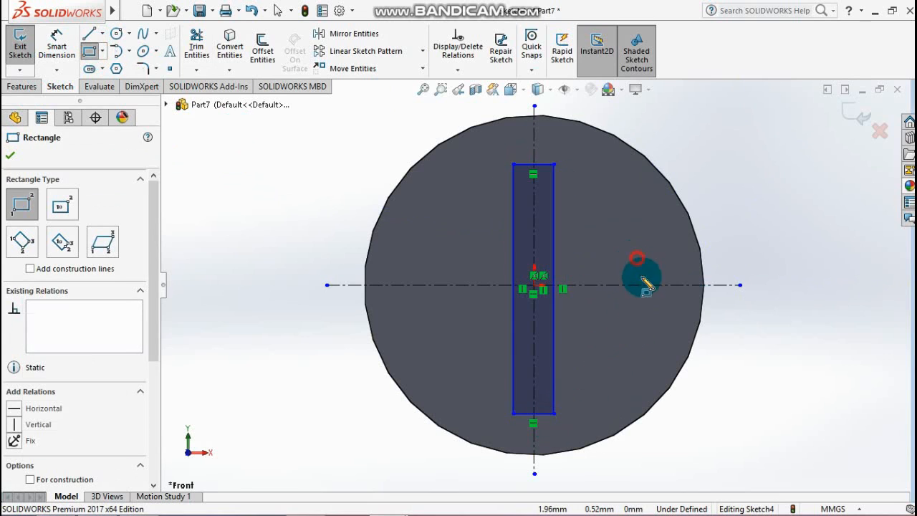
left_click(393, 305)
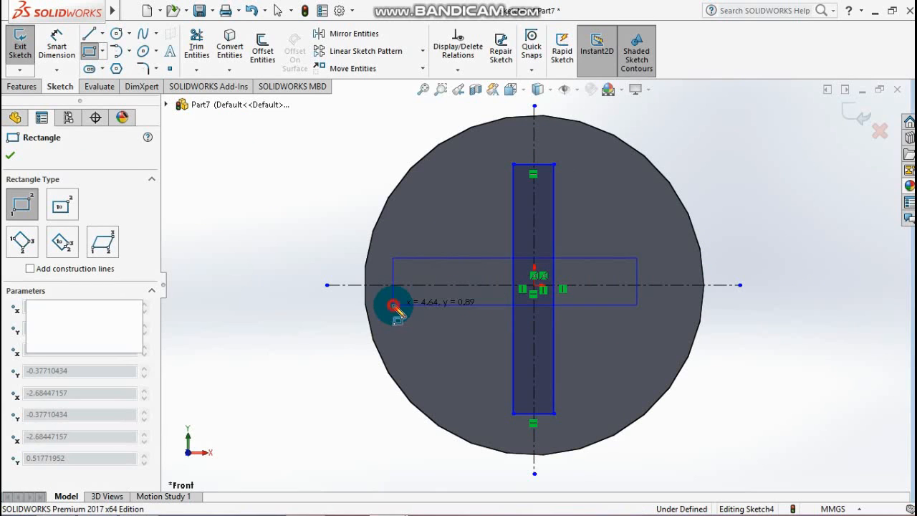
Dimension the vertical rectangle to 1 mm wide and 4.5 mm long
left_click(58, 42)
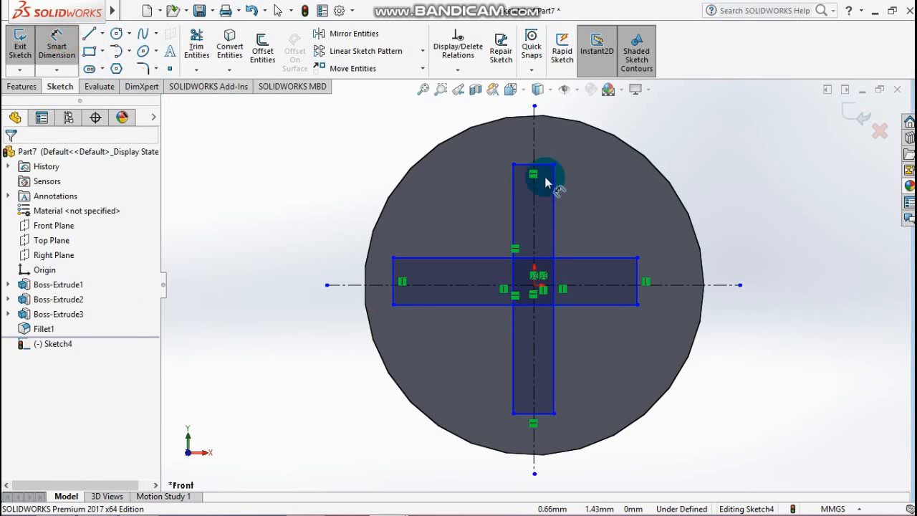
left_click(541, 167)
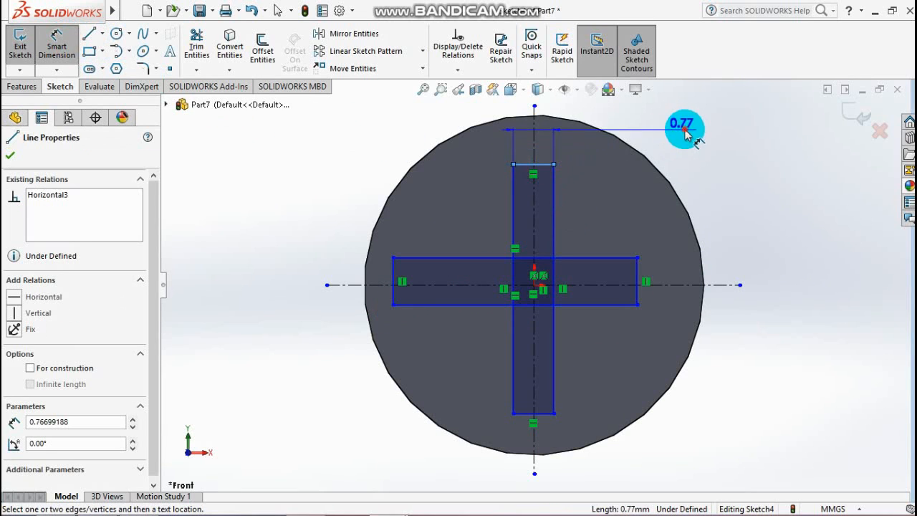
left_click(685, 134)
type("1")
key("Return")
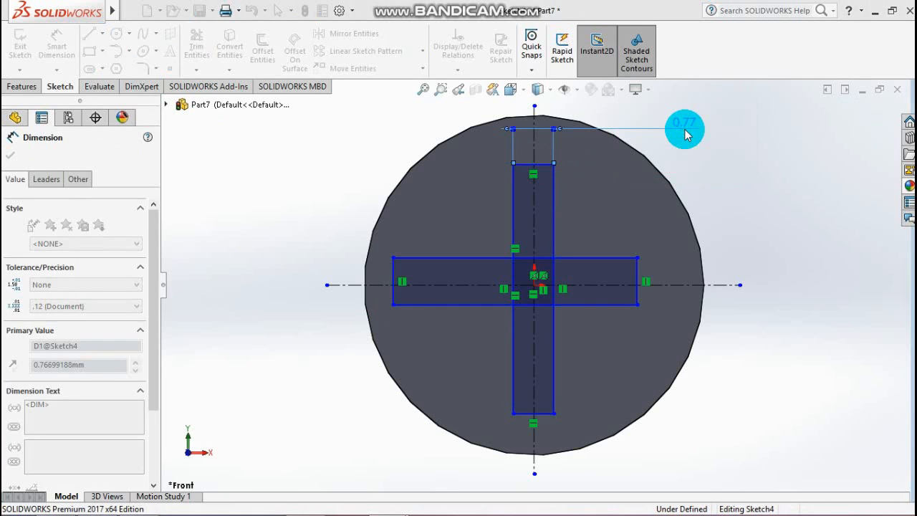
left_click(566, 225)
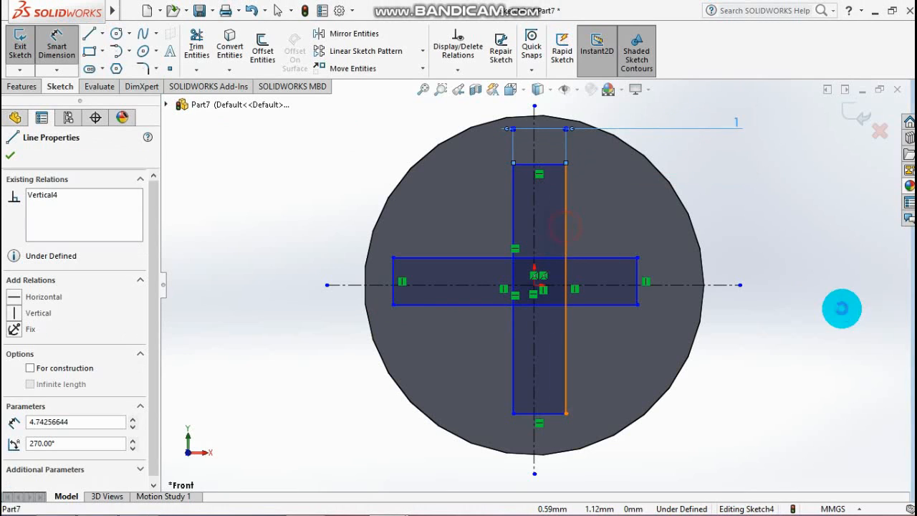
left_click(770, 259)
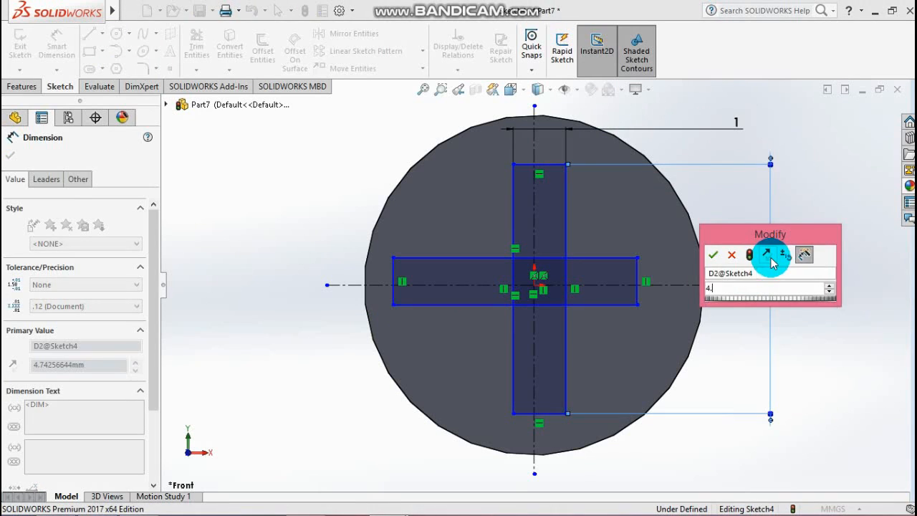
type("4.5")
key("Return")
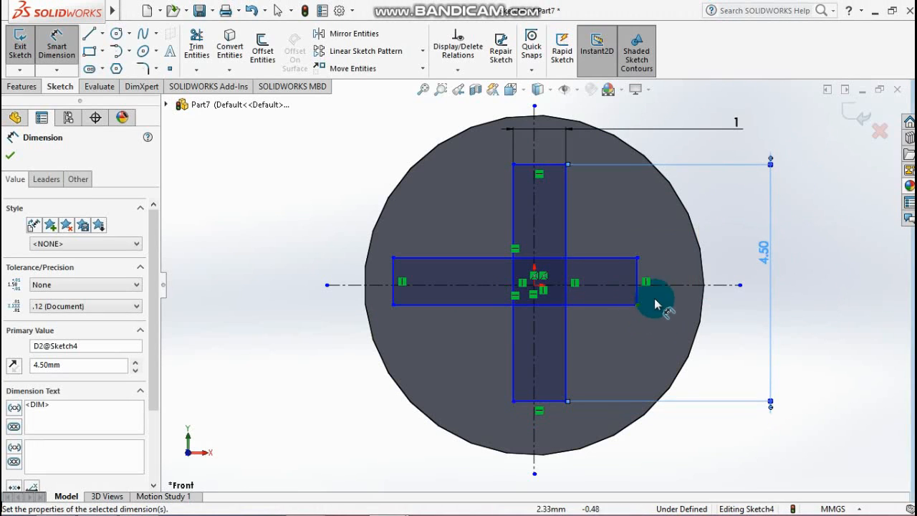
key("Escape")
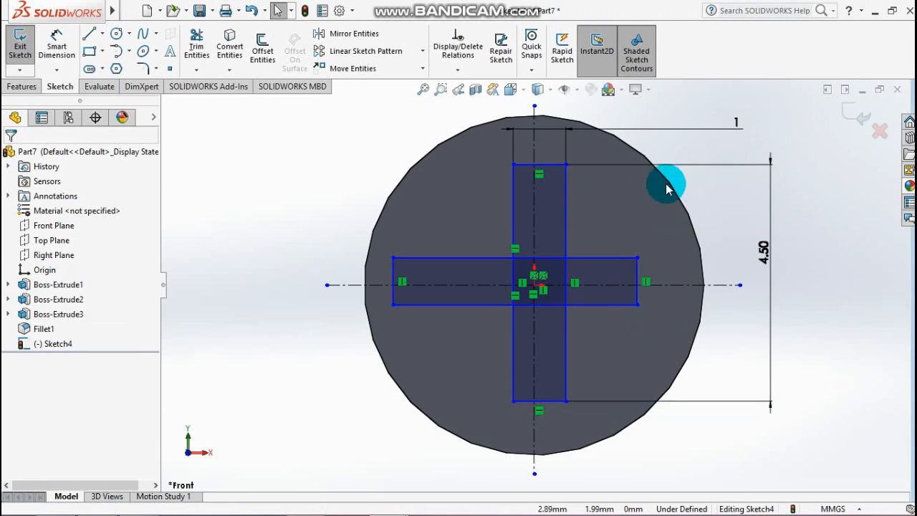
Make the horizontal rectangle's short and long sides equal to the corresponding sides of the vertical rectangle
left_click(548, 165)
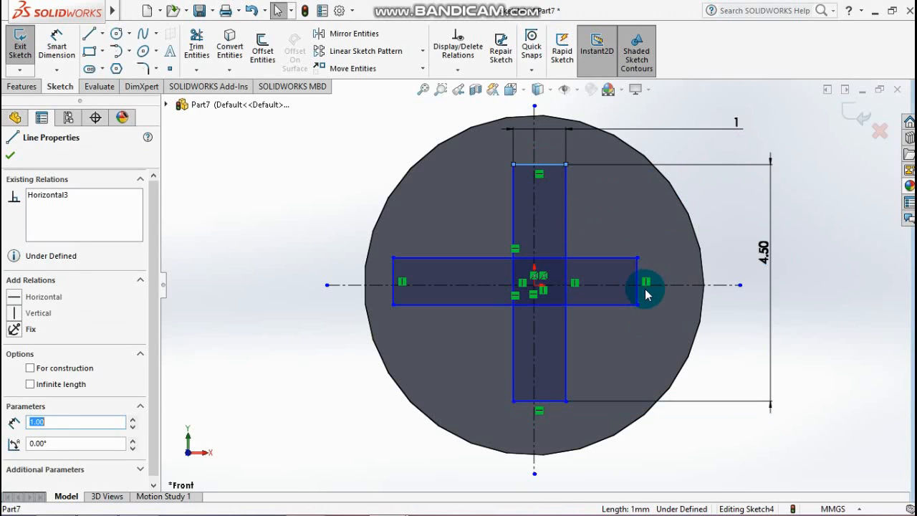
left_click(639, 297)
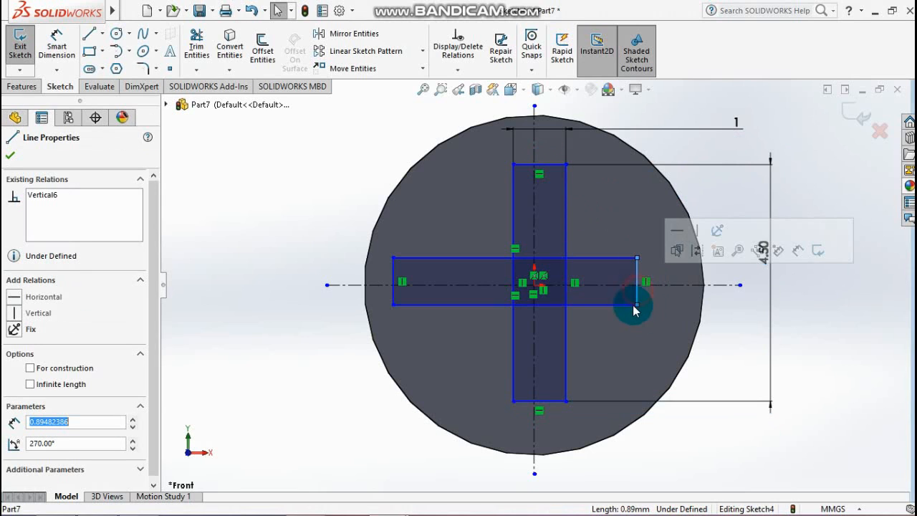
left_click(549, 166, "ctrl")
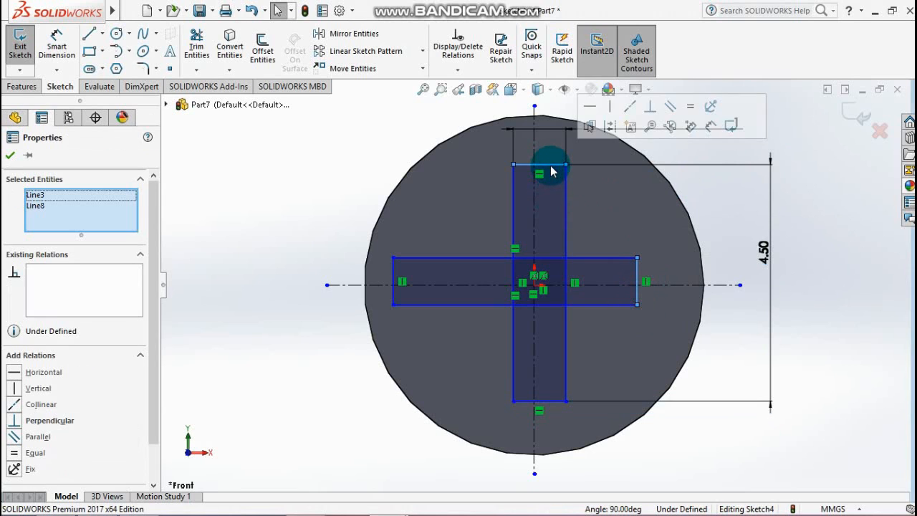
left_click(688, 109)
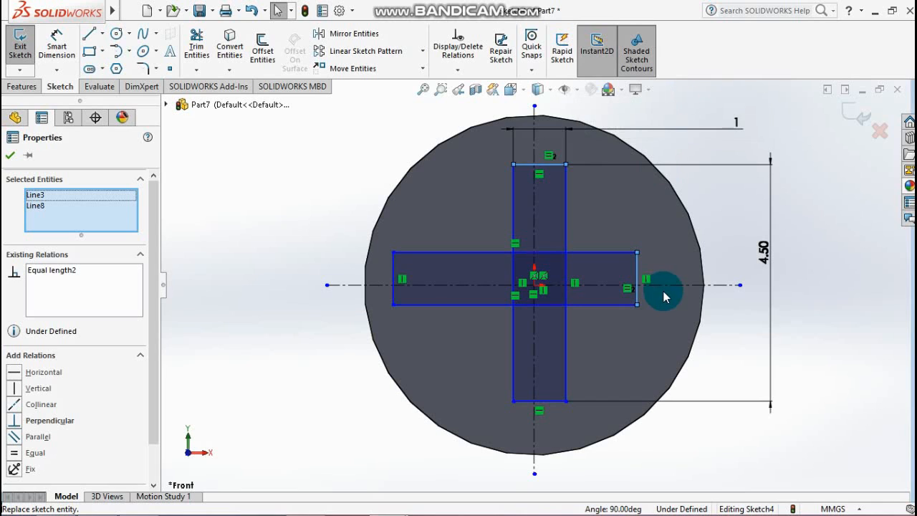
left_click(566, 212)
left_click(598, 253, "ctrl")
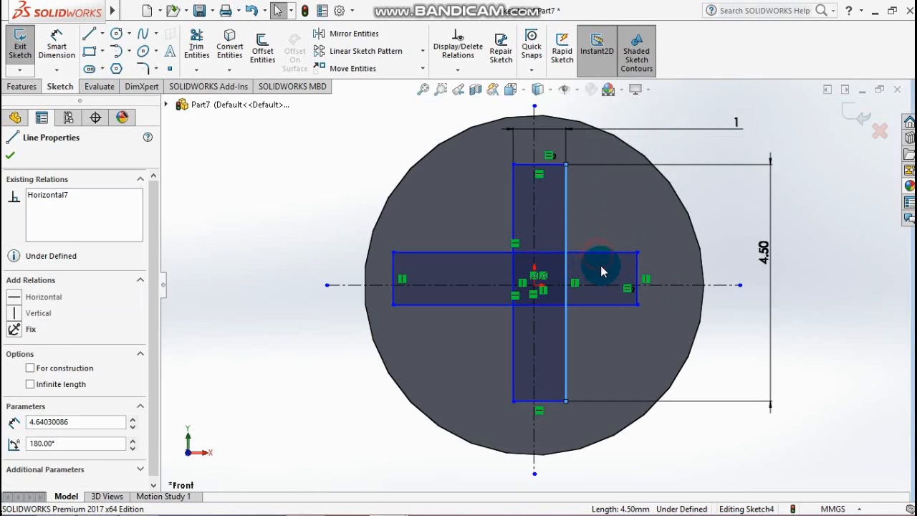
left_click(735, 195)
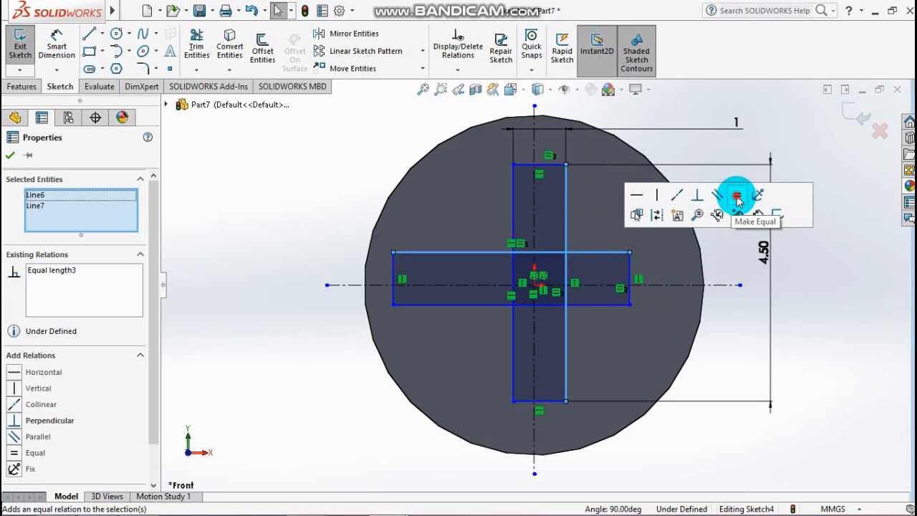
key("Escape")
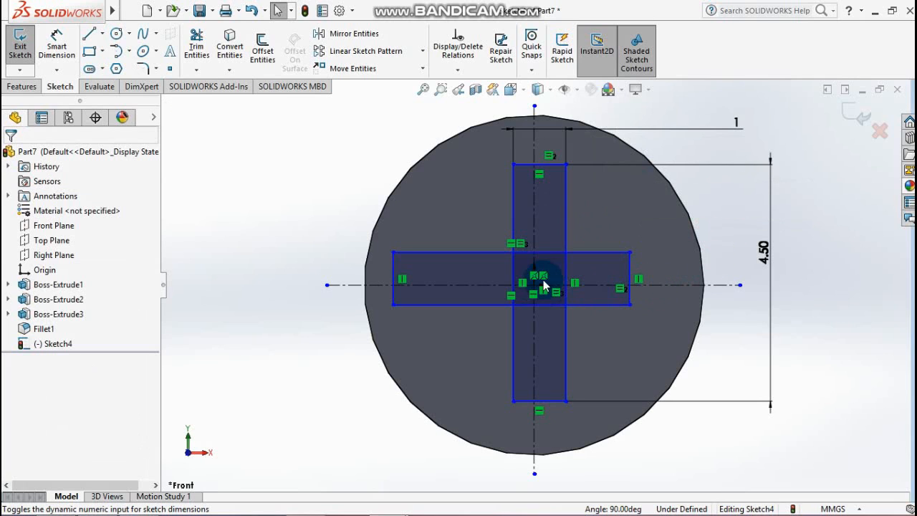
left_click(534, 207)
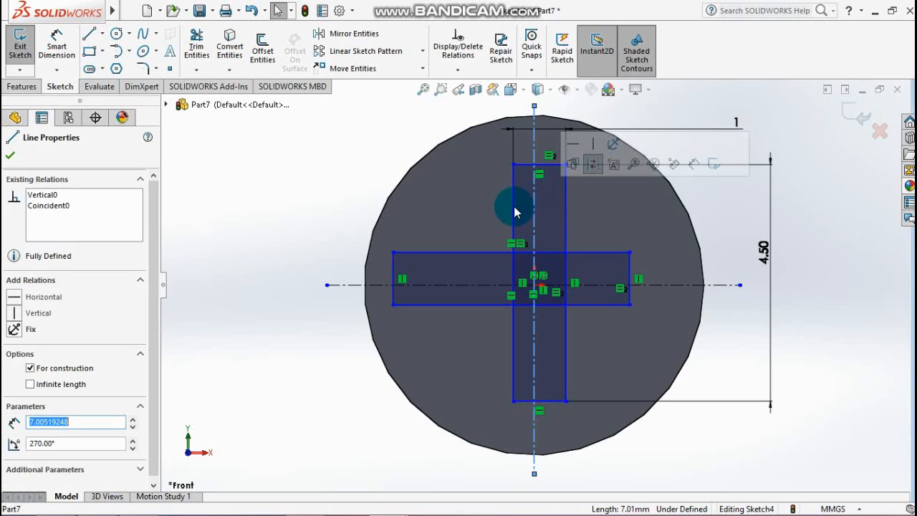
left_click(509, 209, "ctrl")
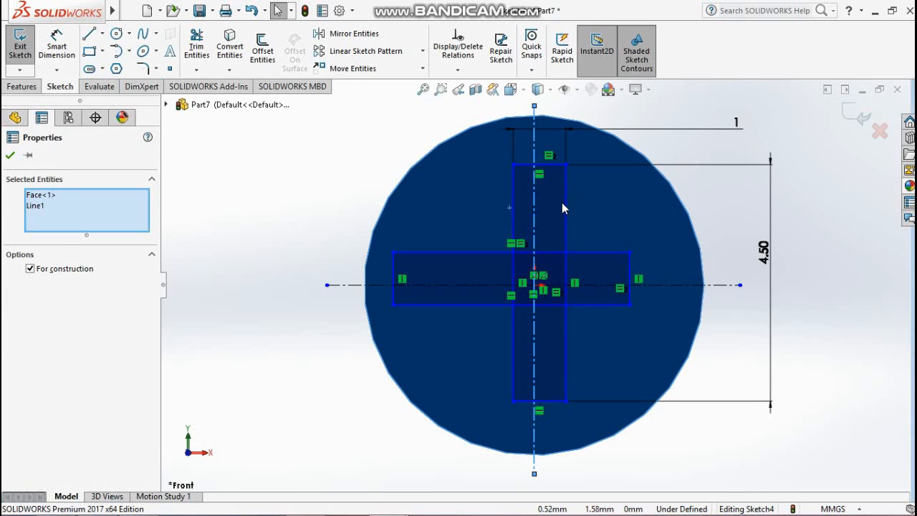
left_click(522, 219)
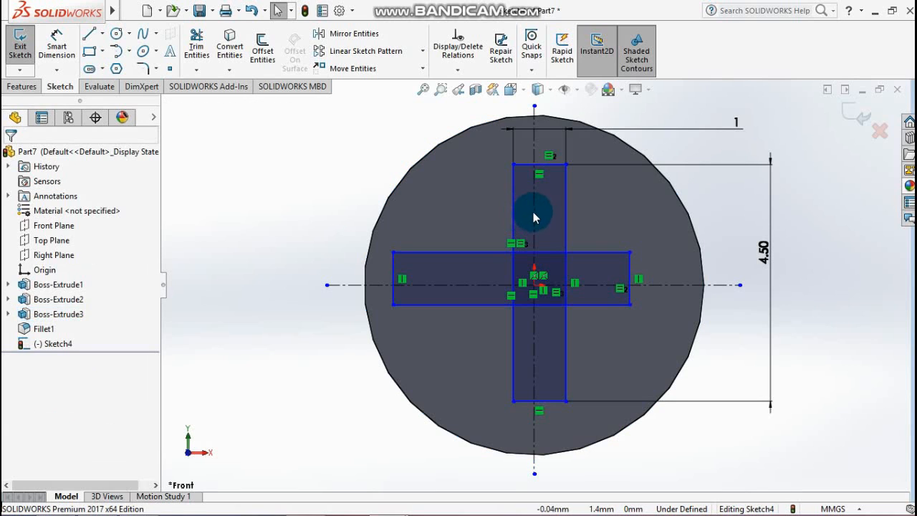
Make the vertical rectangle's two long sides symmetric about the vertical centreline
left_click(513, 209)
left_click(534, 207, "ctrl")
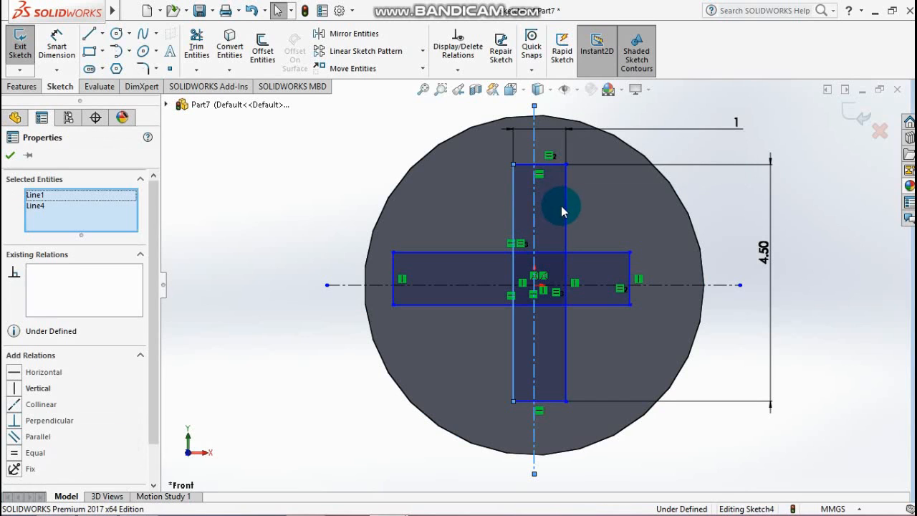
left_click(562, 206, "ctrl")
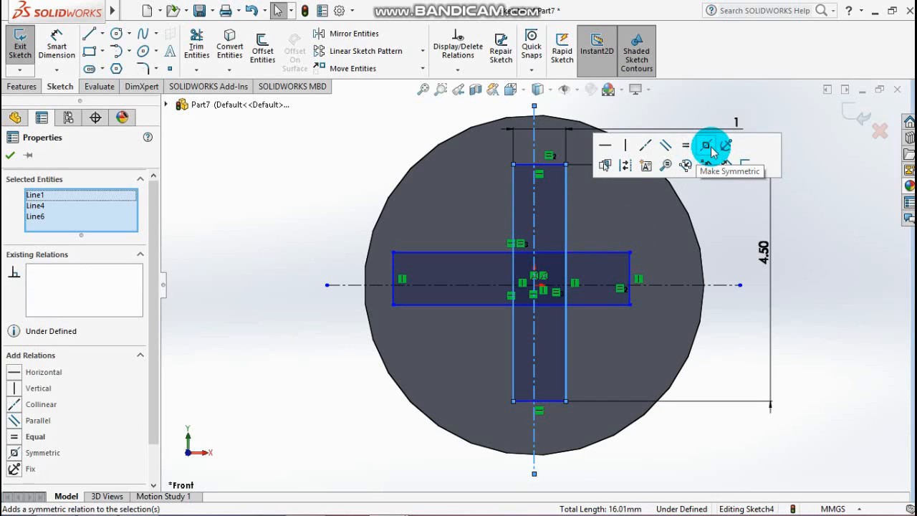
left_click(707, 147)
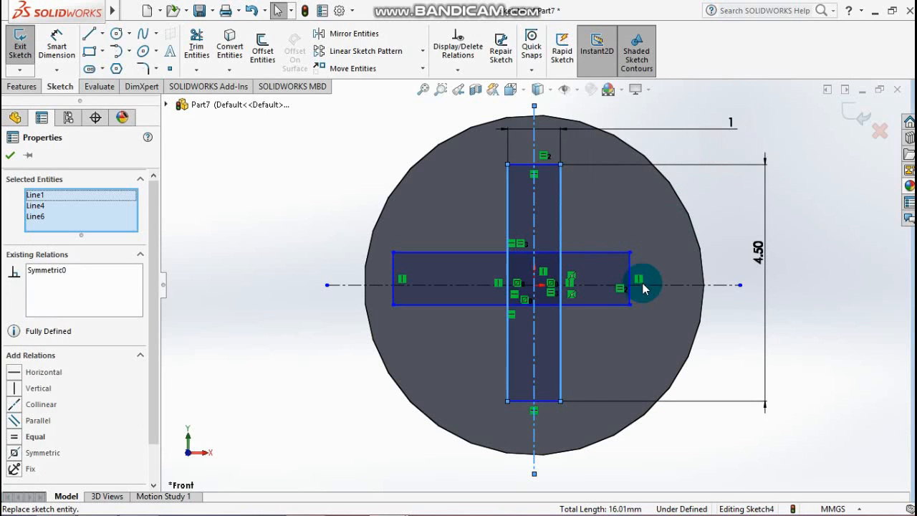
Make the horizontal rectangle's two long sides symmetric about the horizontal centreline
left_click(601, 252)
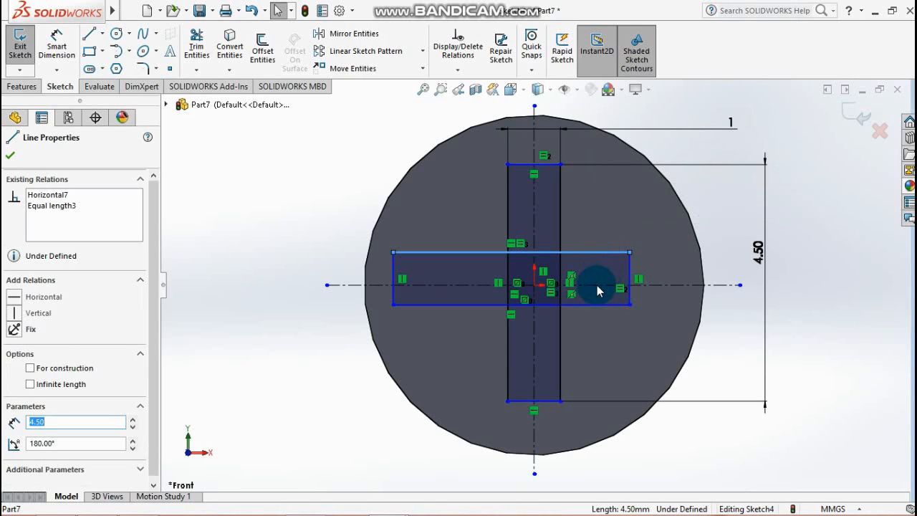
left_click(597, 285, "ctrl")
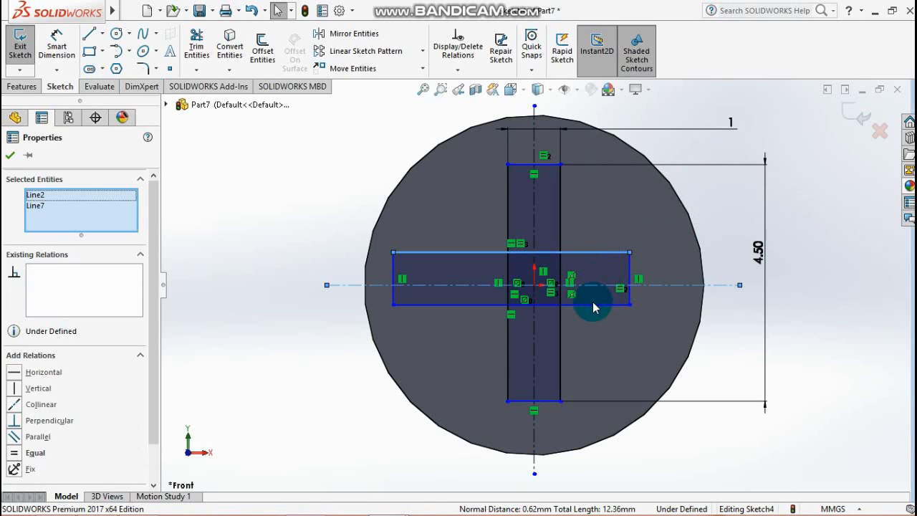
left_click(593, 304, "ctrl")
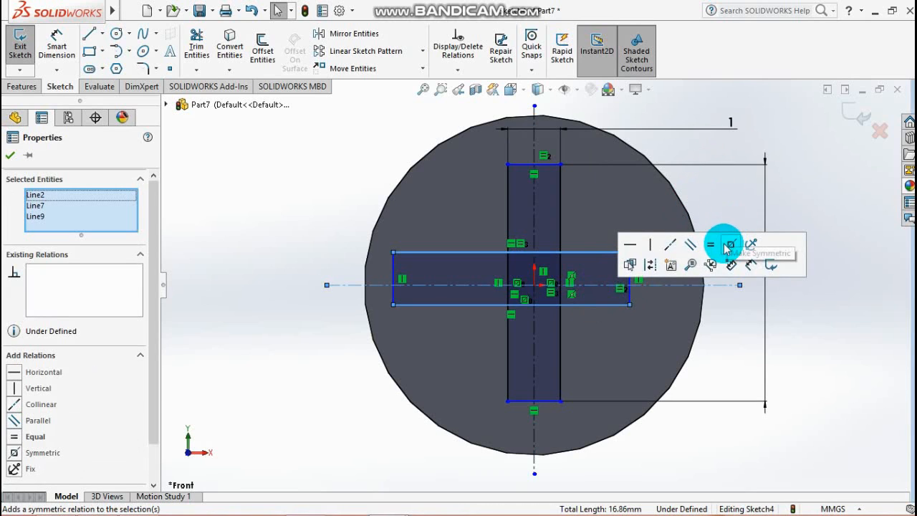
left_click(727, 245)
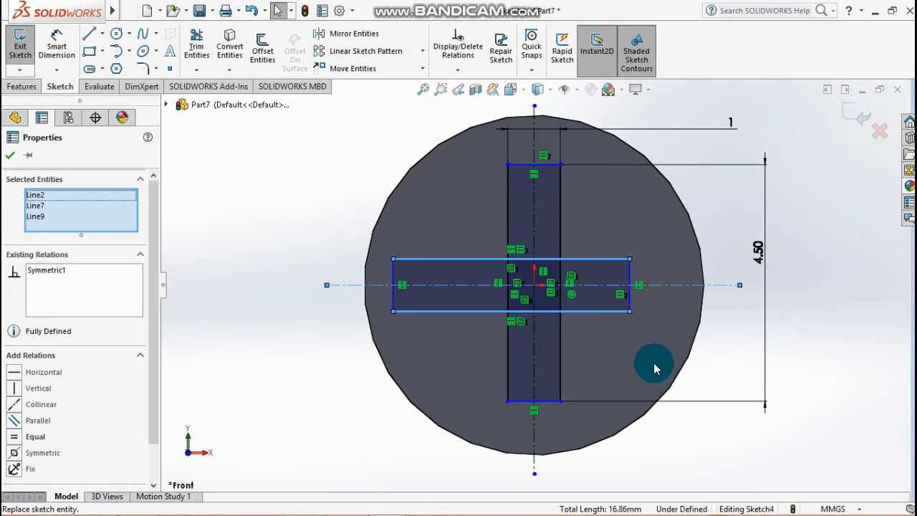
left_click(586, 322)
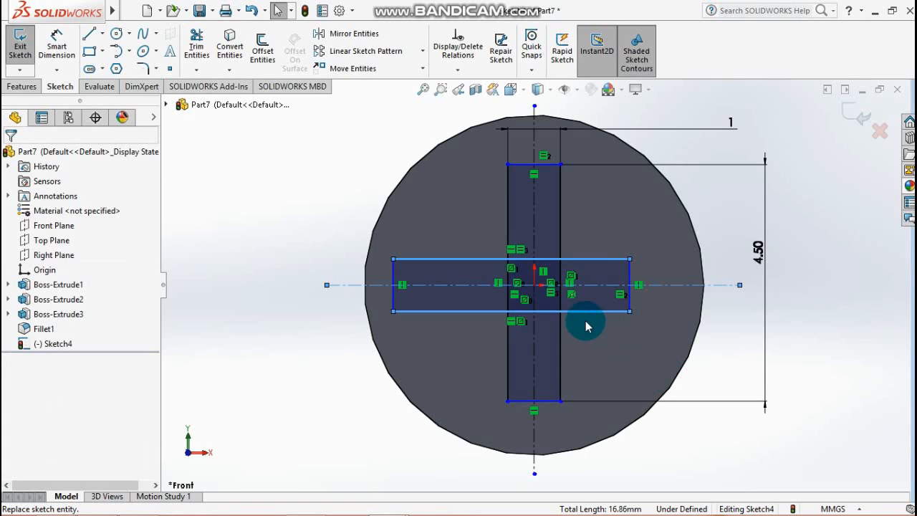
Make the horizontal rectangle's two short sides symmetric about the vertical centreline
left_click(629, 281)
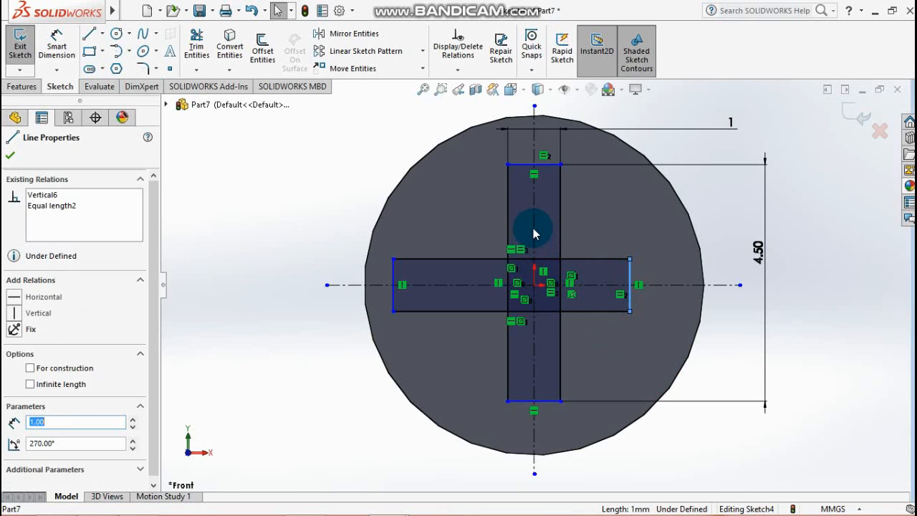
left_click(533, 233, "ctrl")
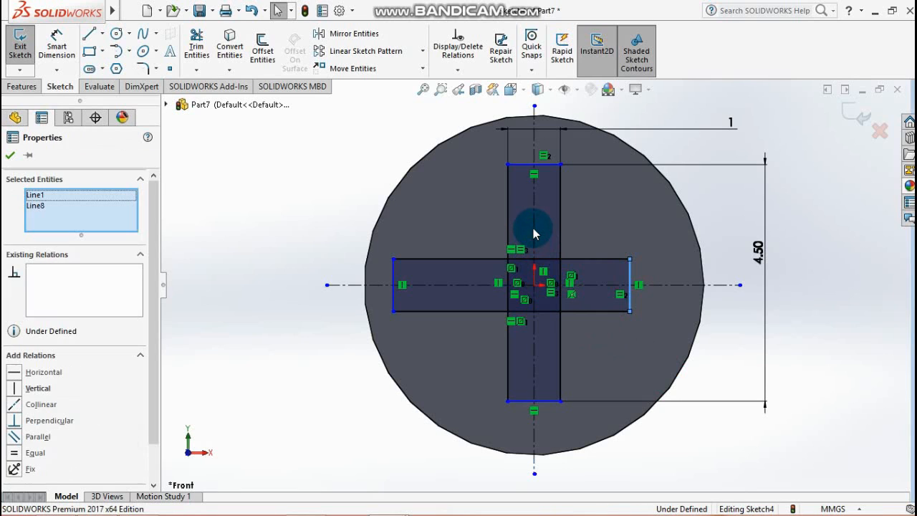
left_click(393, 283, "ctrl")
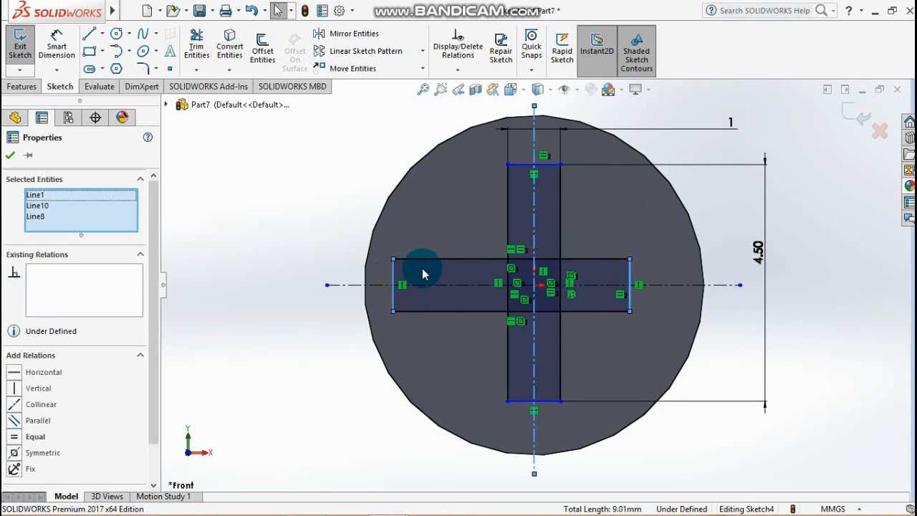
left_click(15, 453)
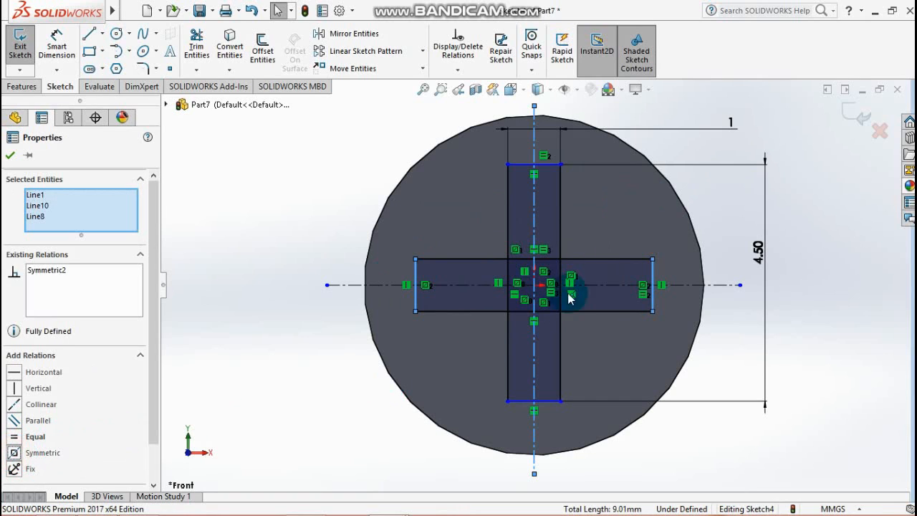
Make the vertical rectangle's two short sides symmetric about the horizontal centreline
left_click(550, 166)
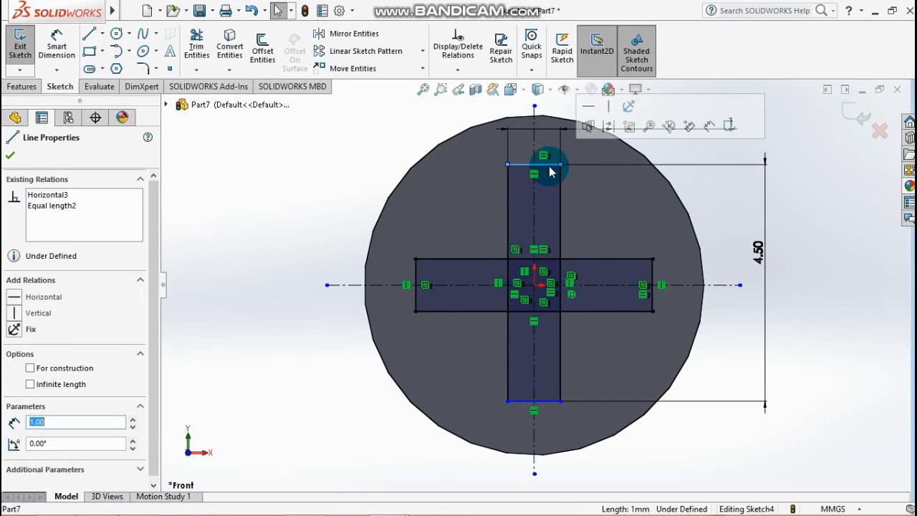
left_click(599, 283, "ctrl")
left_click(546, 405, "ctrl")
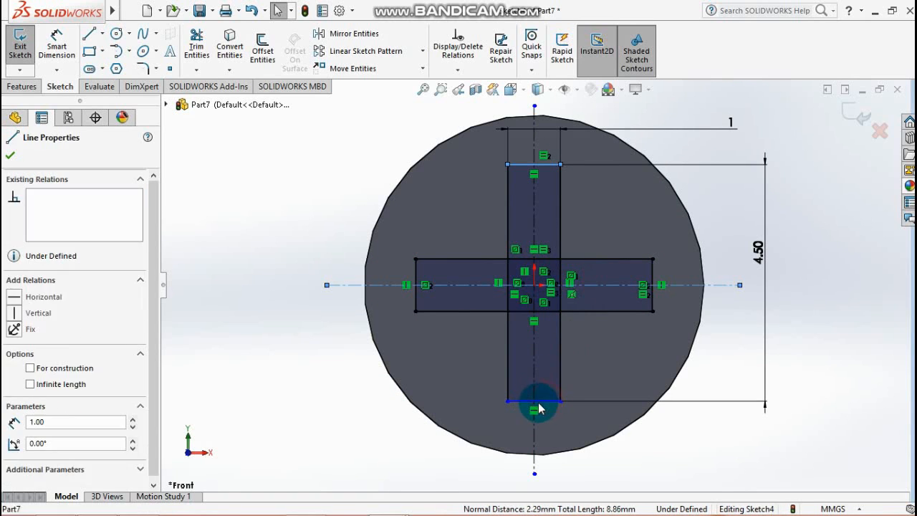
left_click(681, 344)
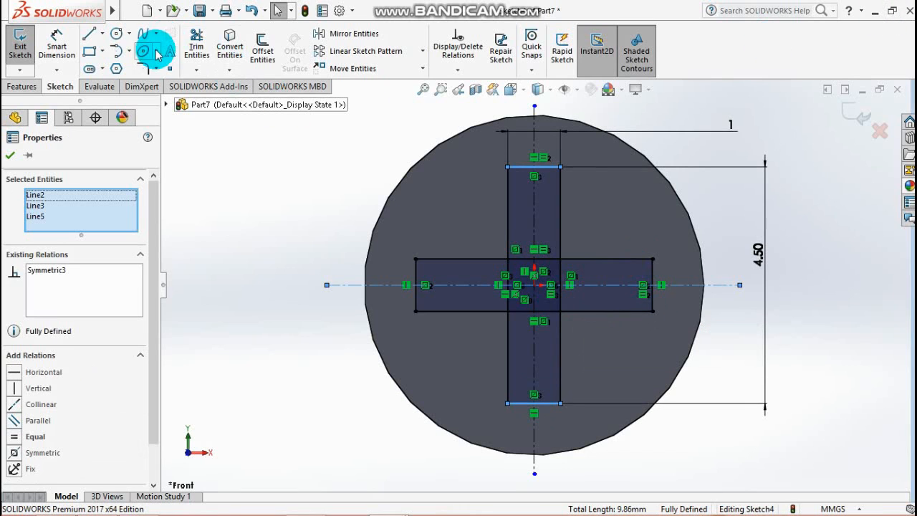
Trim the inner line segments where the two rectangles overlap to leave a single cross outline, and exit the sketch
left_click(196, 45)
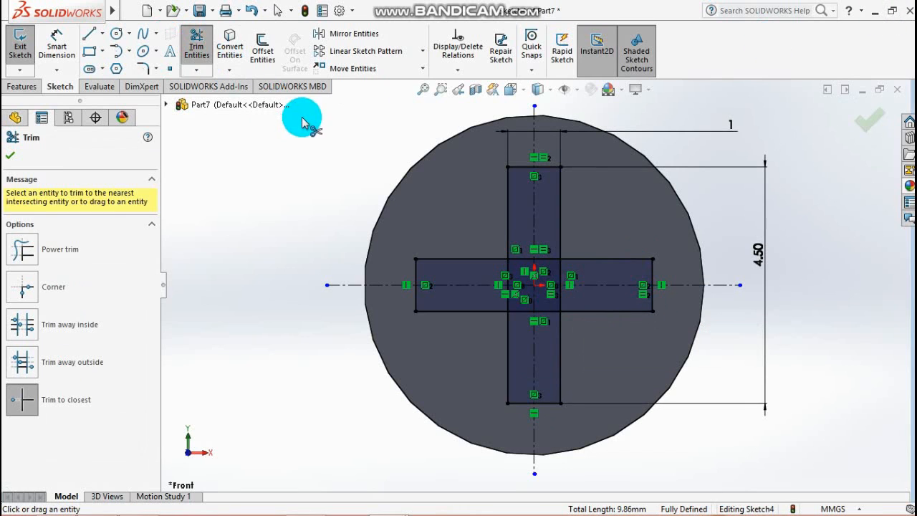
left_click(521, 259)
left_click(487, 273)
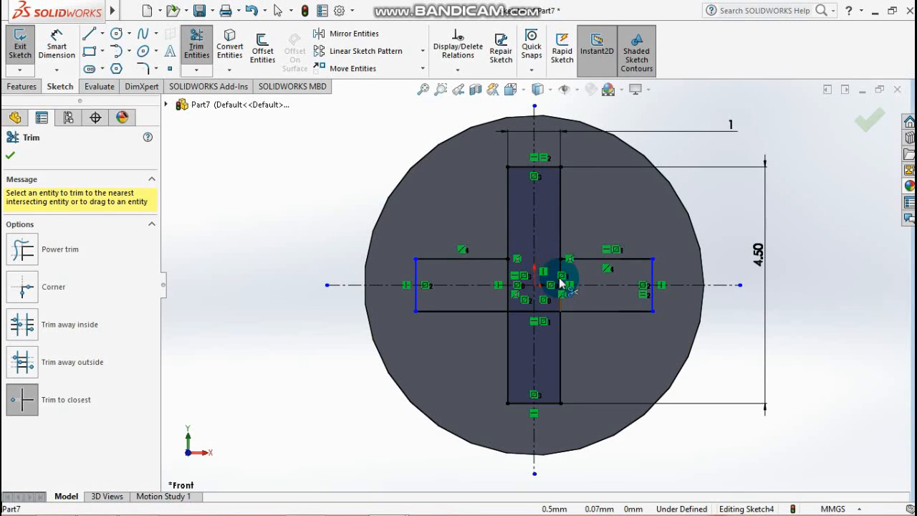
left_click(561, 304)
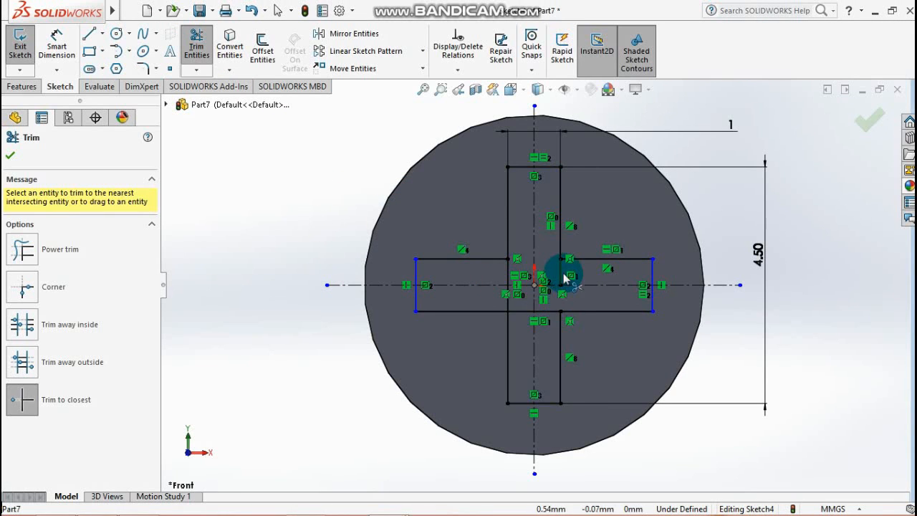
left_click(562, 269)
left_click(510, 276)
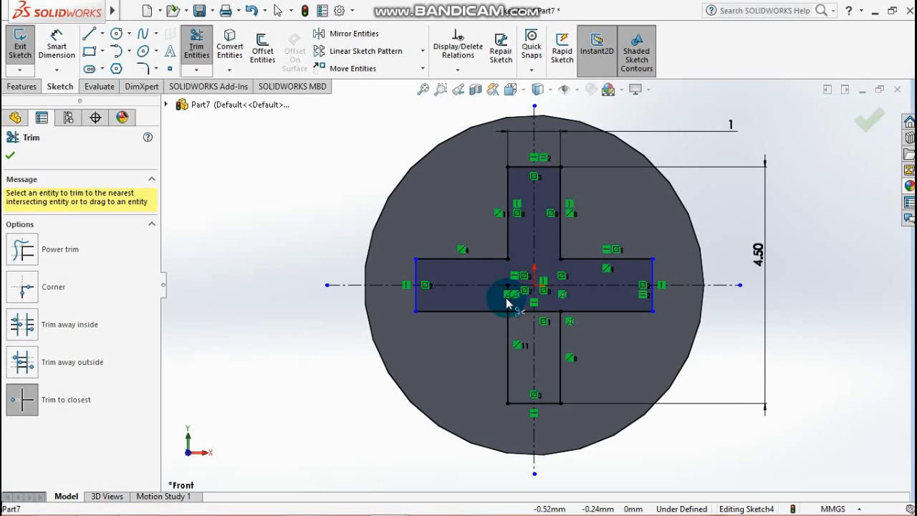
left_click(509, 301)
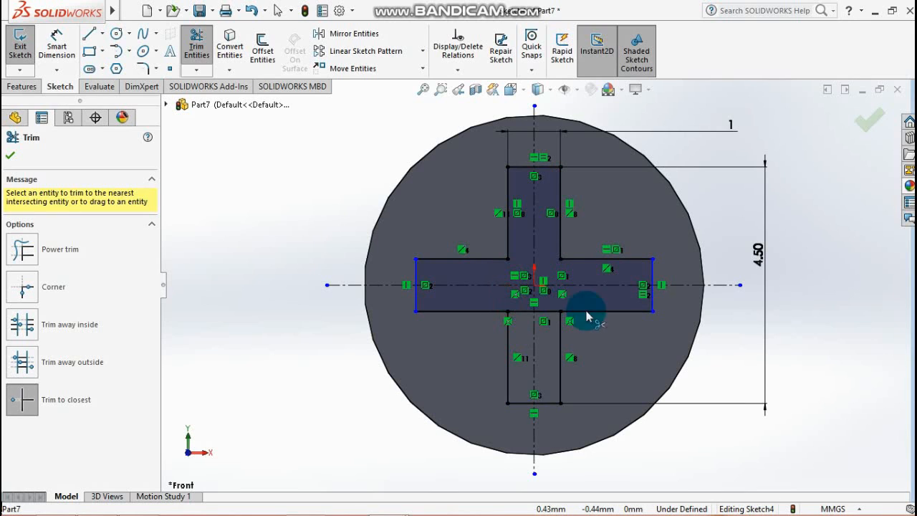
left_click(540, 312)
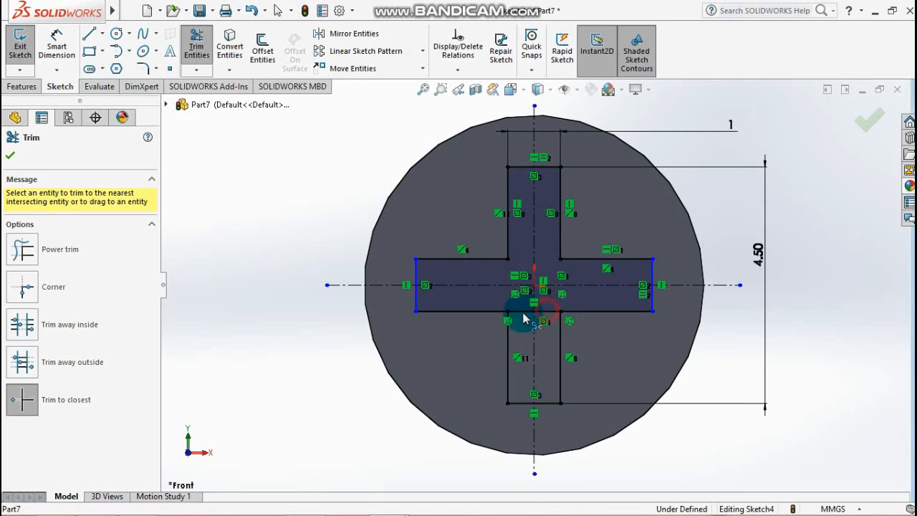
left_click(523, 312)
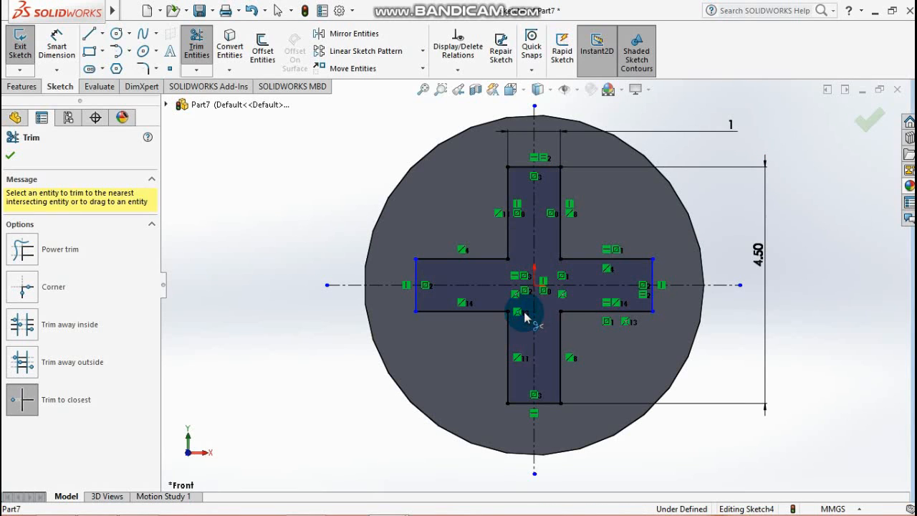
left_click(865, 117)
left_click(870, 116)
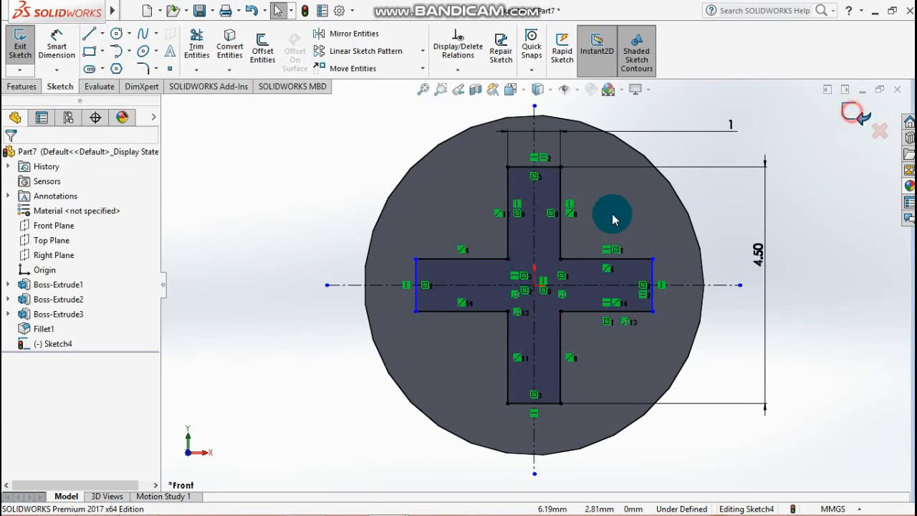
Cut-extrude the cross sketch into the screw head with a blind depth of 2 mm and a 10° inward draft
left_click(206, 47)
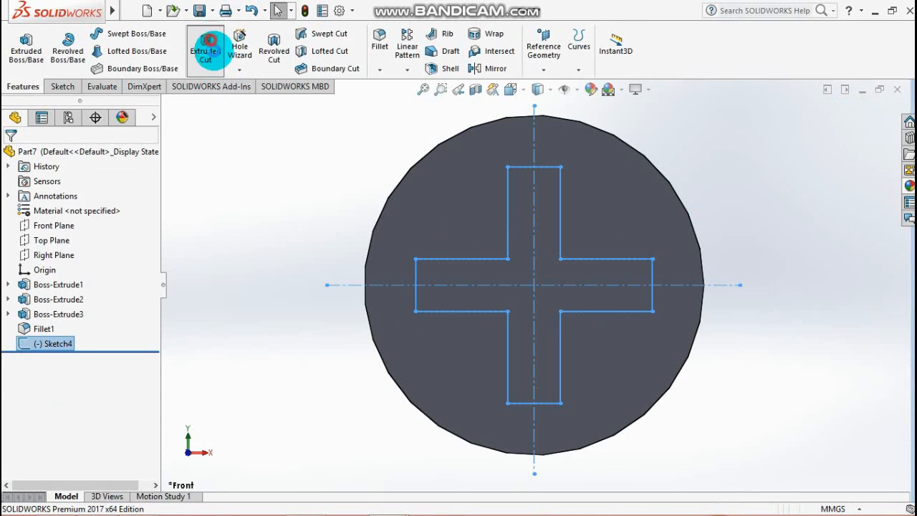
middle_click_drag(292, 287, 202, 346)
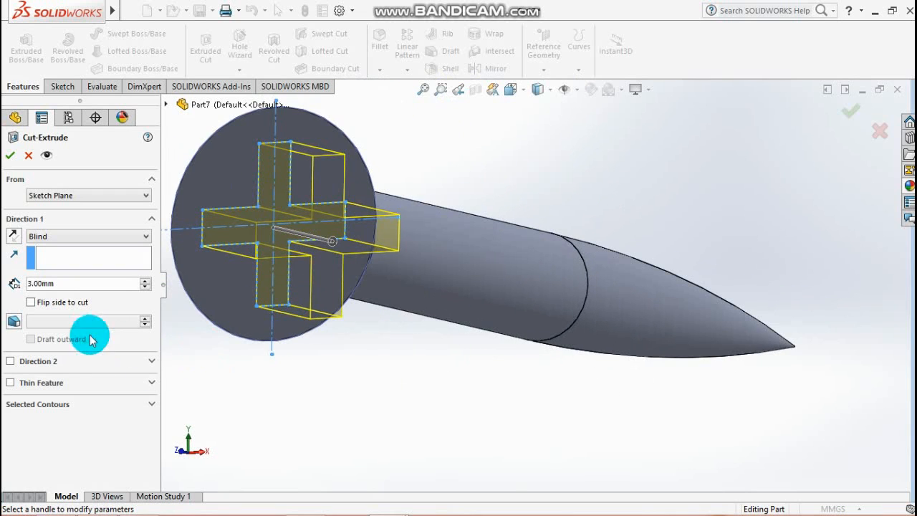
left_click(20, 327)
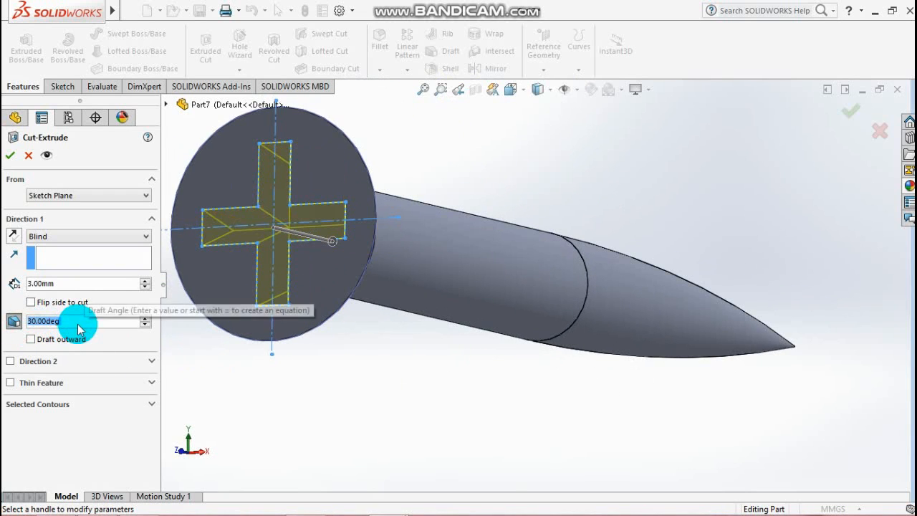
type("10")
key("Return")
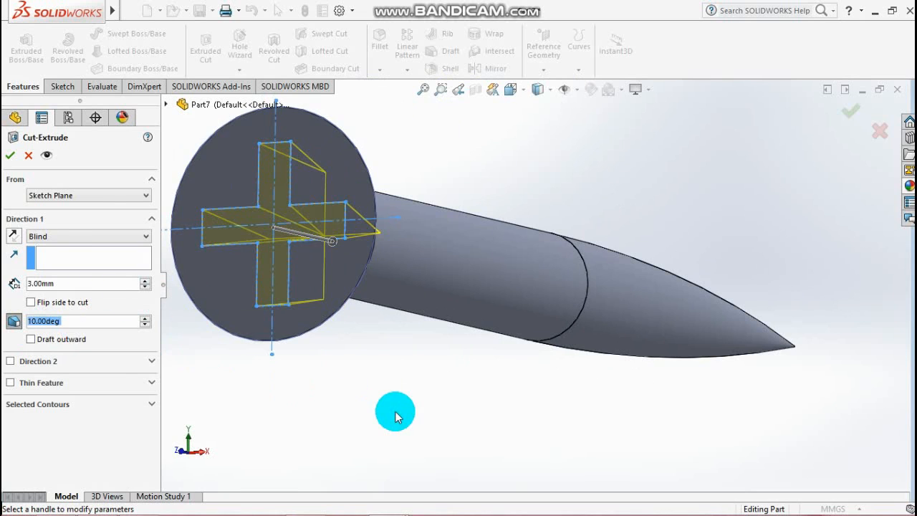
middle_click_drag(393, 413, 356, 395)
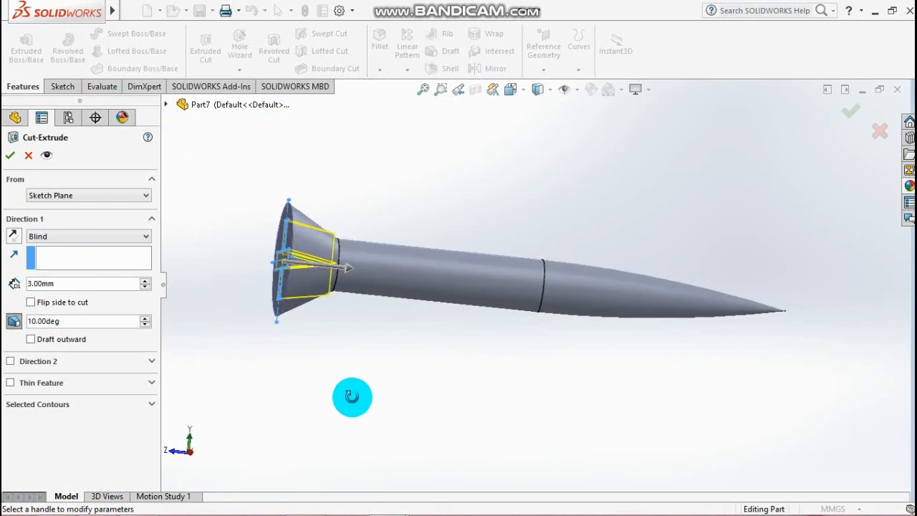
left_click_drag(69, 283, 12, 289)
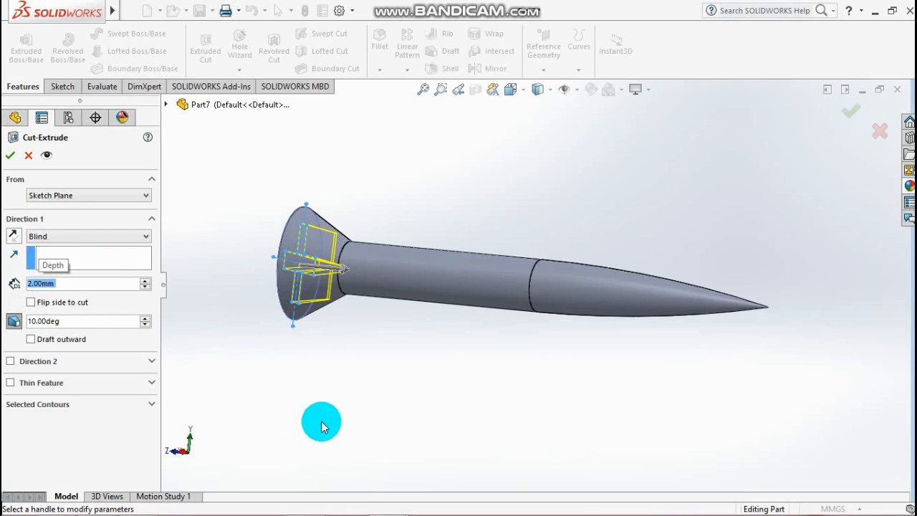
middle_click_drag(323, 424, 360, 419)
scroll(360, 420, "up", 1)
left_click(9, 155)
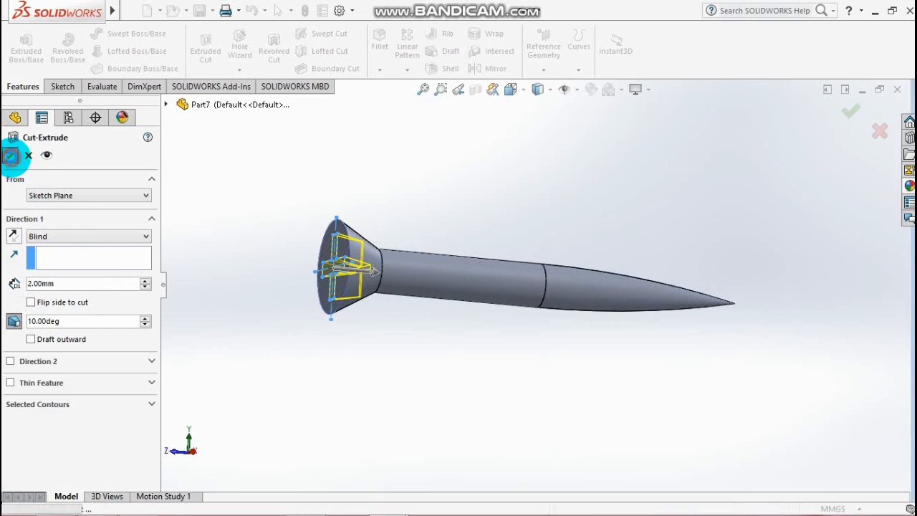
Create a reference plane offset 2 mm from the Front Plane, with the offset flipped toward the screw's tip
middle_click_drag(379, 351, 439, 403)
middle_click_drag(549, 350, 436, 313)
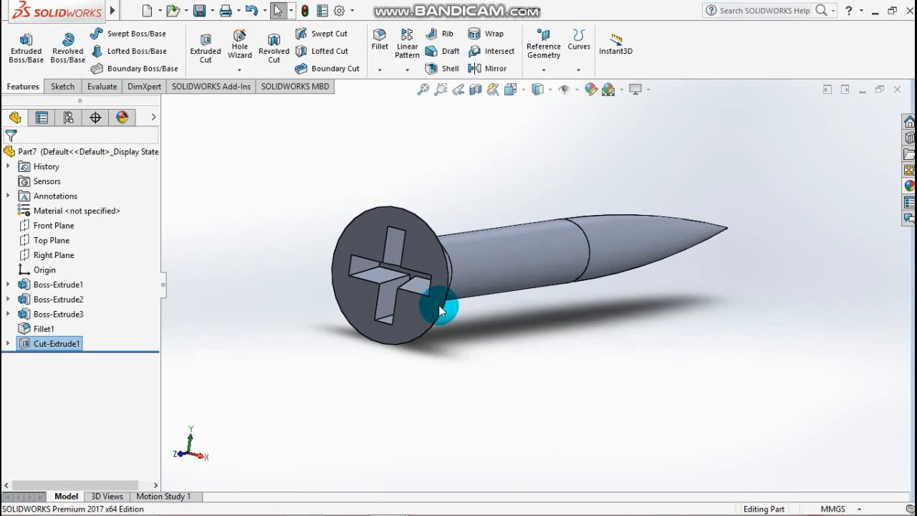
left_click(50, 227)
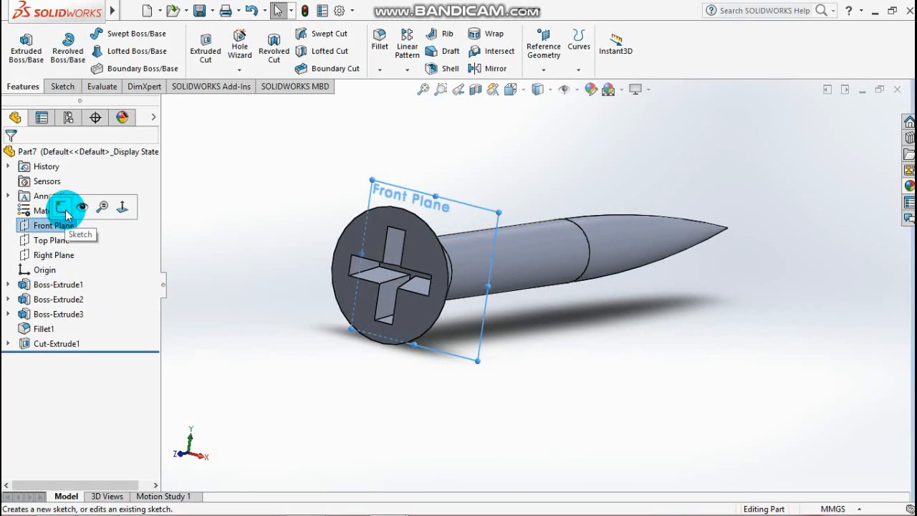
left_click(546, 54)
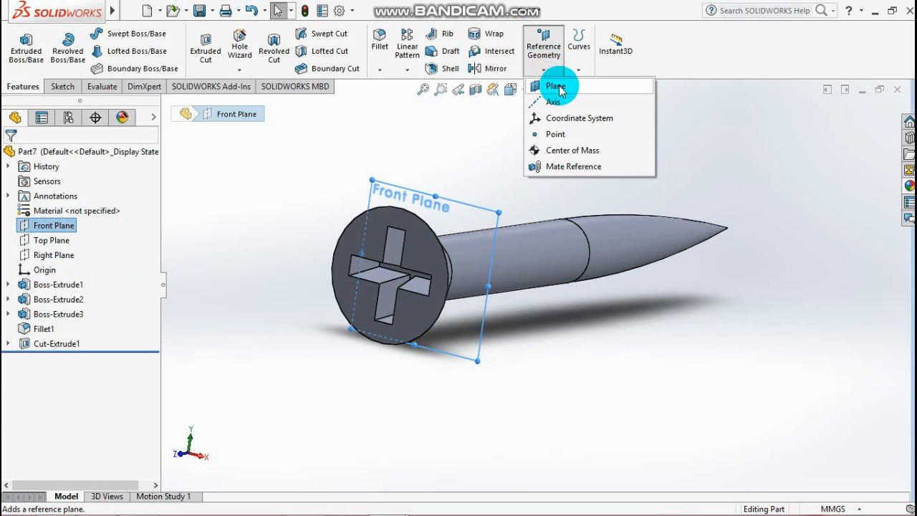
left_click(555, 86)
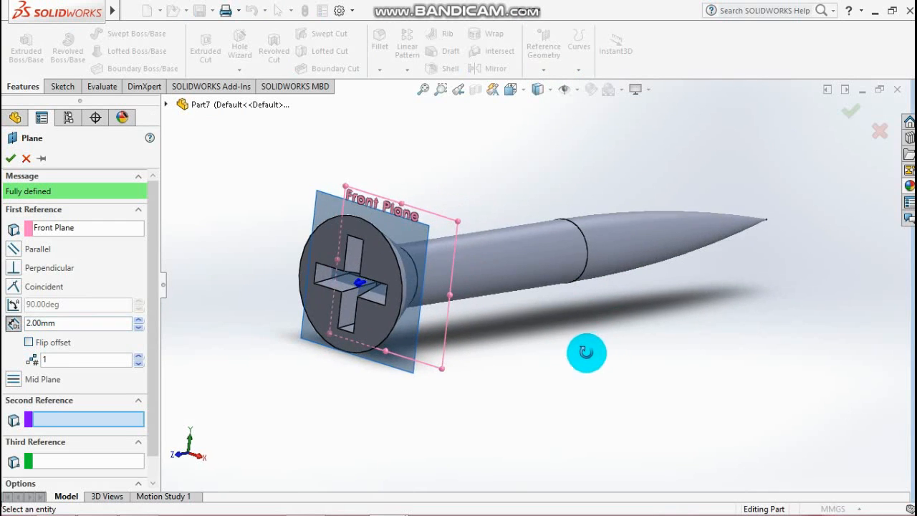
middle_click_drag(586, 352, 459, 368)
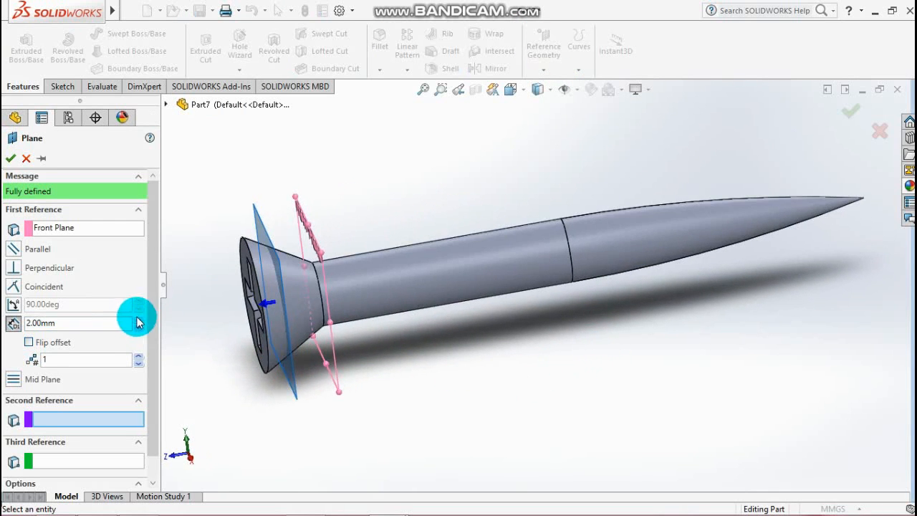
left_click(74, 320)
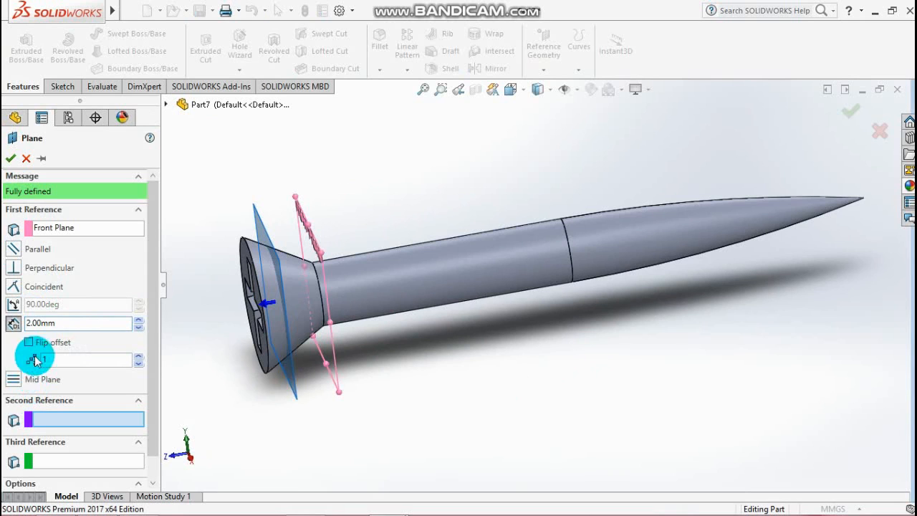
scroll(139, 305, "down", 1)
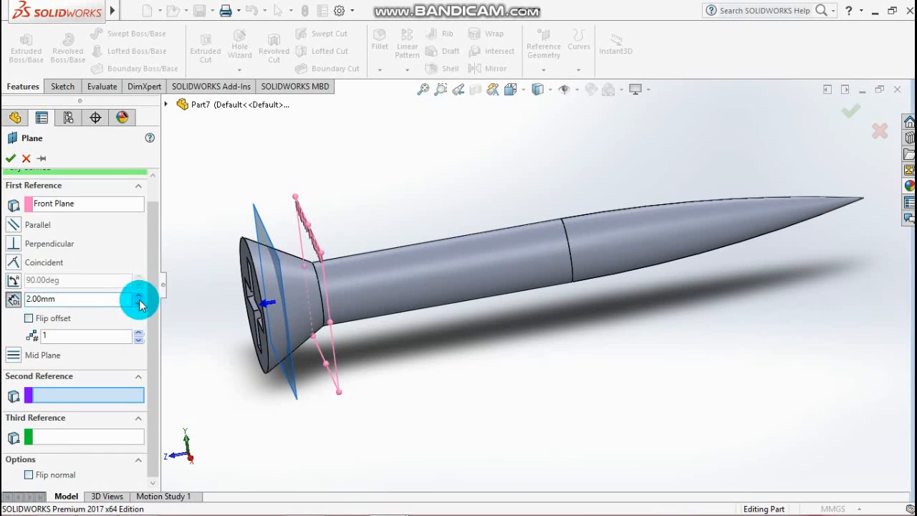
scroll(140, 315, "up", 1)
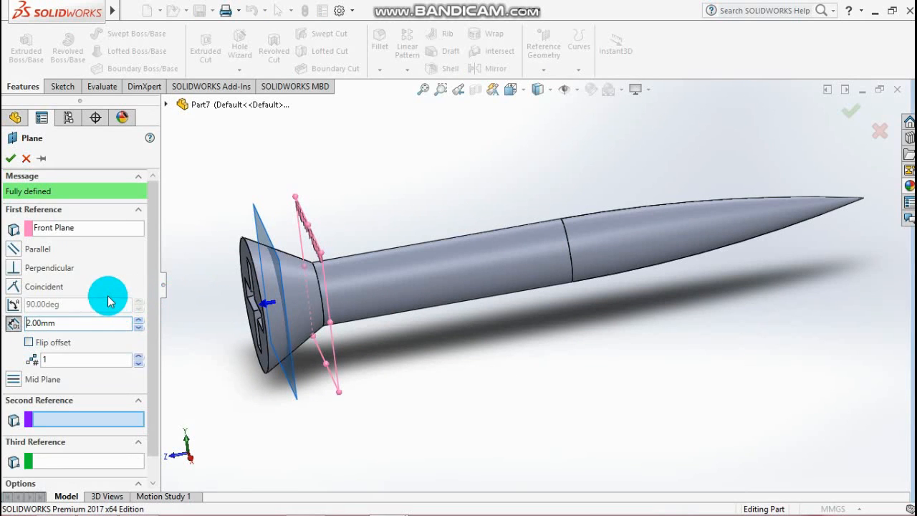
left_click(29, 342)
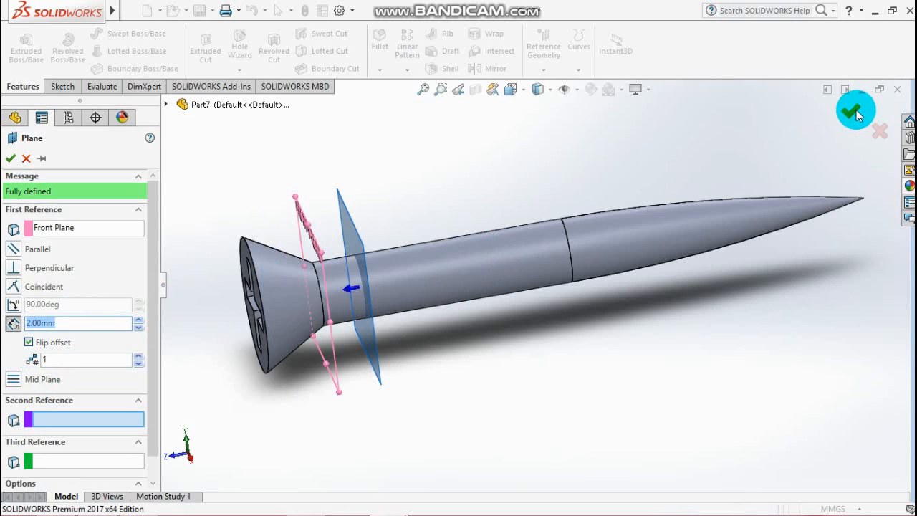
left_click(854, 112)
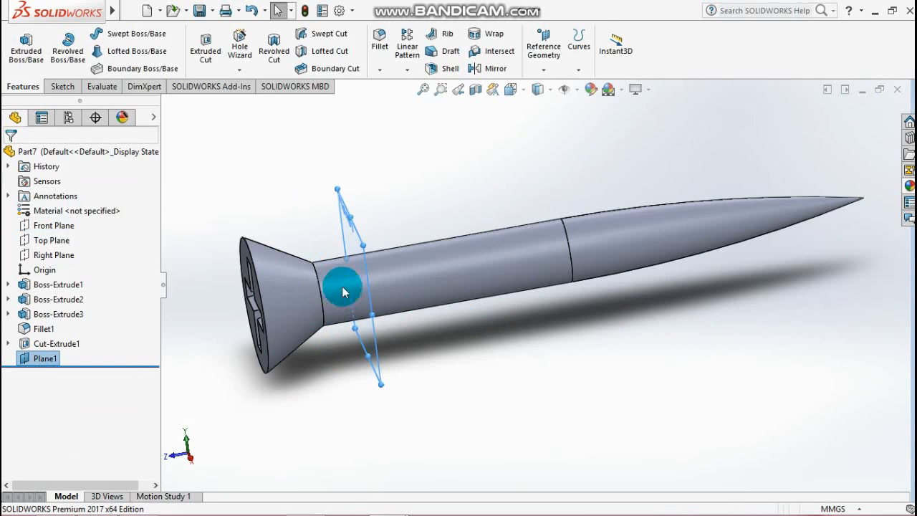
On the new offset plane, convert the circular edge where the shank meets the head into a sketch circle, and exit the sketch
middle_click_drag(485, 375, 378, 246)
right_click(379, 225)
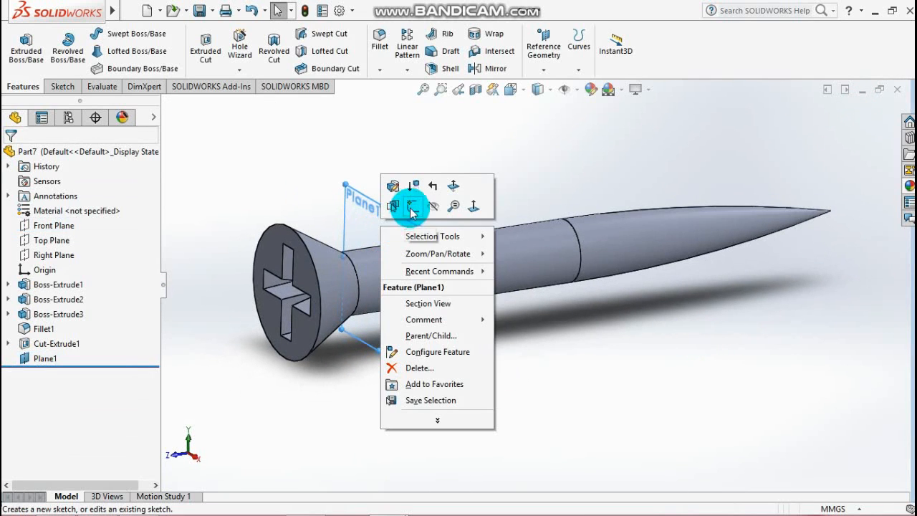
left_click(412, 208)
key("space")
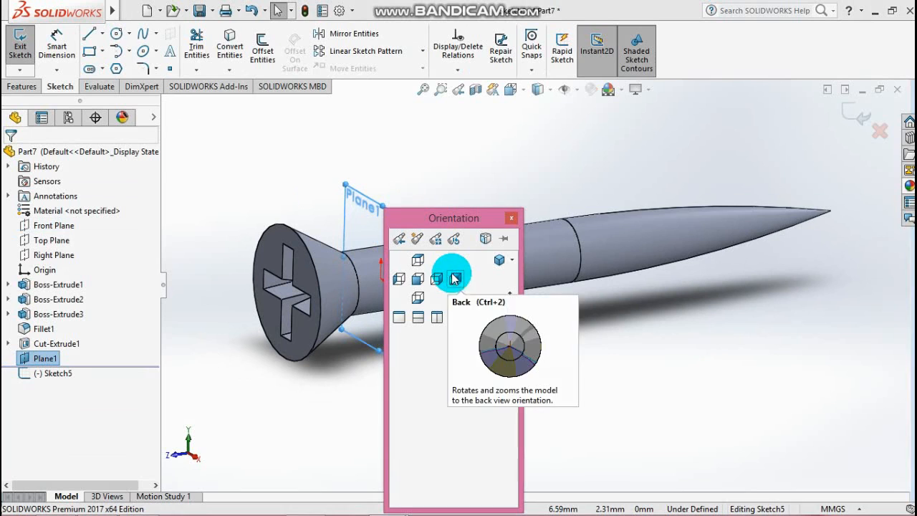
left_click(455, 281)
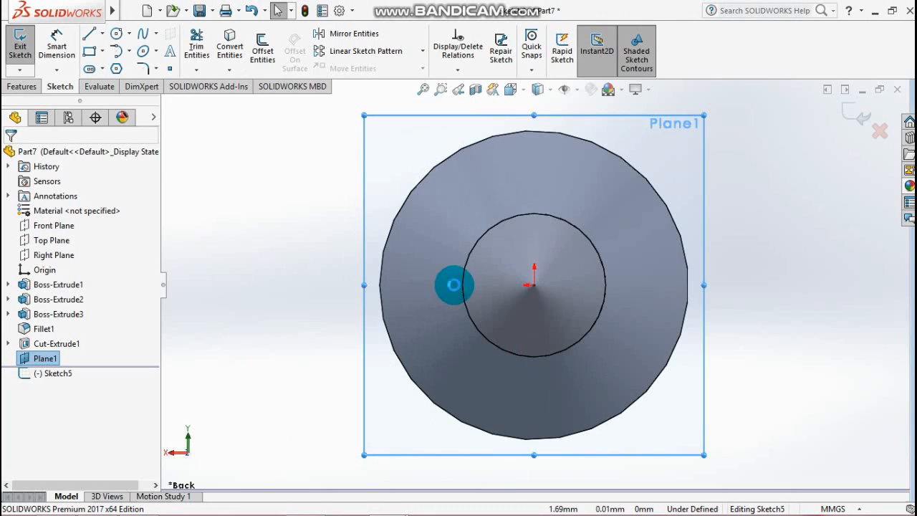
left_click(579, 233)
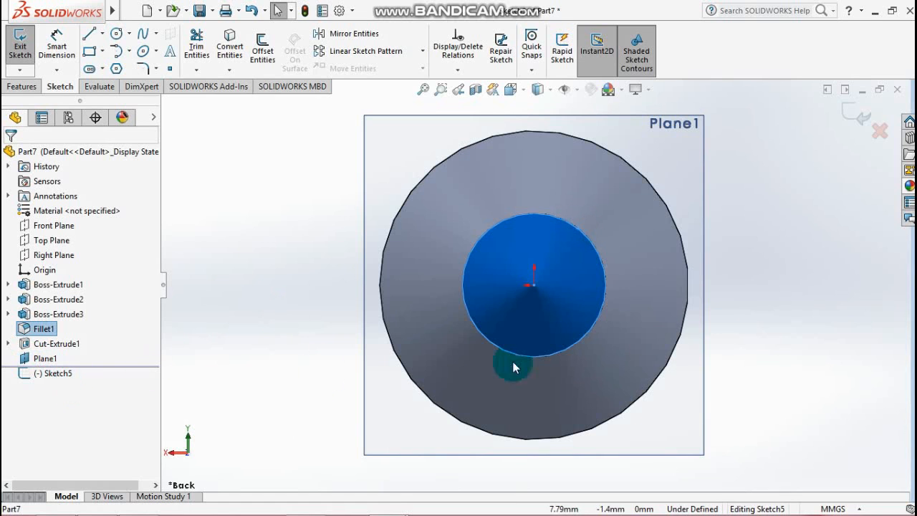
mouse_move(721, 327)
middle_mouse_down()
mouse_move(716, 365)
mouse_move(726, 346)
mouse_move(721, 323)
mouse_move(718, 343)
middle_mouse_up()
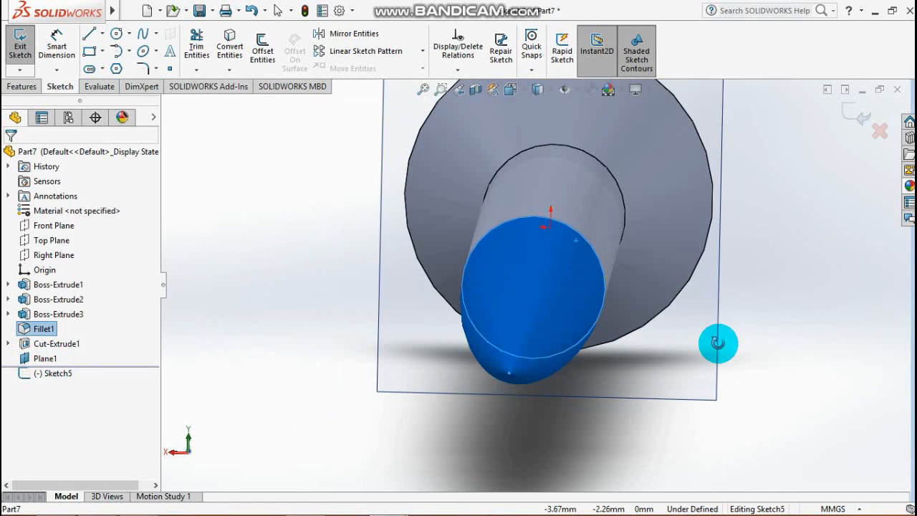
left_click(616, 180)
middle_click_drag(764, 291, 783, 323)
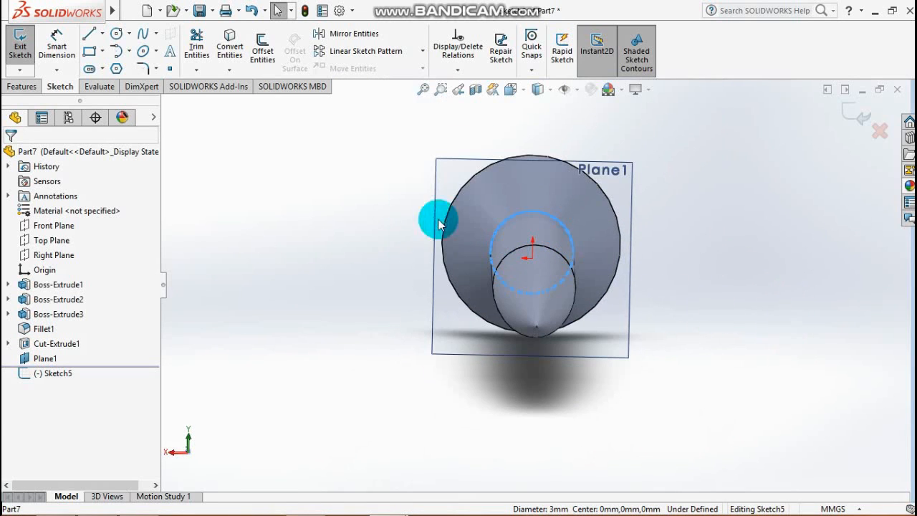
left_click(228, 44)
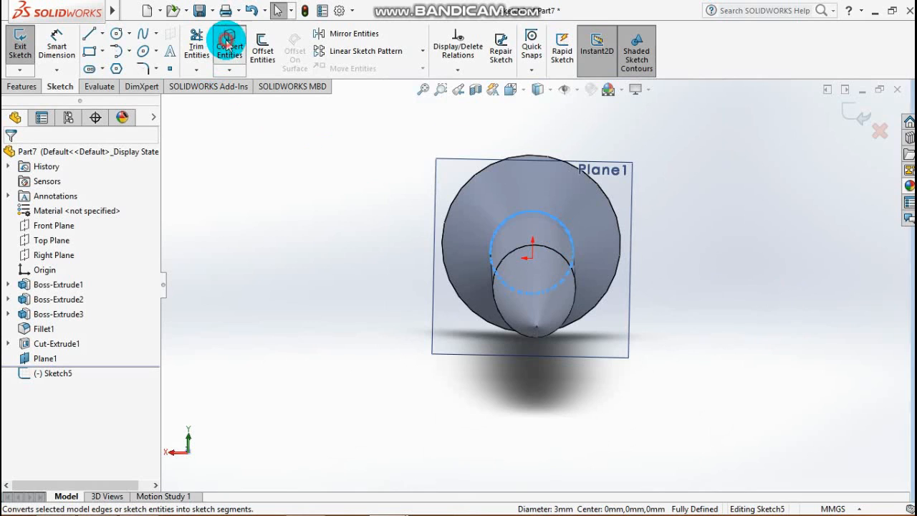
mouse_move(733, 271)
middle_mouse_down()
mouse_move(727, 309)
mouse_move(696, 322)
mouse_move(713, 308)
middle_mouse_up()
left_click(855, 128)
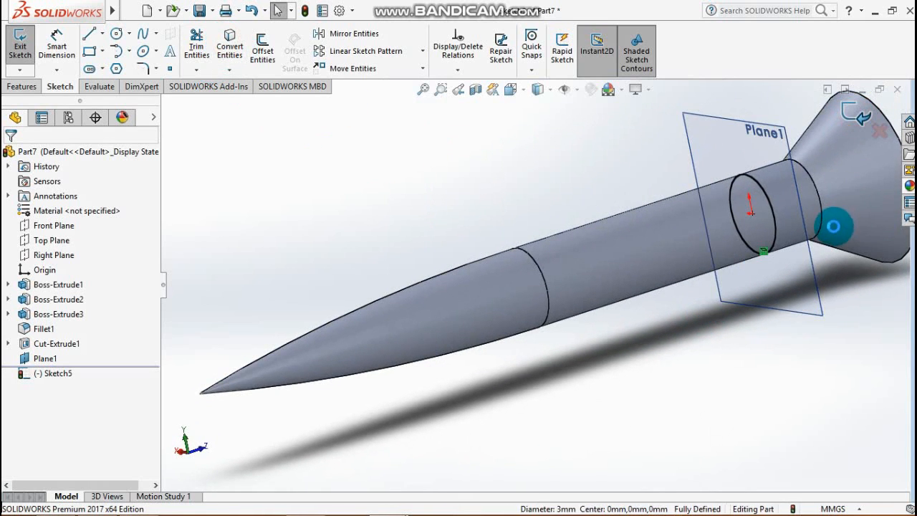
Start a helix from the converted circle, defined by pitch and revolution with variable pitch
middle_click_drag(777, 336, 717, 356)
left_click(586, 63)
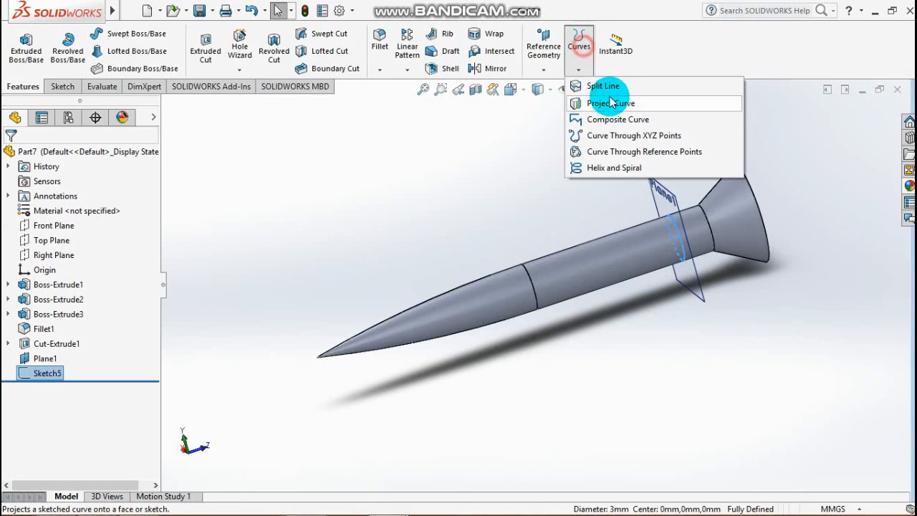
left_click(595, 167)
middle_click_drag(640, 379, 798, 344)
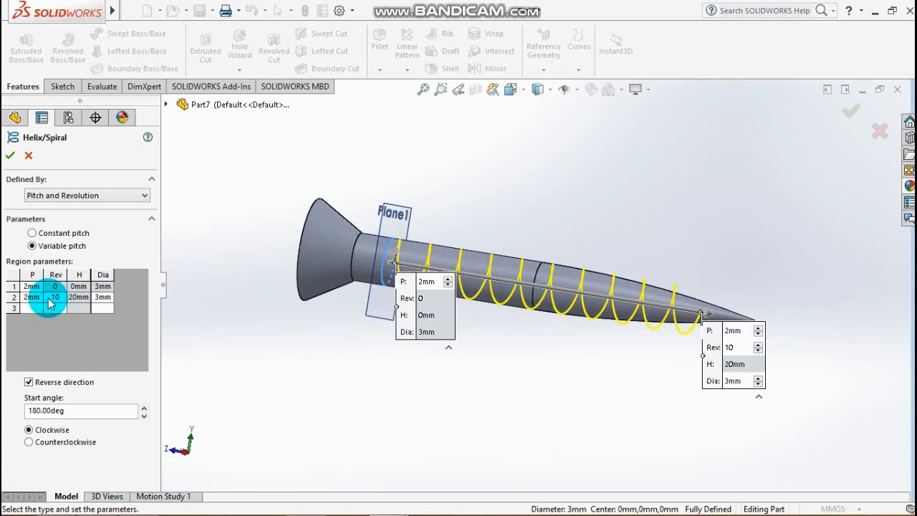
left_click(40, 233)
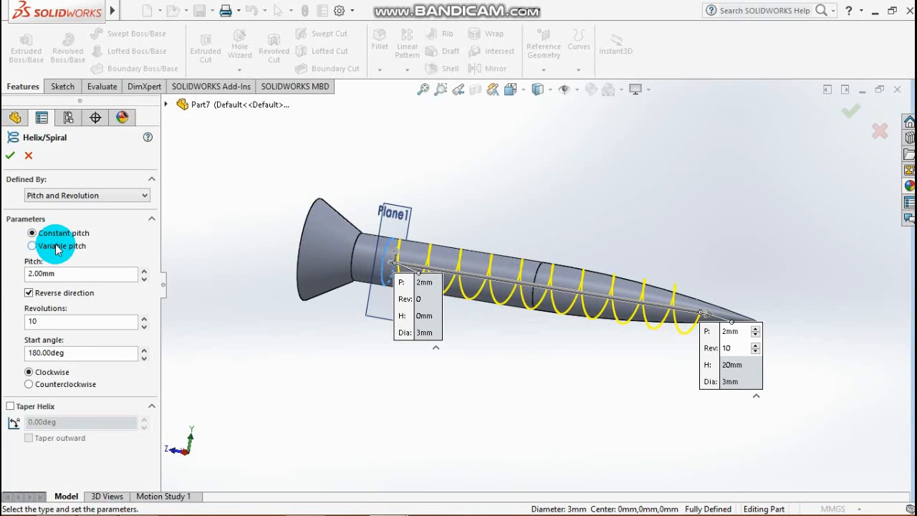
left_click(47, 324)
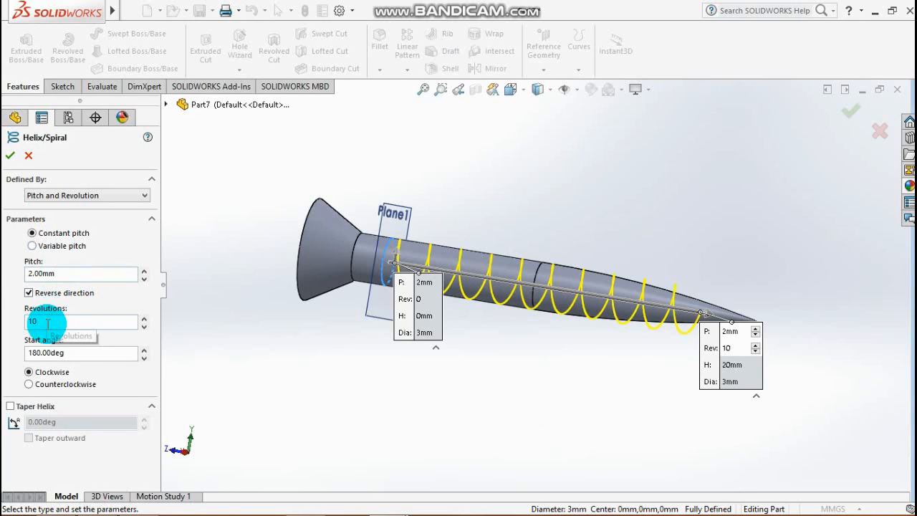
left_click(32, 246)
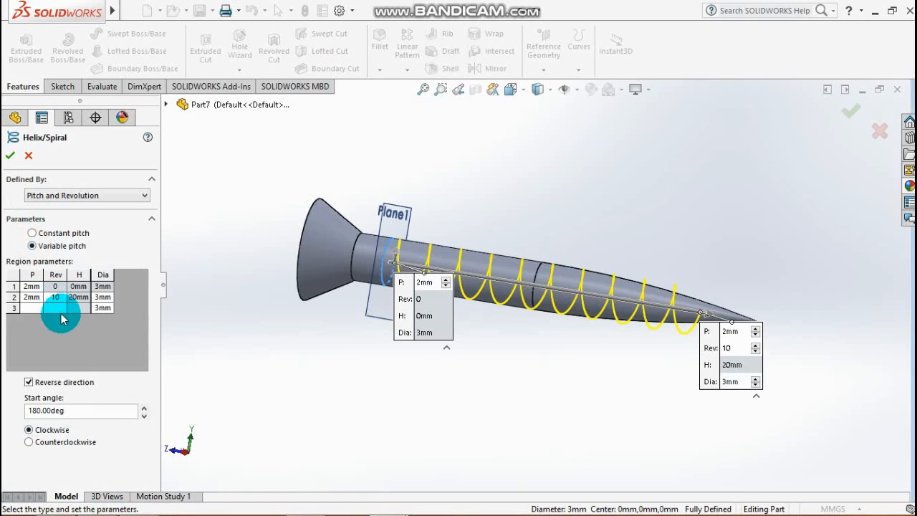
Set the helix's second region row to 6 revolutions and add a third row with 2 mm pitch and 7 revolutions
left_click(61, 301)
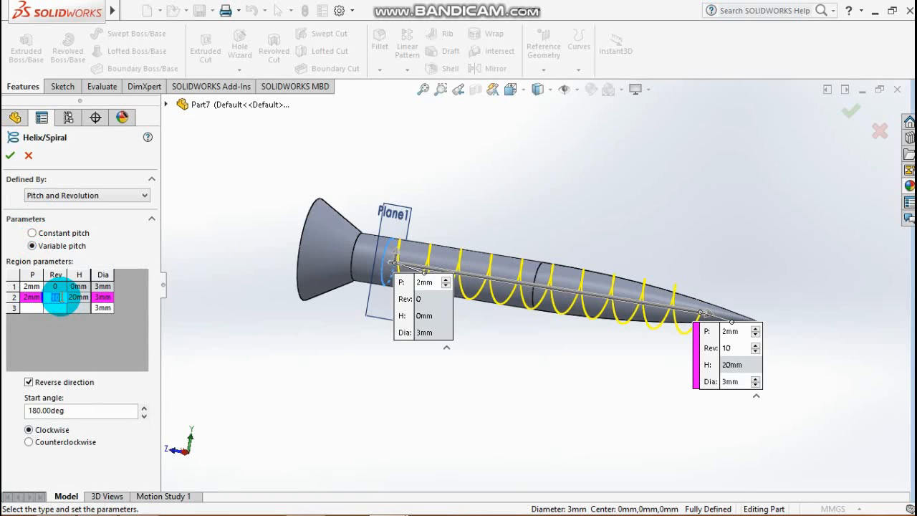
double_click(57, 296)
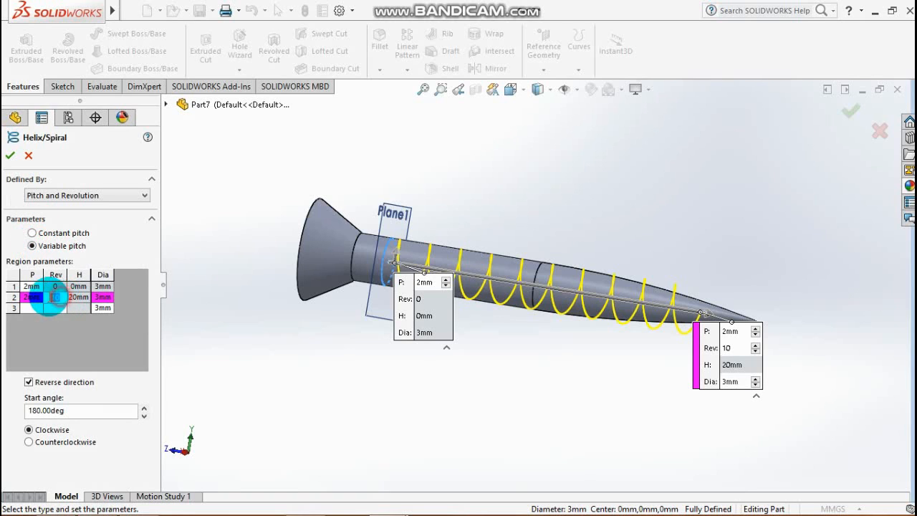
type("6")
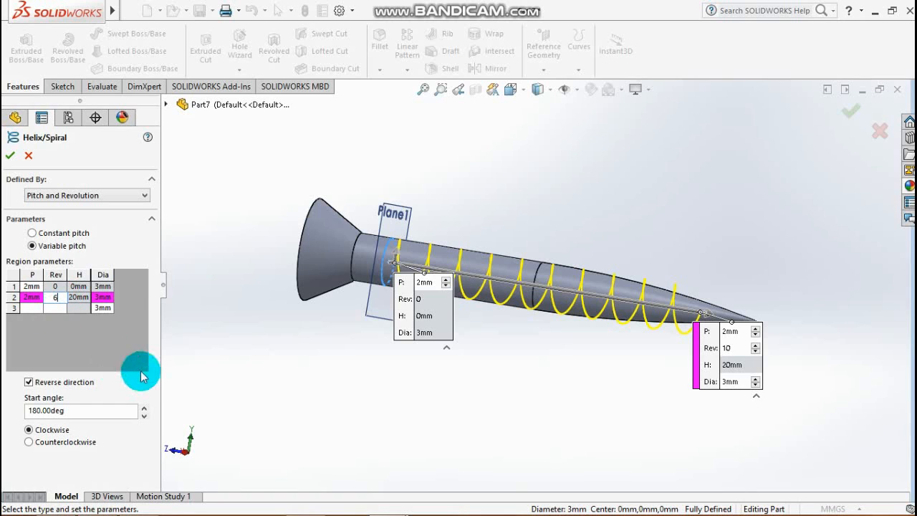
left_click(100, 296)
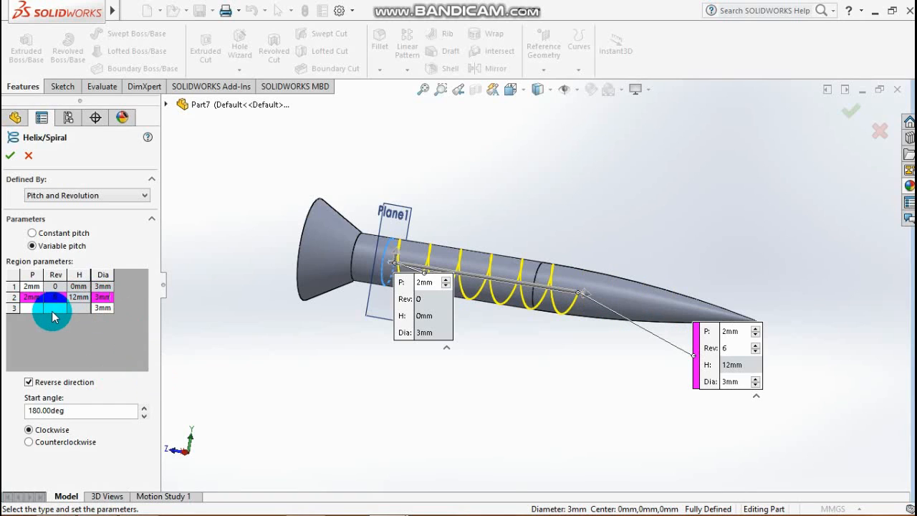
double_click(56, 308)
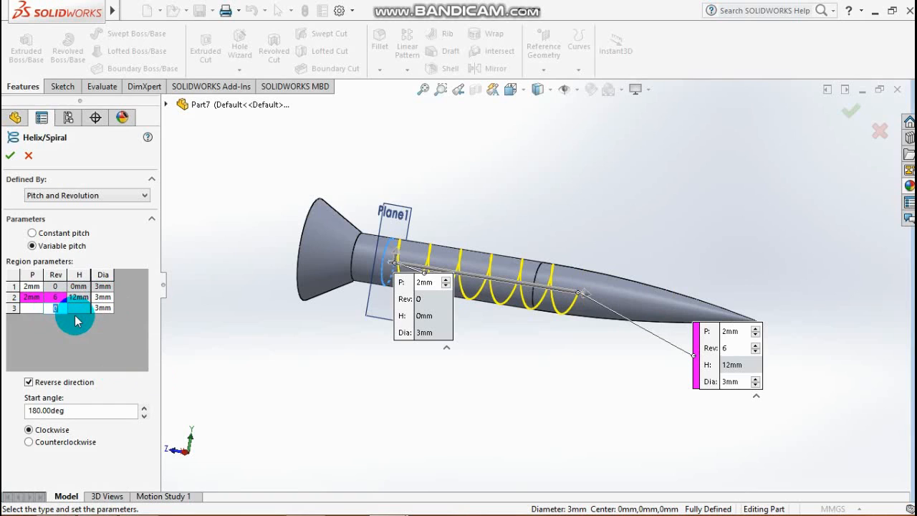
type("7")
left_click(27, 309)
type("2")
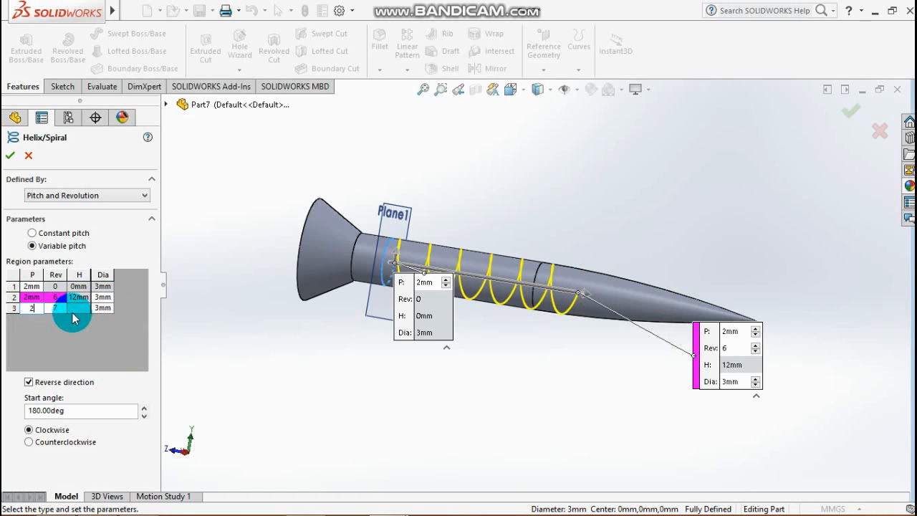
left_click(99, 316)
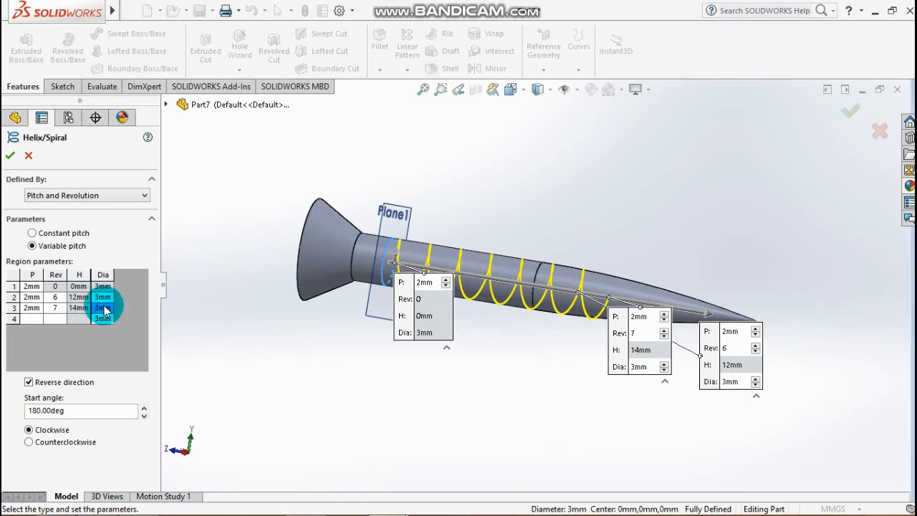
Set the helix diameters to 2.6 mm in row 2, 2.4 mm in row 3 and 2 mm in row 4
left_click(103, 297)
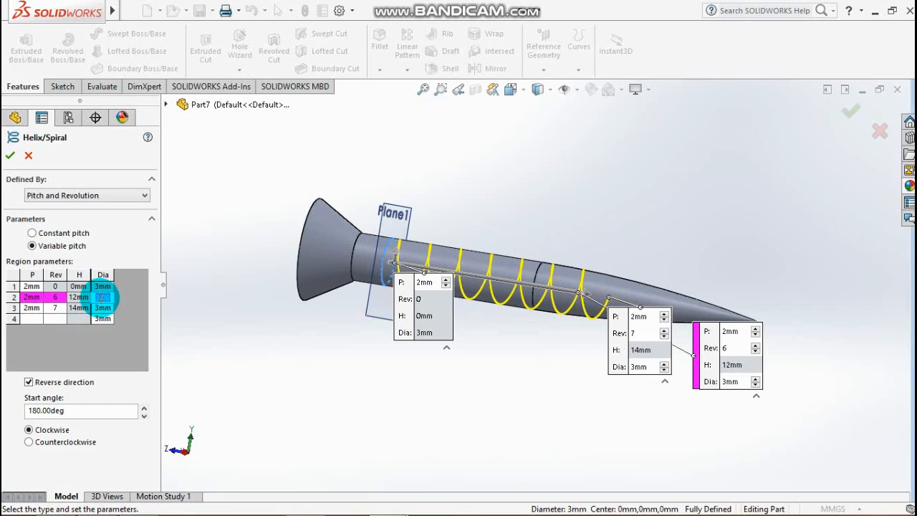
type("2.6")
left_click(101, 308)
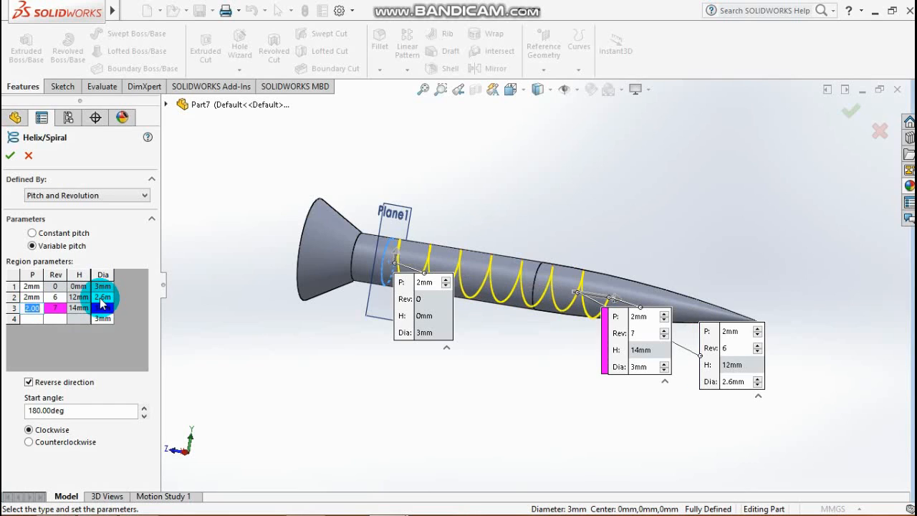
type("2.4")
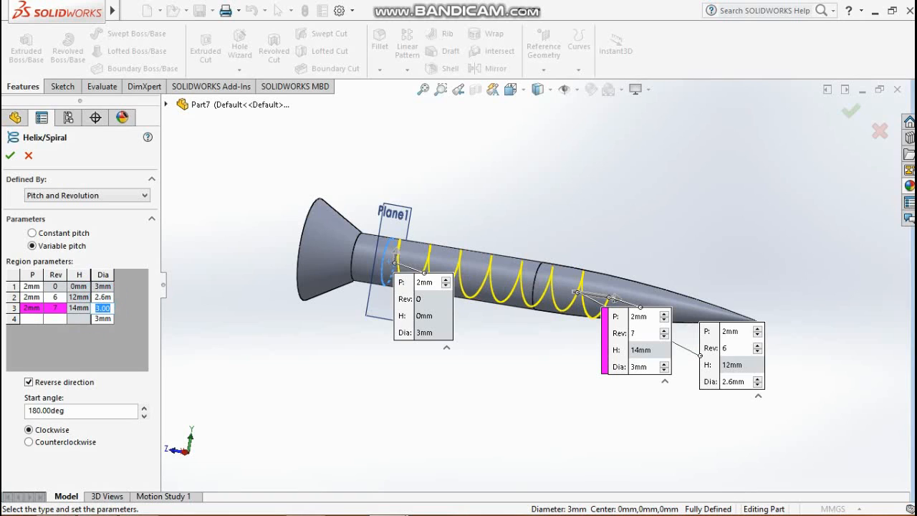
left_click(101, 319)
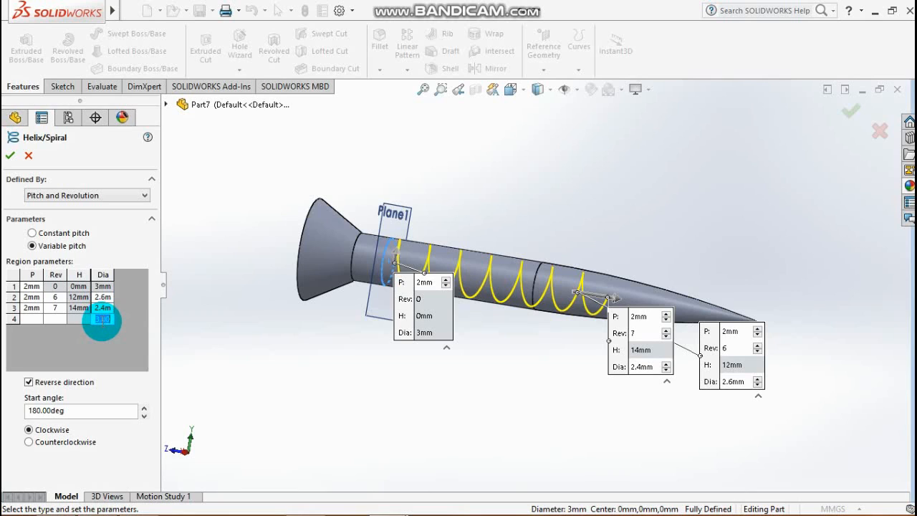
type("2mm")
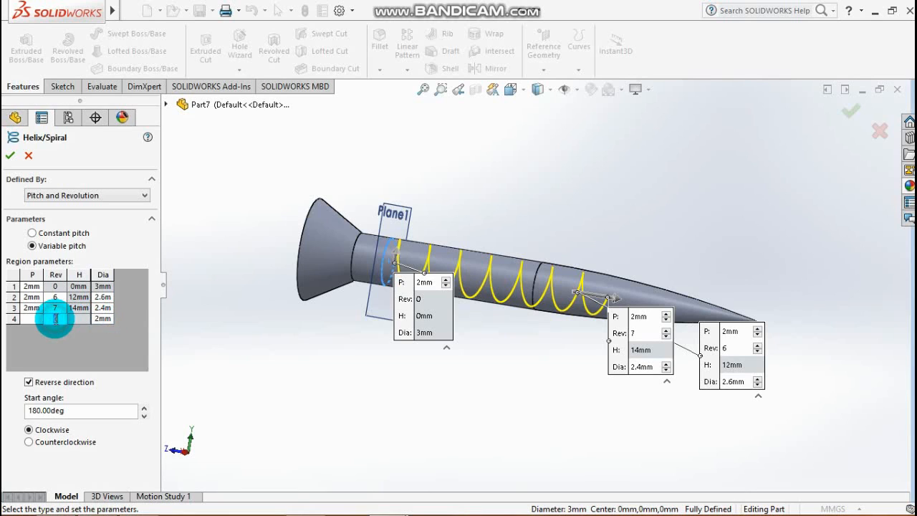
Add a fourth region row to the helix with 2 mm pitch and 8 revolutions
left_click(30, 318)
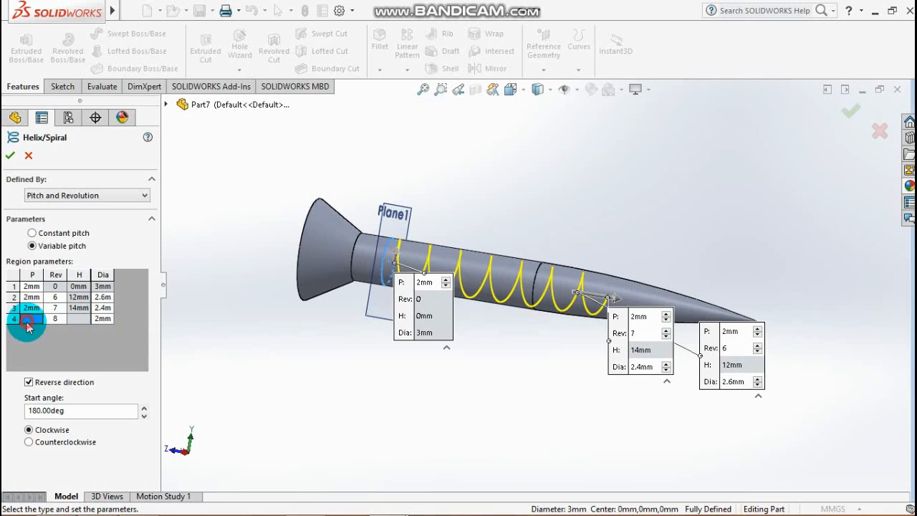
type("2")
left_click(75, 326)
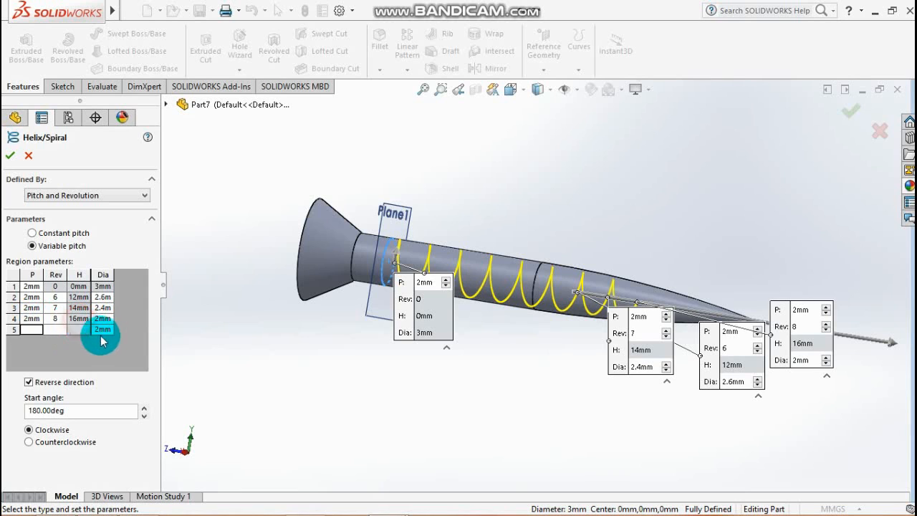
left_click(104, 328)
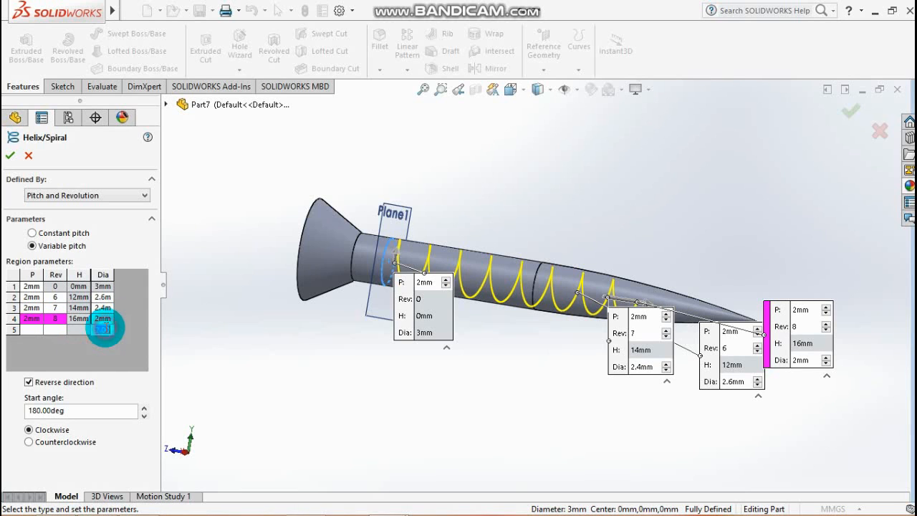
scroll(586, 402, "down", 4)
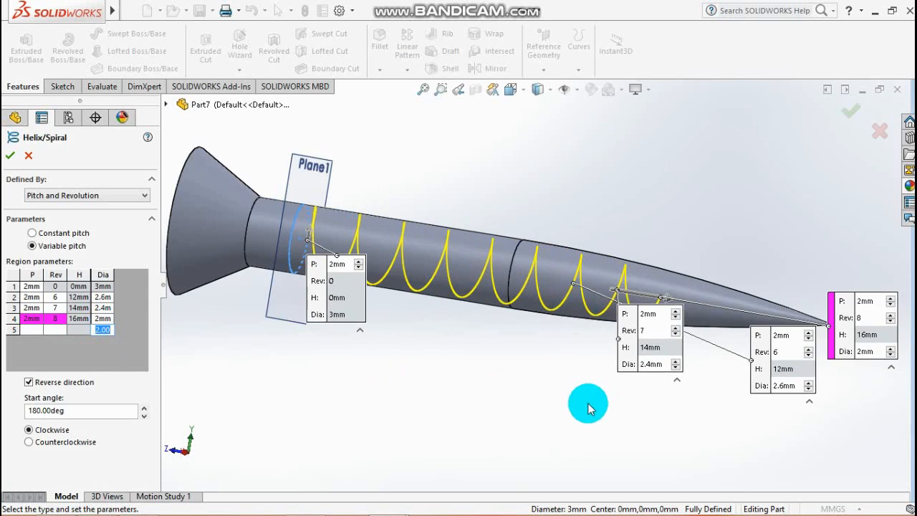
middle_click_drag(571, 432, 593, 427)
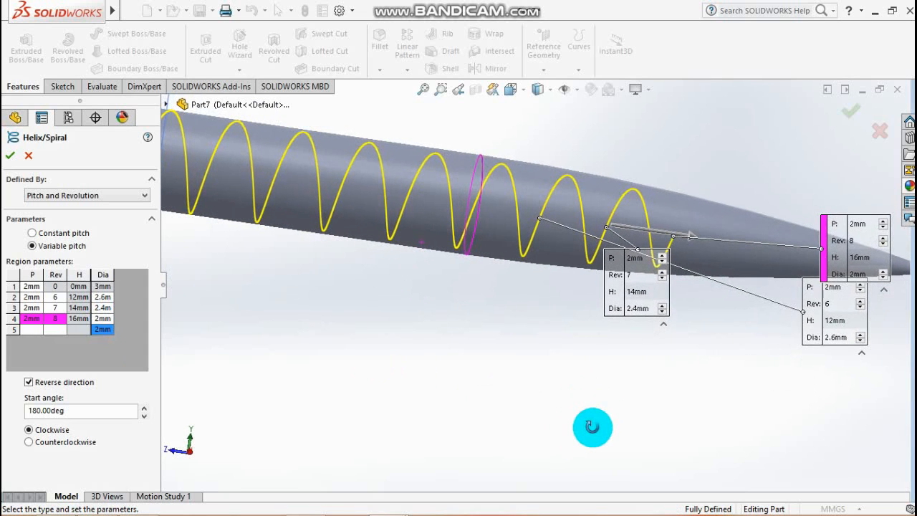
scroll(590, 428, "up", 2)
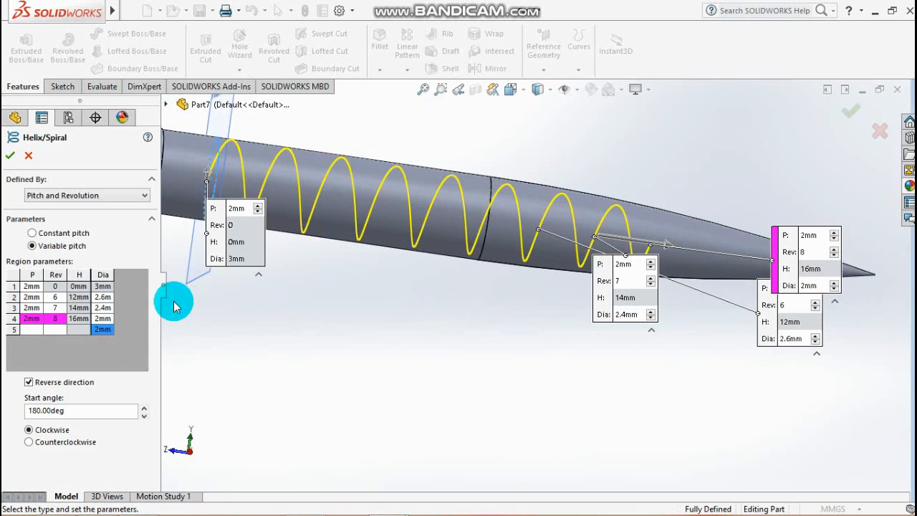
Set the helix diameters to 3 mm in row 2, 2.6 mm in row 3 and 2.4 mm in row 4
left_click(105, 298)
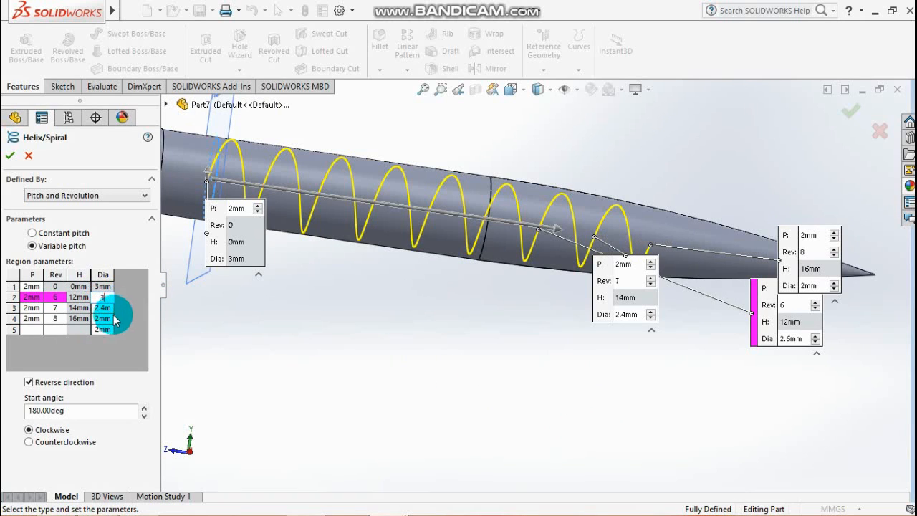
type("3")
left_click(104, 308)
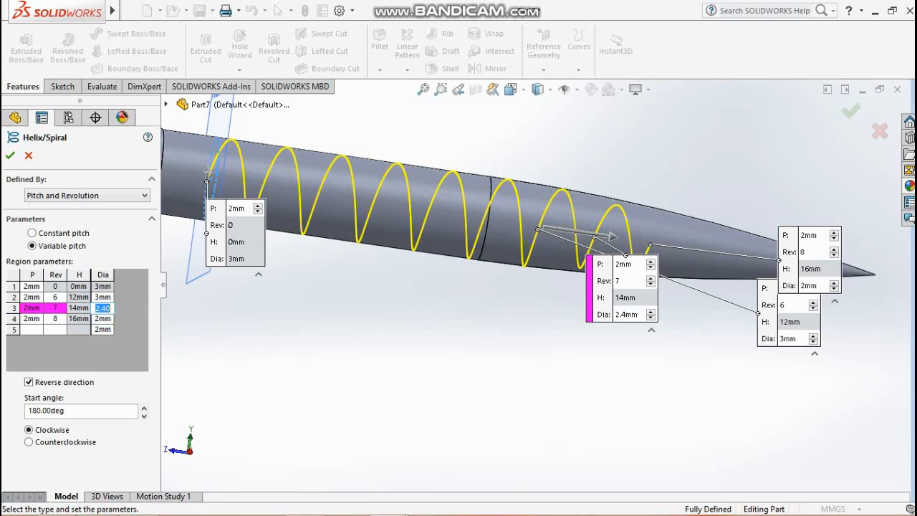
left_click(104, 319)
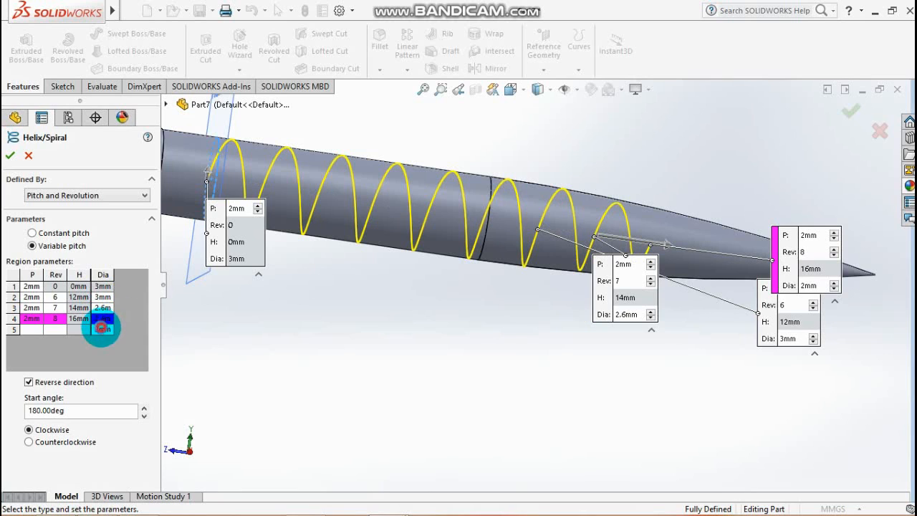
Add a fifth region row to the helix with 2 mm pitch, 9 revolutions and 2 mm diameter
left_click(101, 327)
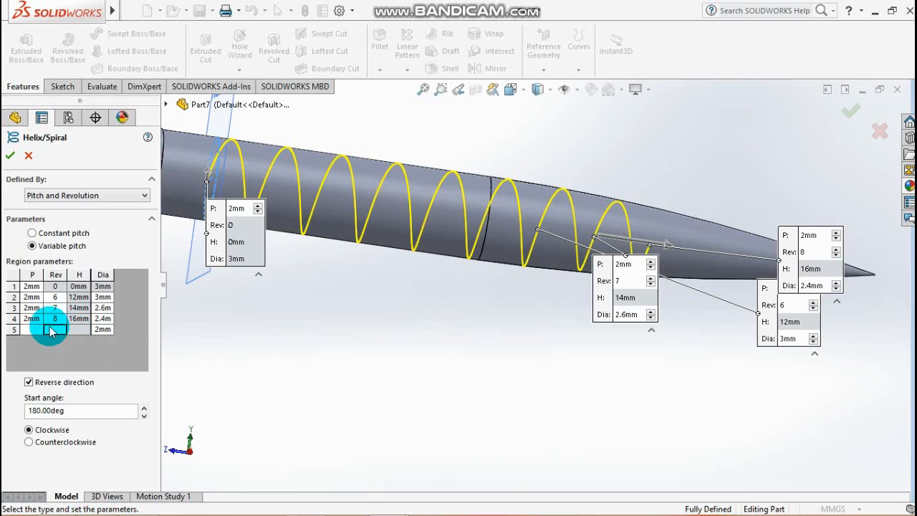
left_click(60, 329)
type("9")
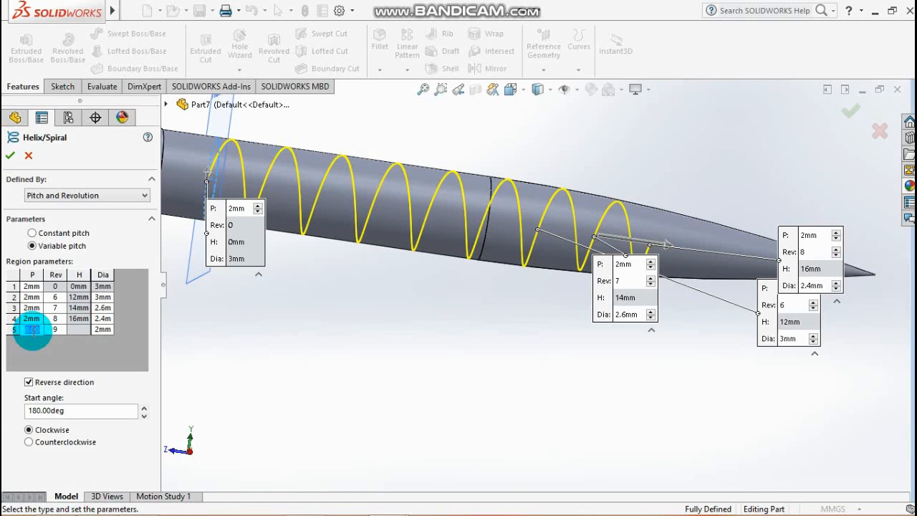
key("Return")
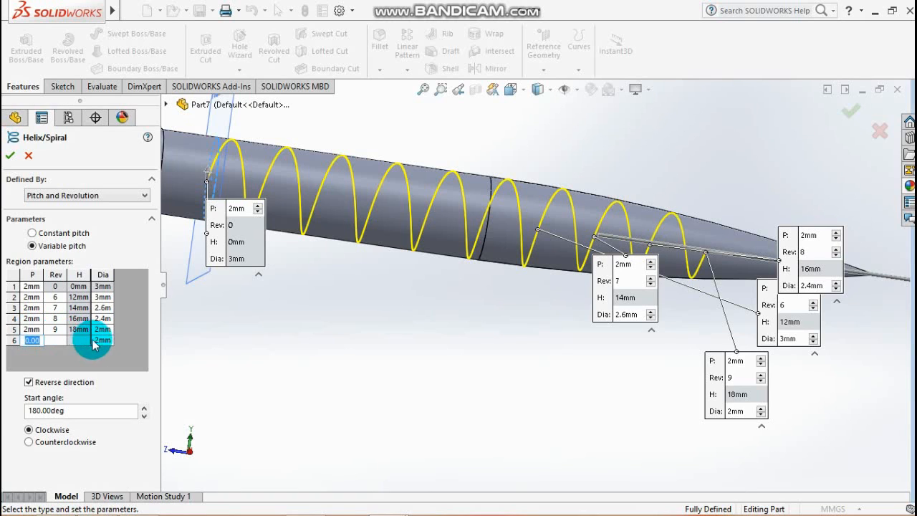
left_click(103, 329)
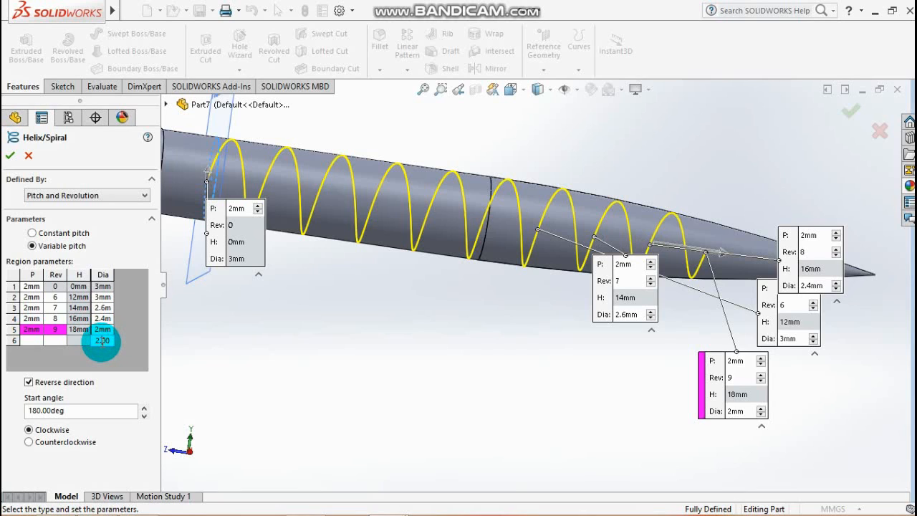
Add a sixth row with 2 mm pitch, 10 revolutions and 1 mm diameter, and a seventh with 2 mm pitch and 11 revolutions
left_click(105, 340)
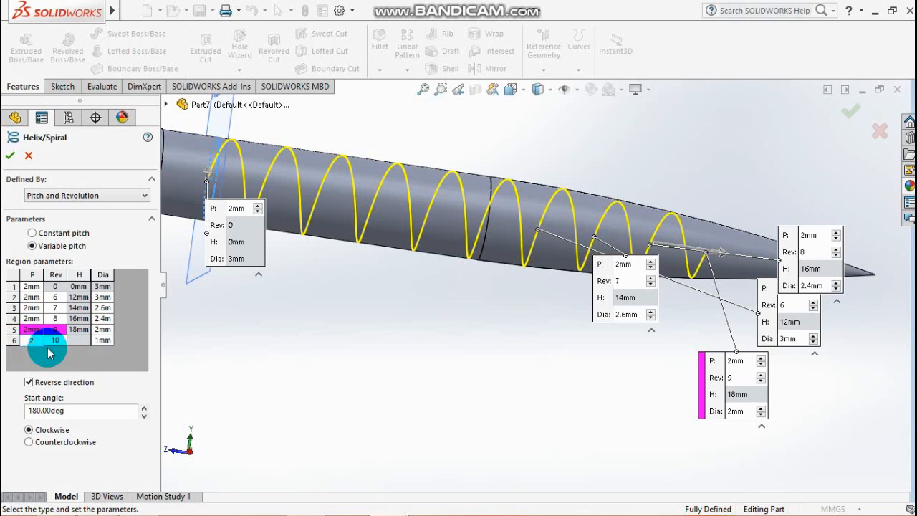
left_click(70, 353)
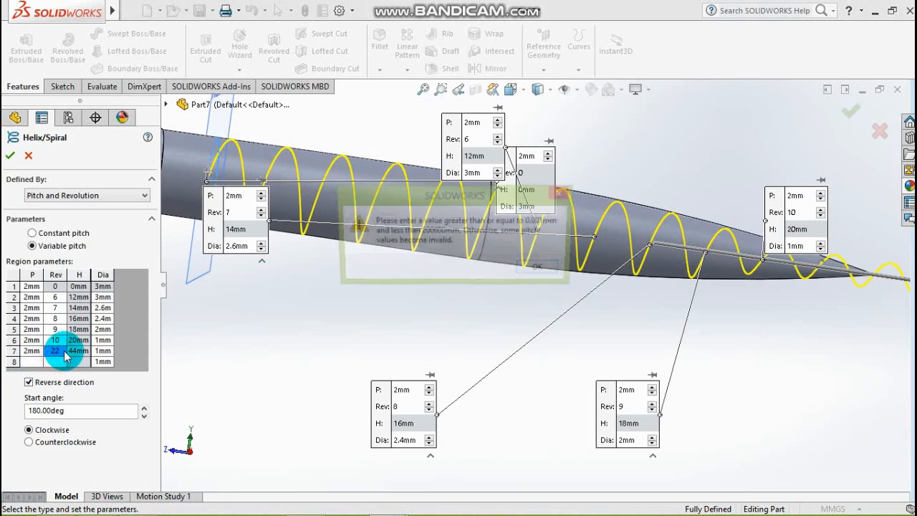
left_click(557, 271)
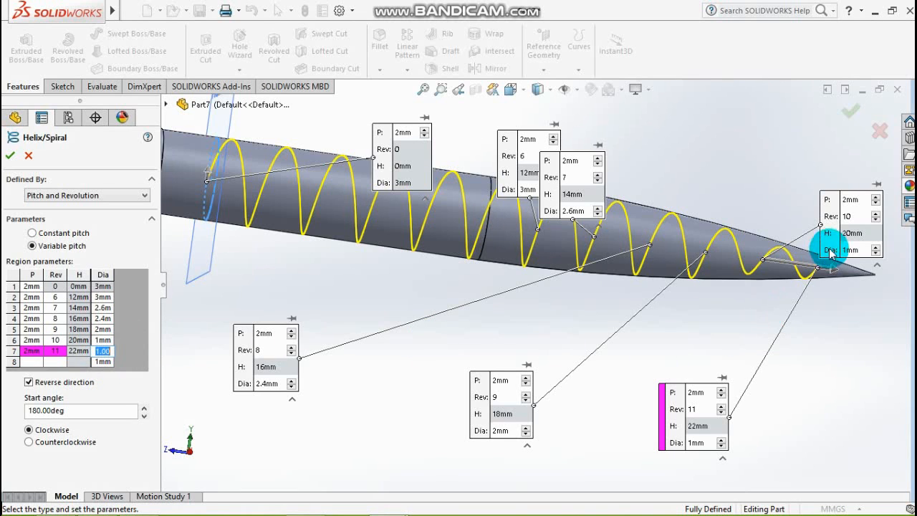
Check the helix preview along the tapered tip and accept the variable-pitch helix
scroll(829, 250, "down", 2)
scroll(726, 354, "up", 1)
middle_click_drag(824, 334, 791, 406)
scroll(720, 344, "up", 3)
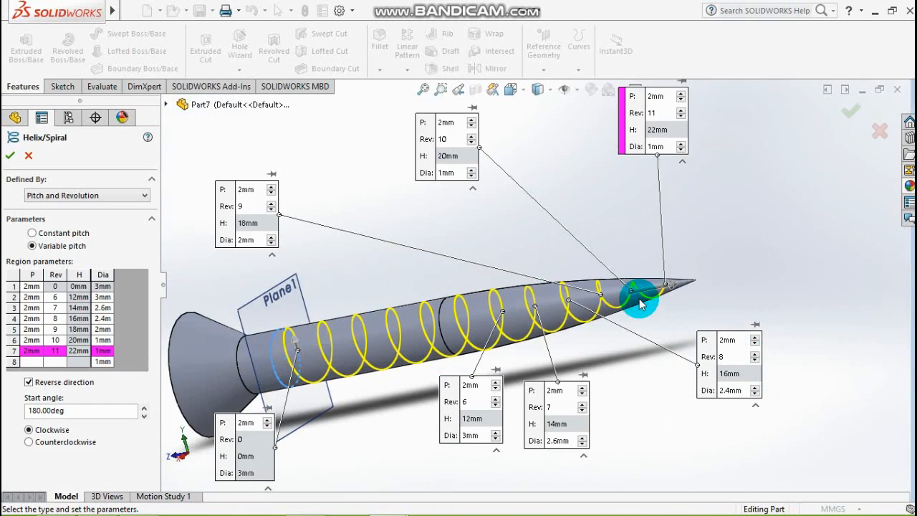
scroll(644, 303, "down", 2)
middle_click_drag(699, 387, 717, 381)
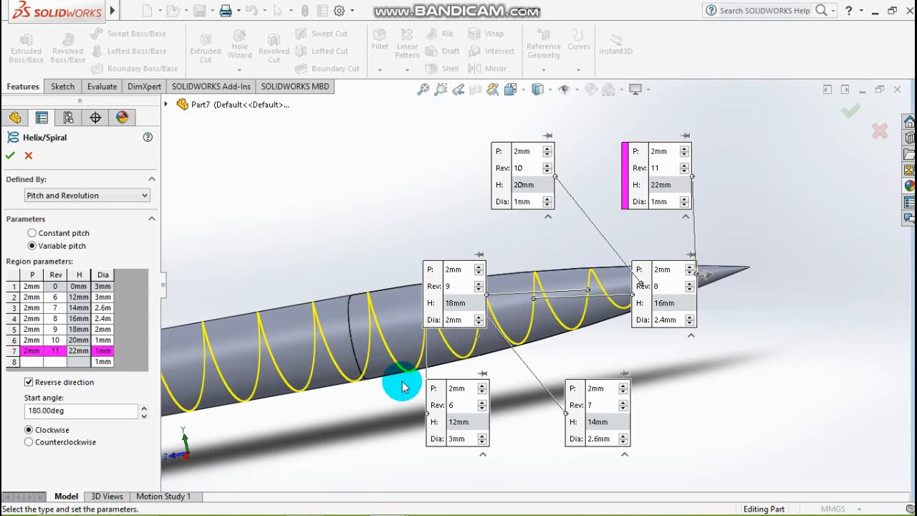
left_click(94, 354)
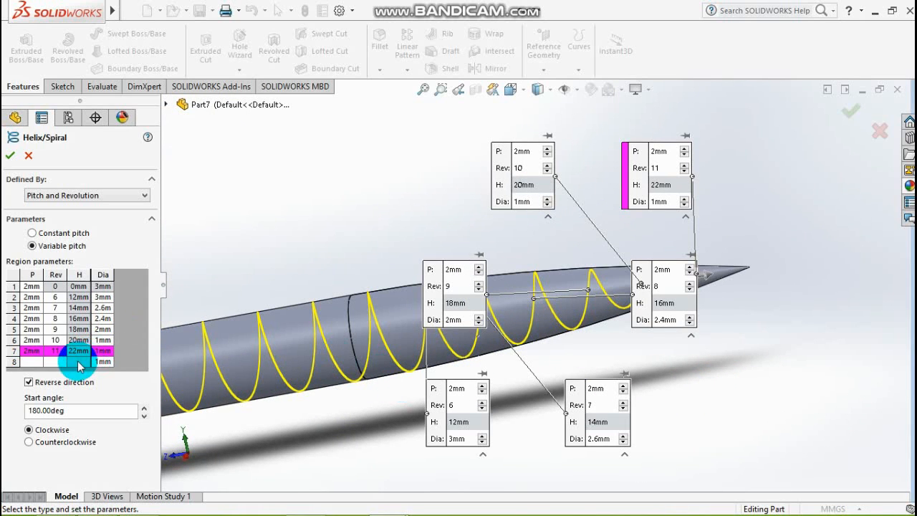
left_click(14, 156)
middle_click_drag(602, 374, 588, 263)
scroll(652, 321, "down", 4)
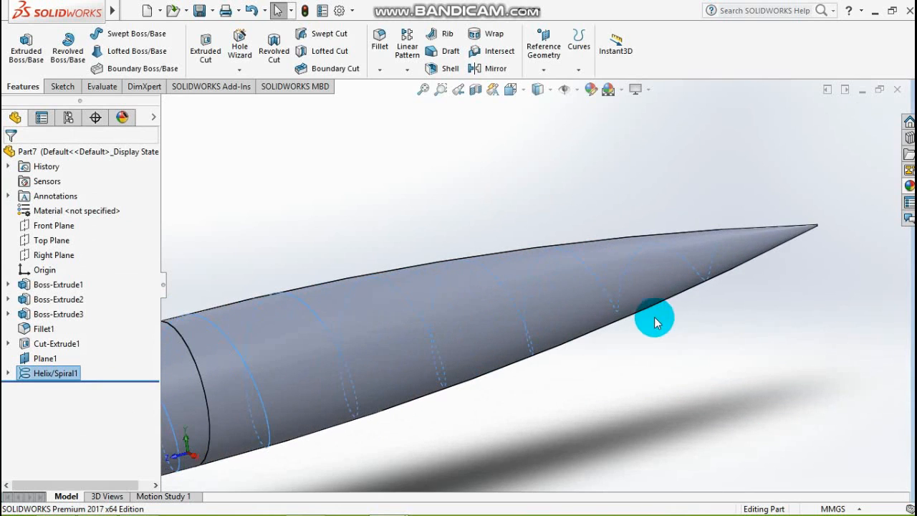
middle_click_drag(656, 328, 604, 310)
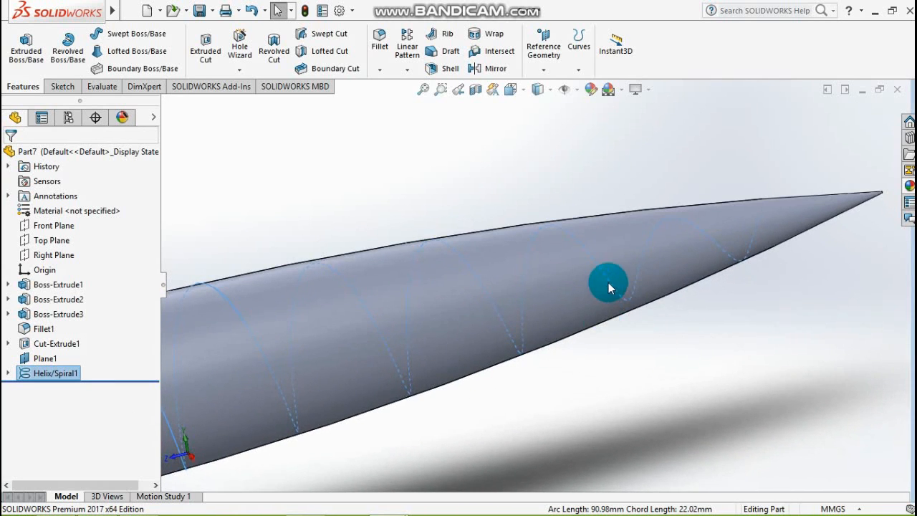
Reopen the helix definition and set the diameter to 1.2 mm at 10 revolutions and 0.9 mm at 11 revolutions
left_click(61, 373)
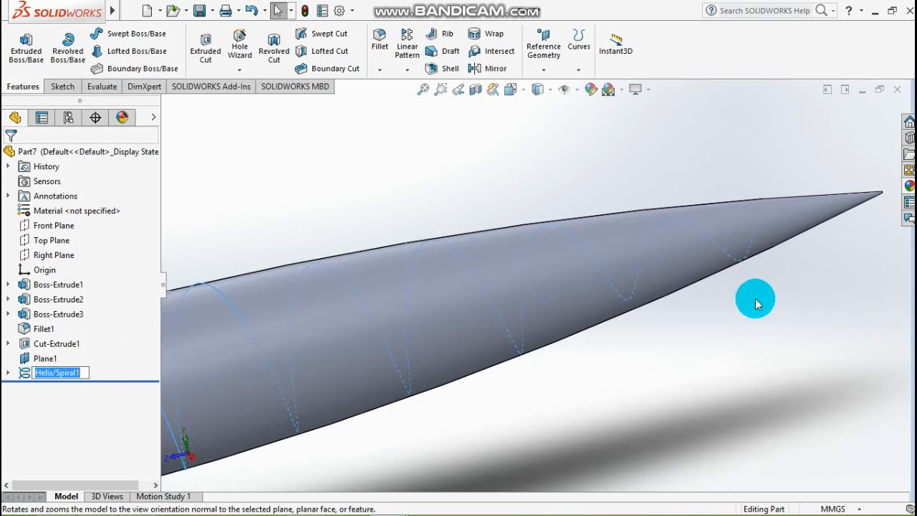
left_click(618, 281)
left_click(682, 330)
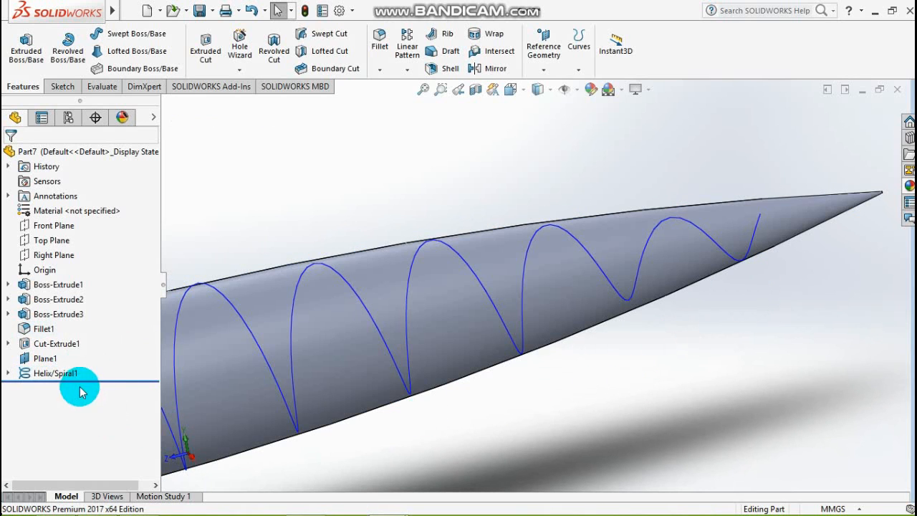
left_click(64, 373)
left_click(67, 335)
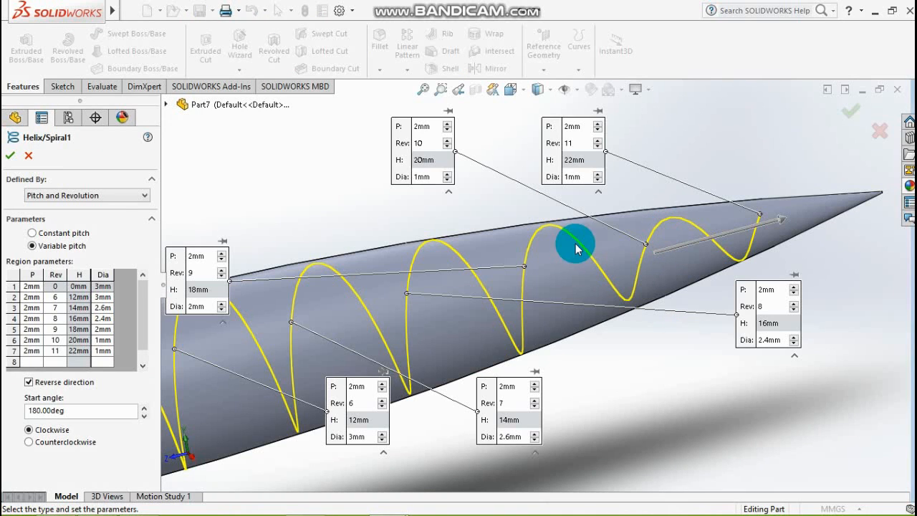
left_click(424, 177)
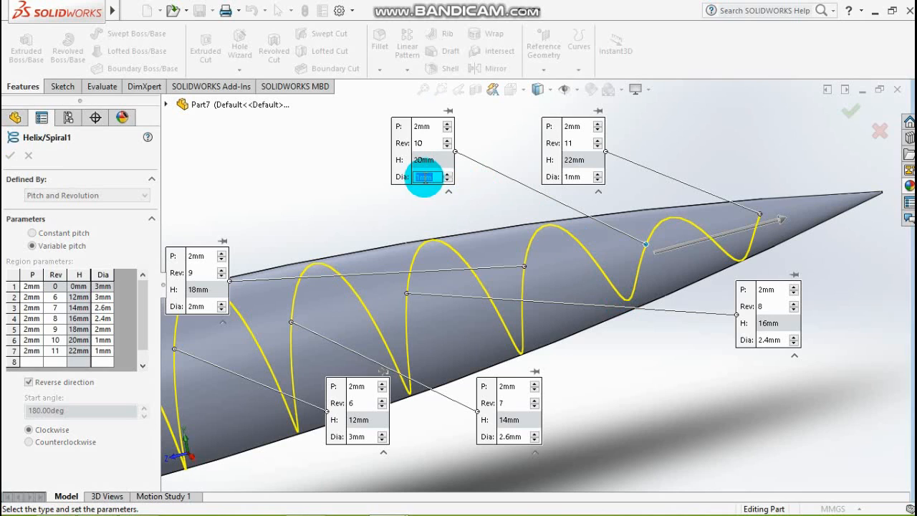
key("Return")
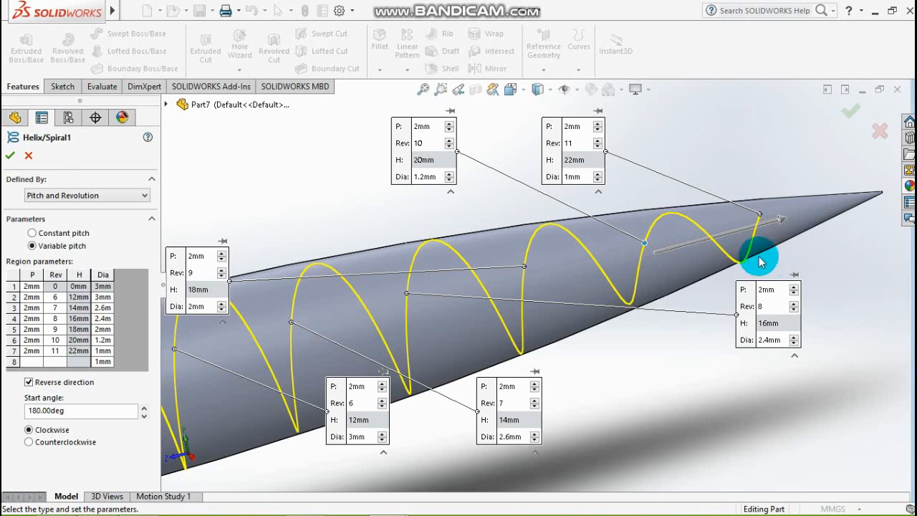
double_click(580, 181)
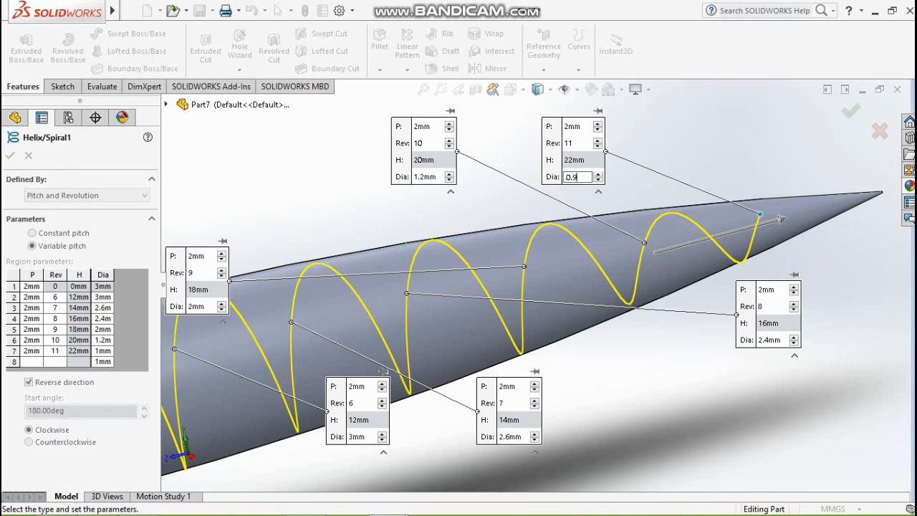
type("0.9")
left_click(564, 176)
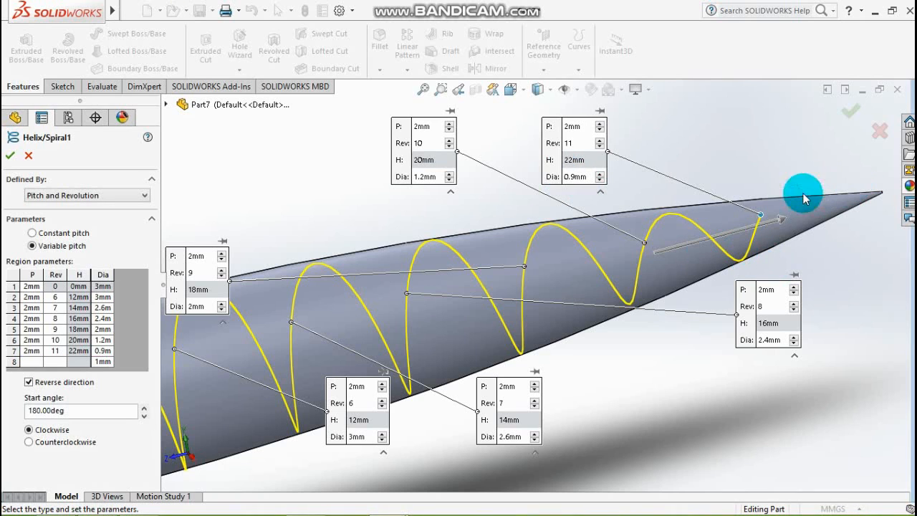
Set the helix diameter at 10 revolutions to 1.3 mm and accept the edited helix
double_click(432, 179)
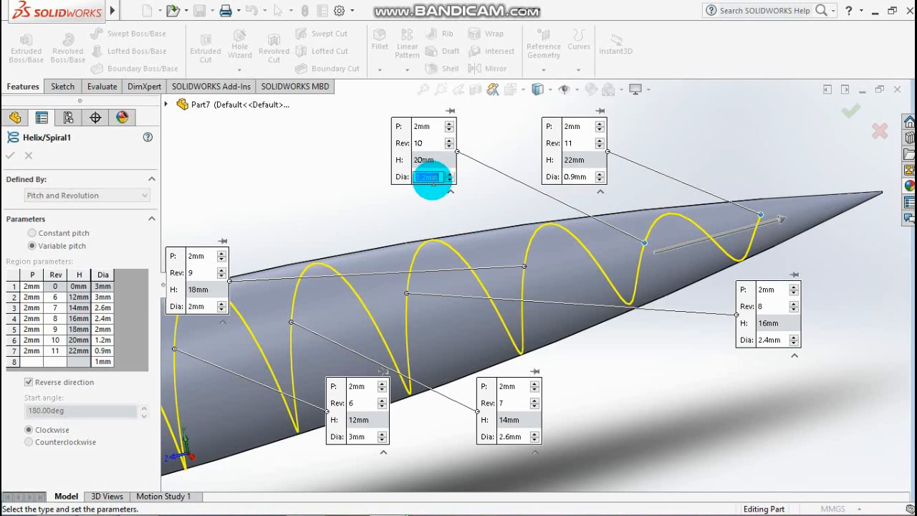
type("1.3")
left_click(413, 176)
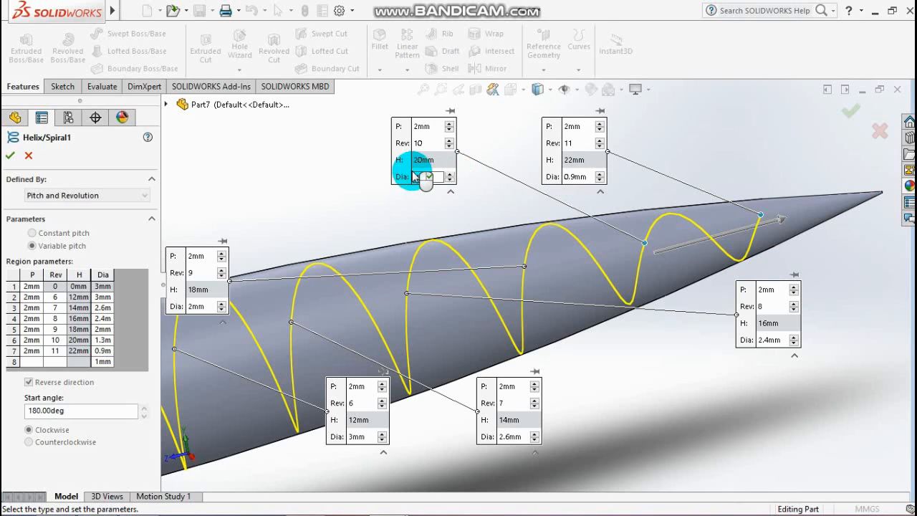
left_click(848, 116)
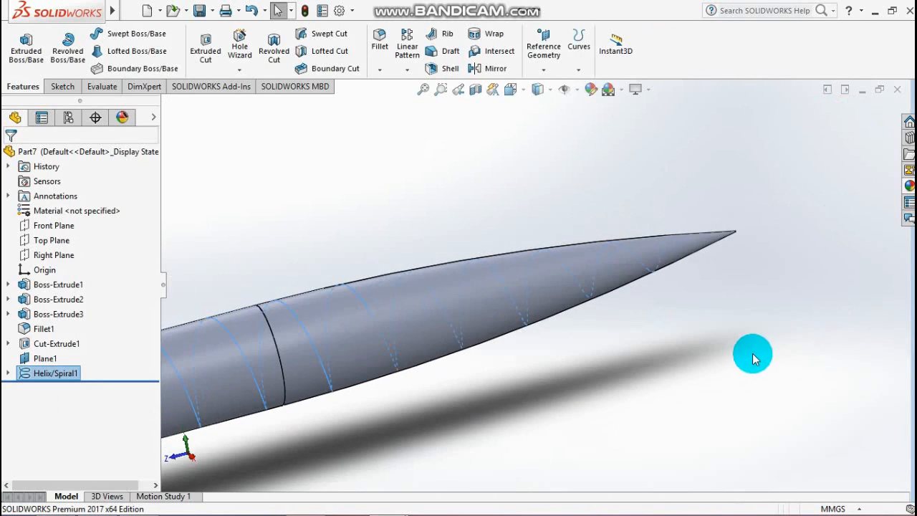
middle_click_drag(737, 335, 564, 362)
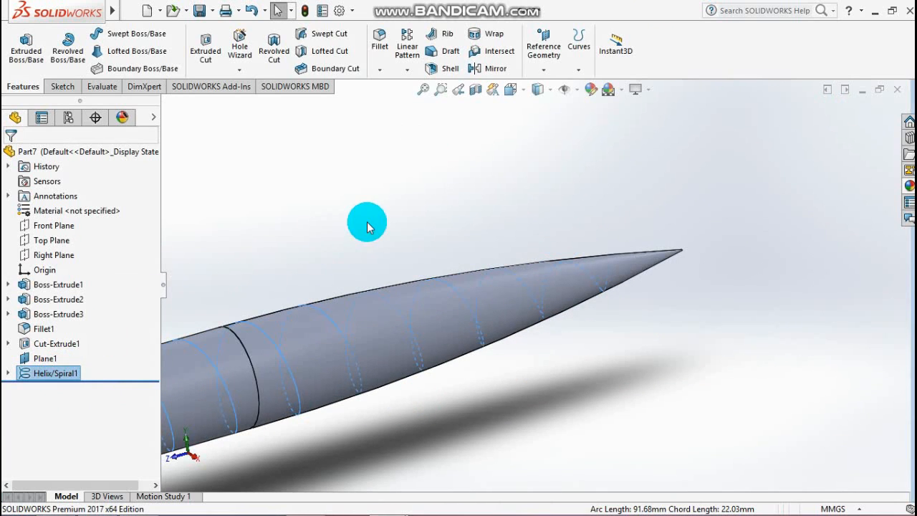
left_click(120, 34)
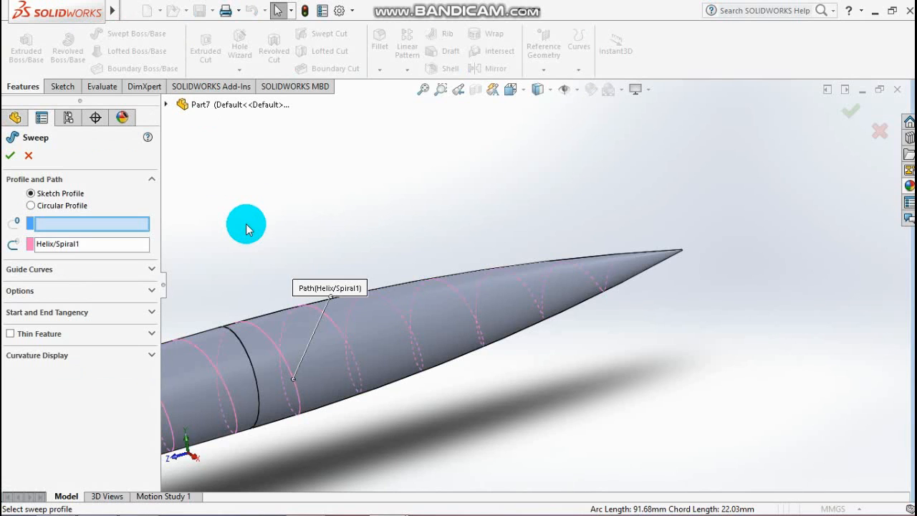
scroll(247, 225, "up", 7)
scroll(252, 228, "down", 1)
scroll(370, 288, "down", 4)
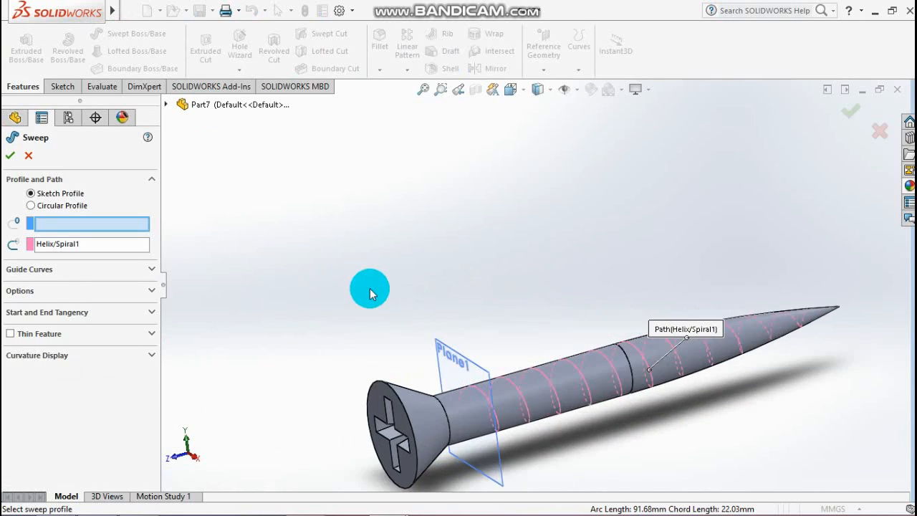
scroll(473, 322, "up", 2)
mouse_move(559, 288)
middle_mouse_down()
mouse_move(538, 297)
mouse_move(585, 286)
mouse_move(571, 296)
middle_mouse_up()
scroll(401, 308, "down", 2)
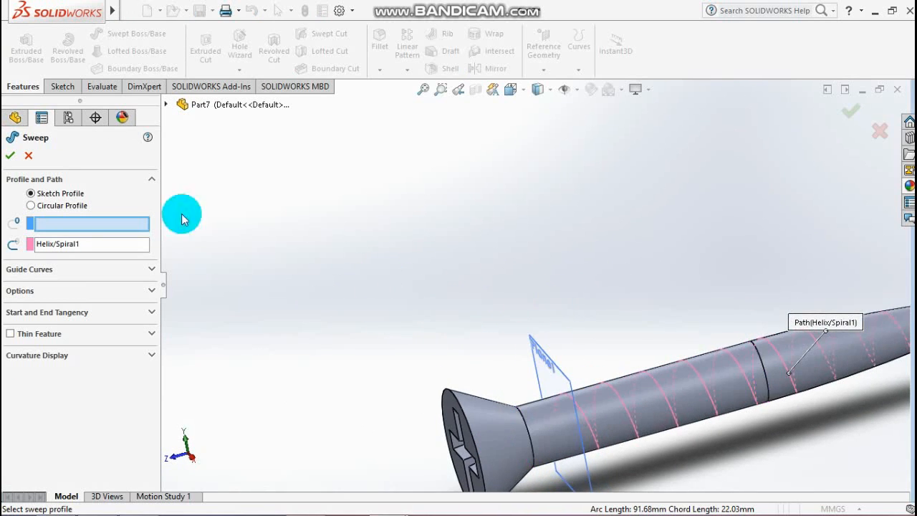
left_click(28, 155)
Start a sketch on the Top Plane and show the helix end near the screw tip in the bottom view
scroll(502, 287, "up", 2)
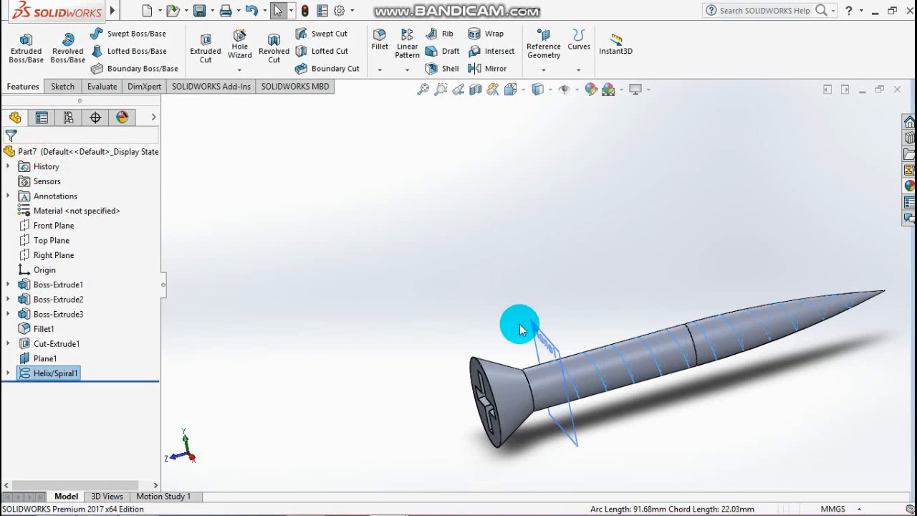
left_click(50, 241)
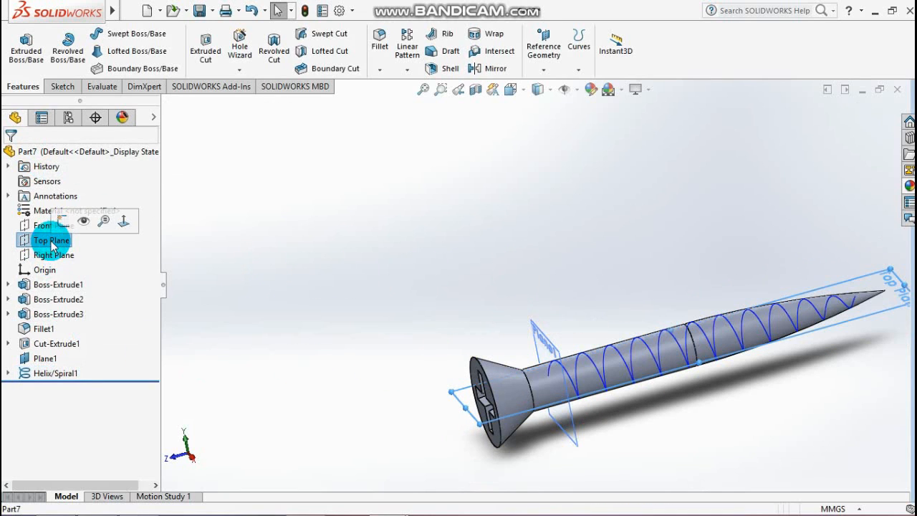
left_click(68, 219)
key("space")
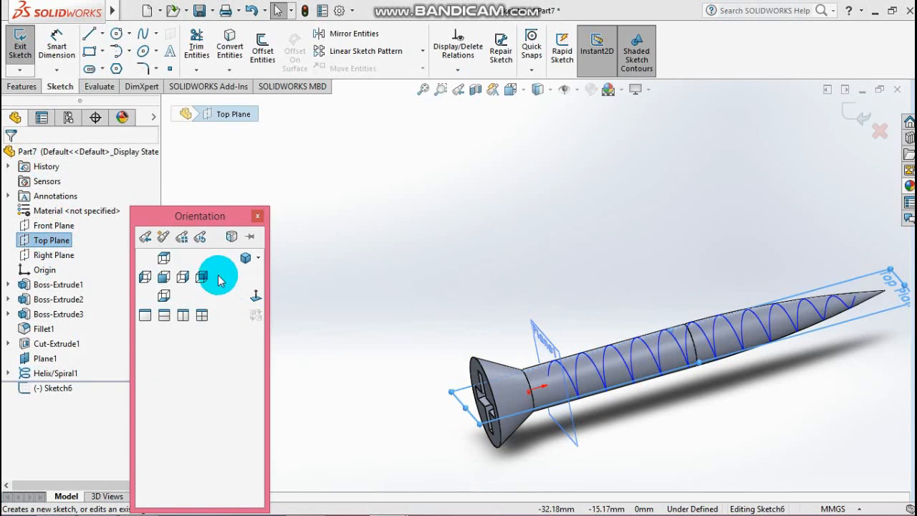
left_click(171, 296)
scroll(542, 429, "up", 2)
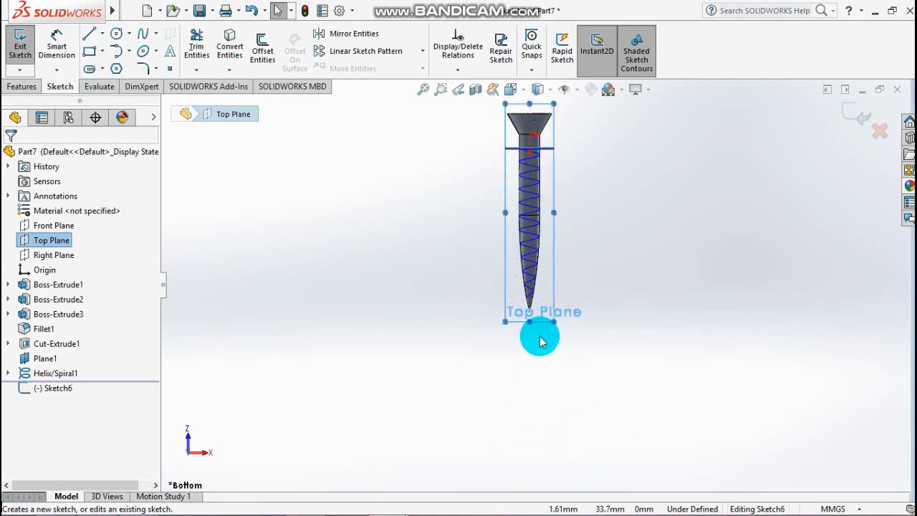
scroll(541, 342, "down", 11)
scroll(519, 264, "down", 2)
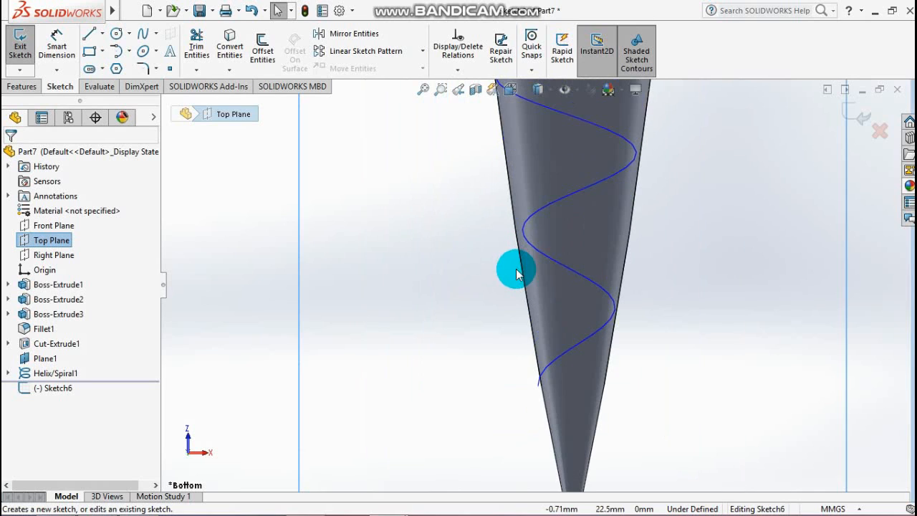
Sketch a closed triangle at the helix end, with a vertical side about 0.63 mm long and a point about 0.76 mm outward
left_click(90, 37)
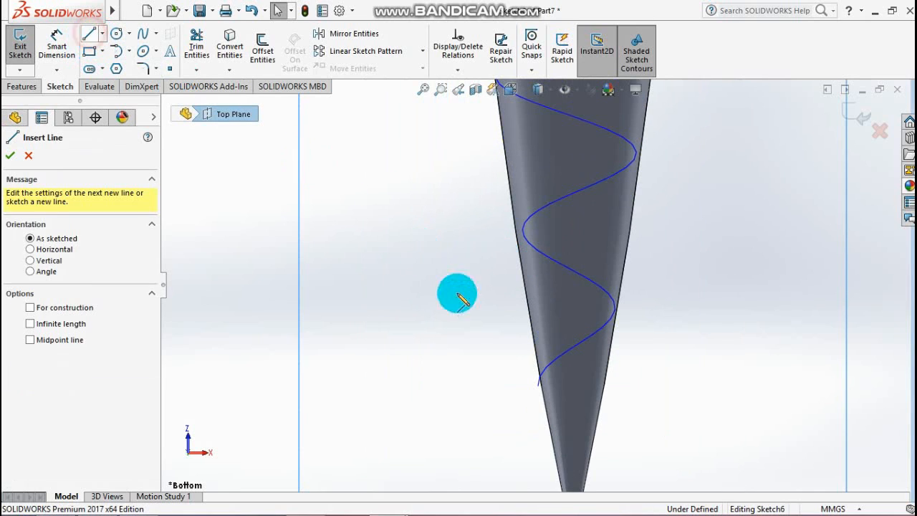
left_click(555, 365)
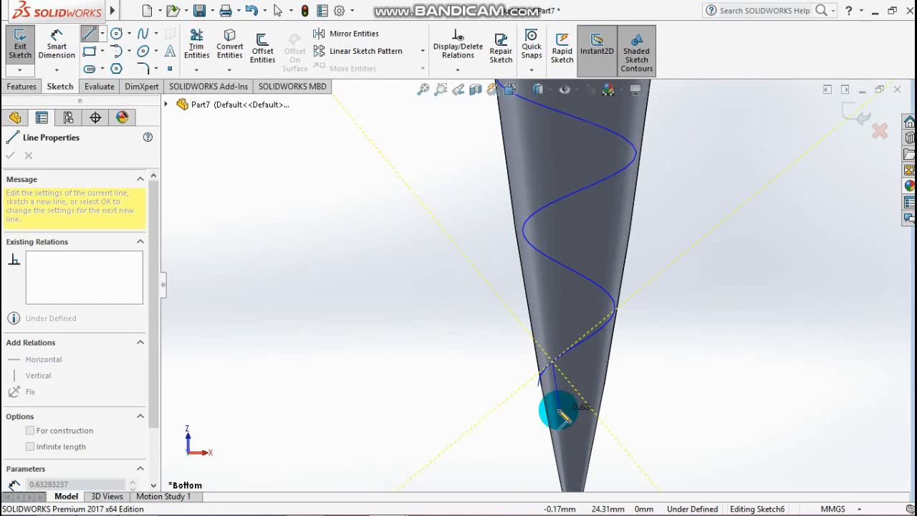
left_click(552, 409)
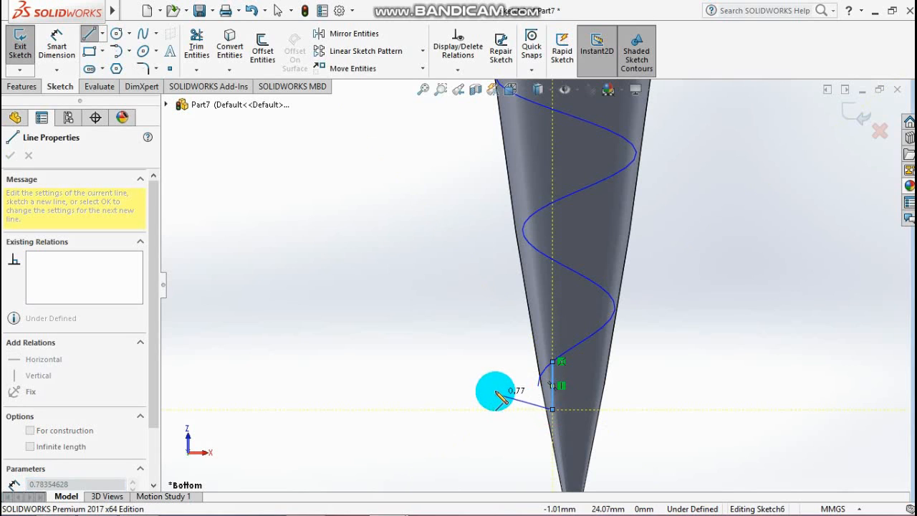
left_click(493, 387)
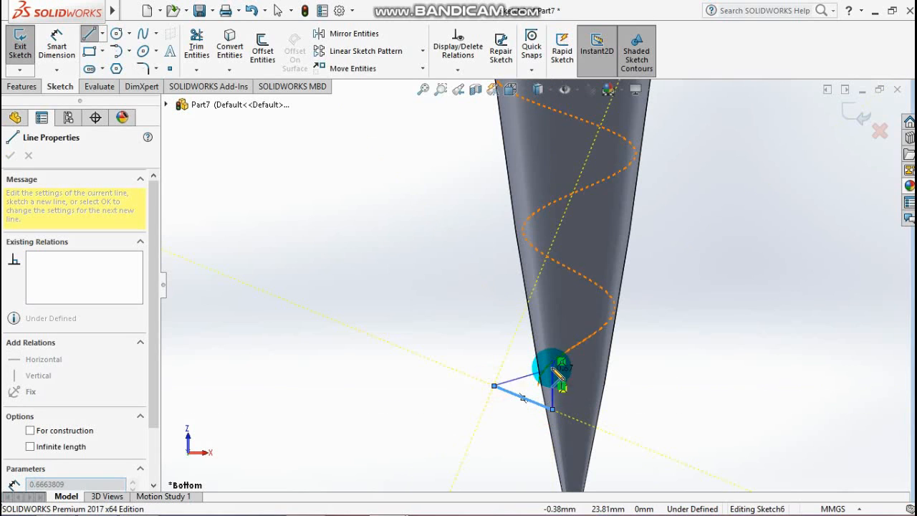
left_click(553, 363)
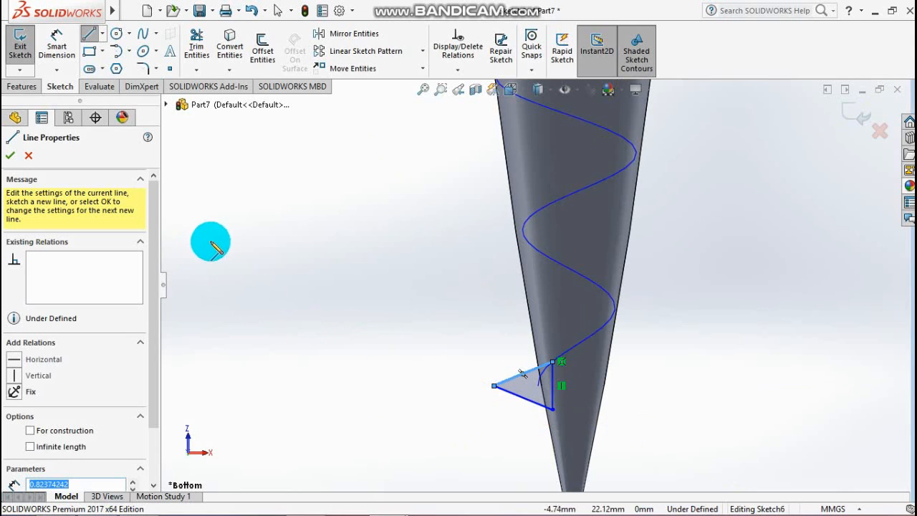
left_click(12, 159)
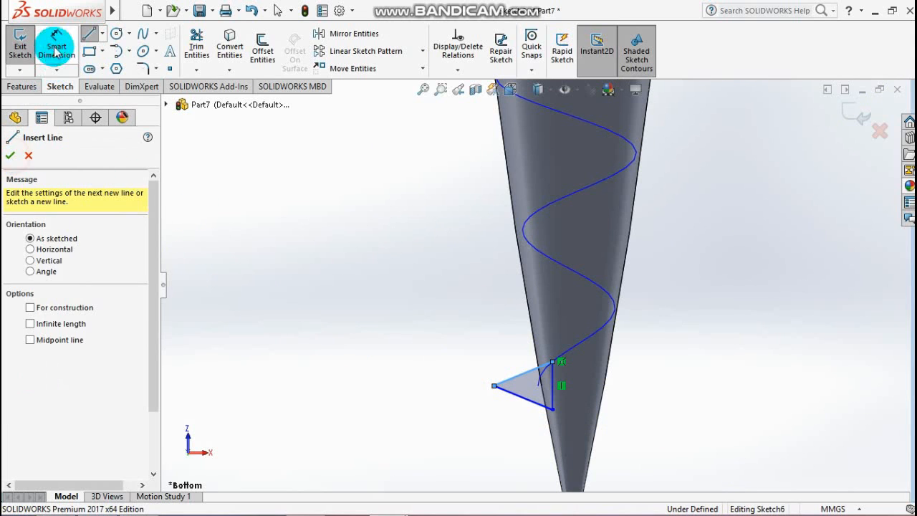
Dimension the triangle's vertical side to 0.60 mm
left_click(56, 44)
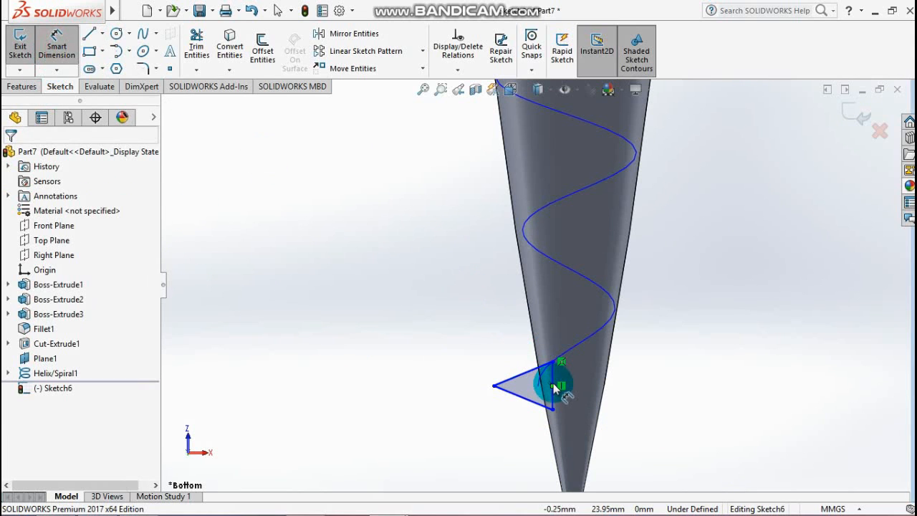
left_click(555, 388)
left_click(568, 391)
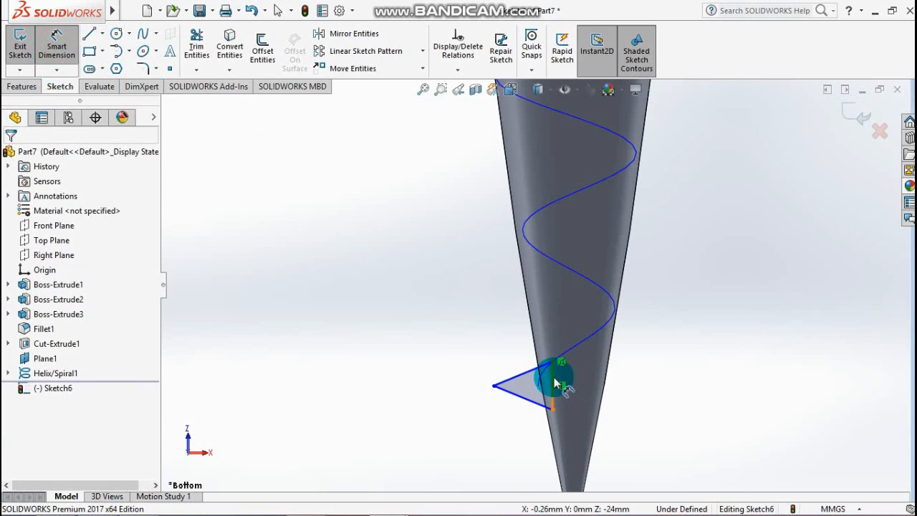
left_click(563, 385)
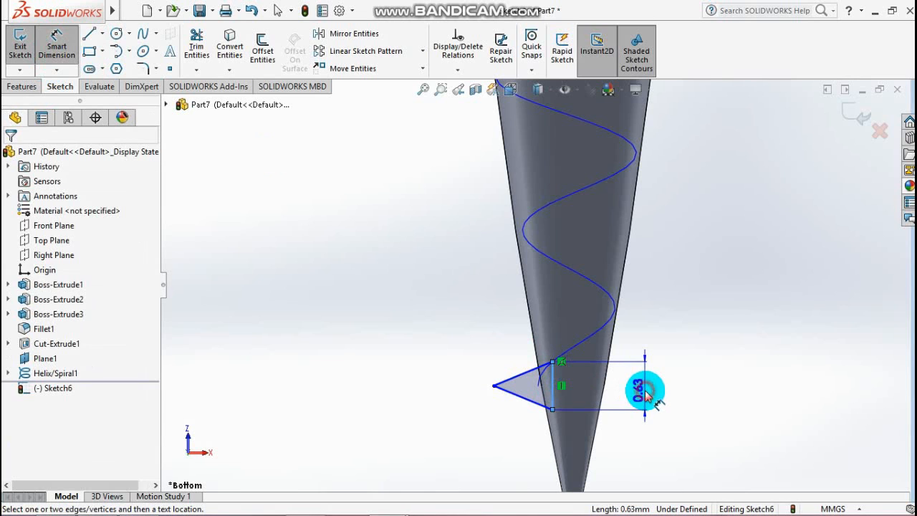
left_click(646, 395)
type("0.60mm")
key("Return")
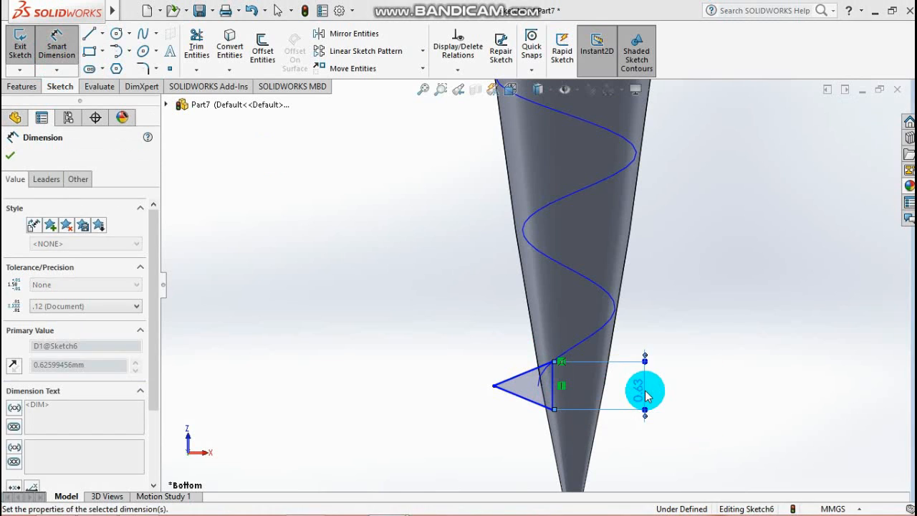
Add a horizontal width dimension to the triangle, try 7.5 mm, and undo that value
left_click(524, 399)
left_click(514, 425)
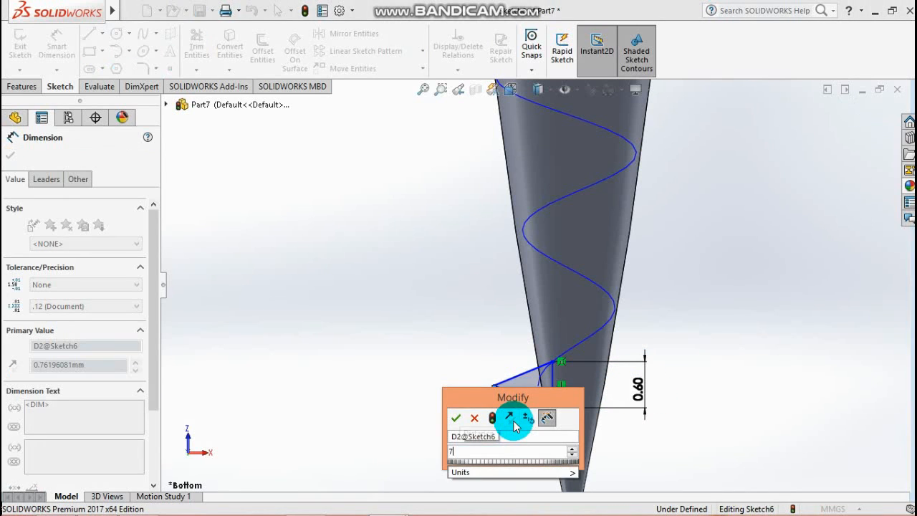
type("7.5")
key("Return")
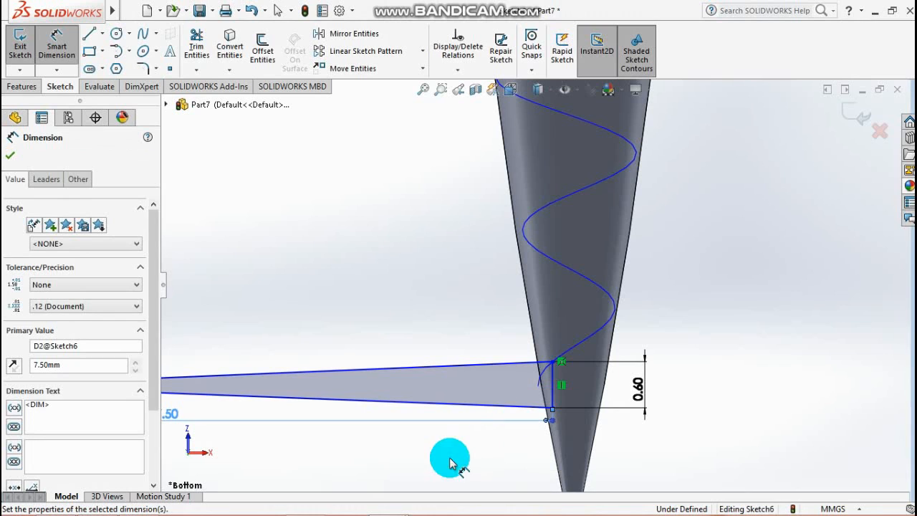
scroll(465, 405, "up", 2)
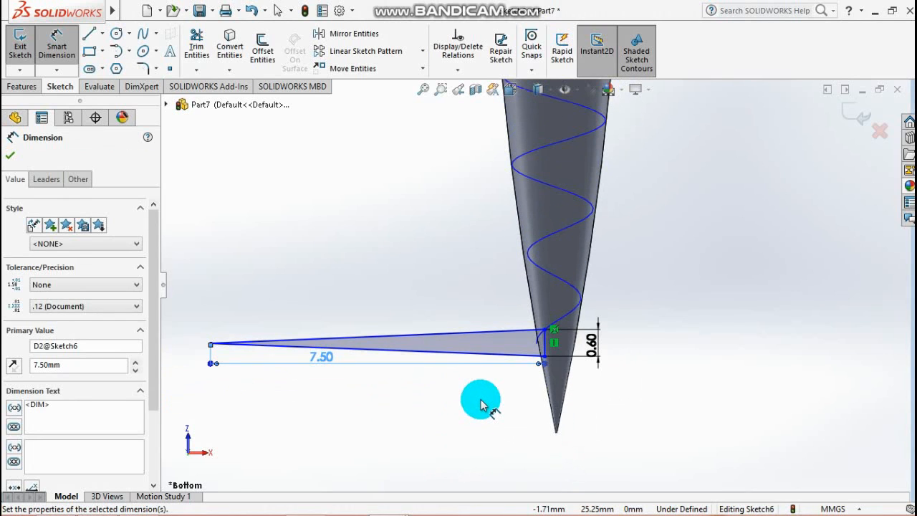
key("Escape")
key("ctrl+z")
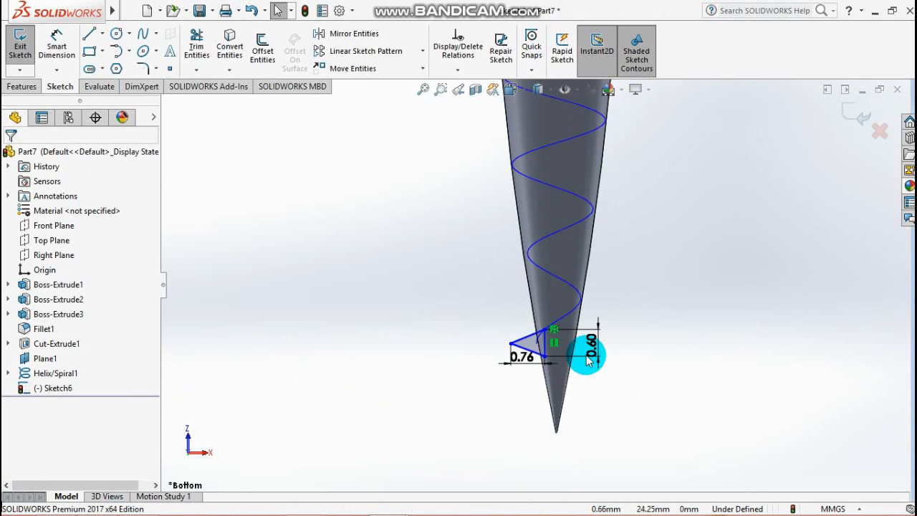
Set the triangle's width dimension to 0.75 mm
scroll(538, 333, "down", 3)
scroll(512, 349, "down", 1)
double_click(498, 354)
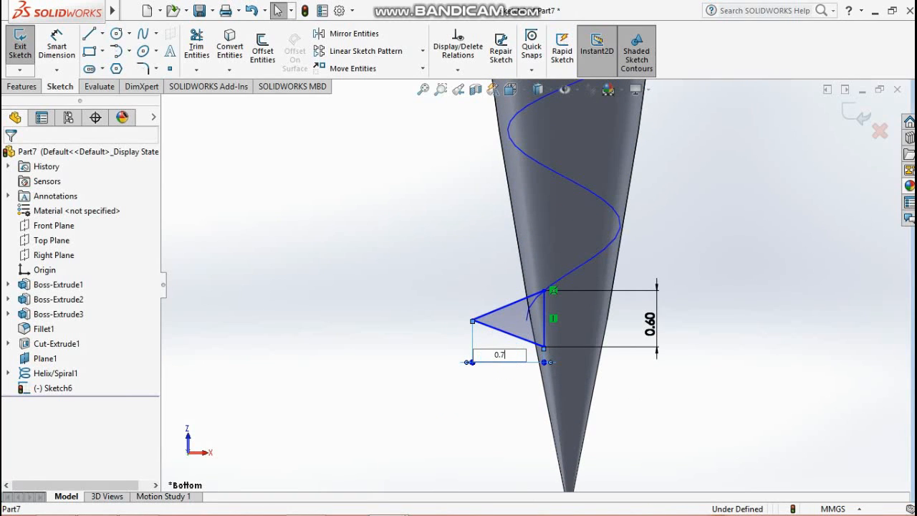
type("0.75")
key("Return")
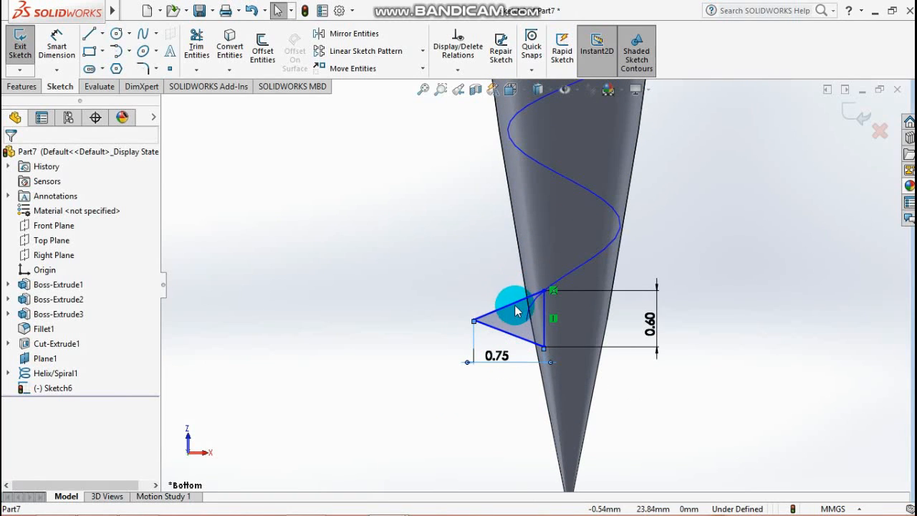
Make the triangle's two slanted sides equal in length and exit the sketch
left_click(515, 339)
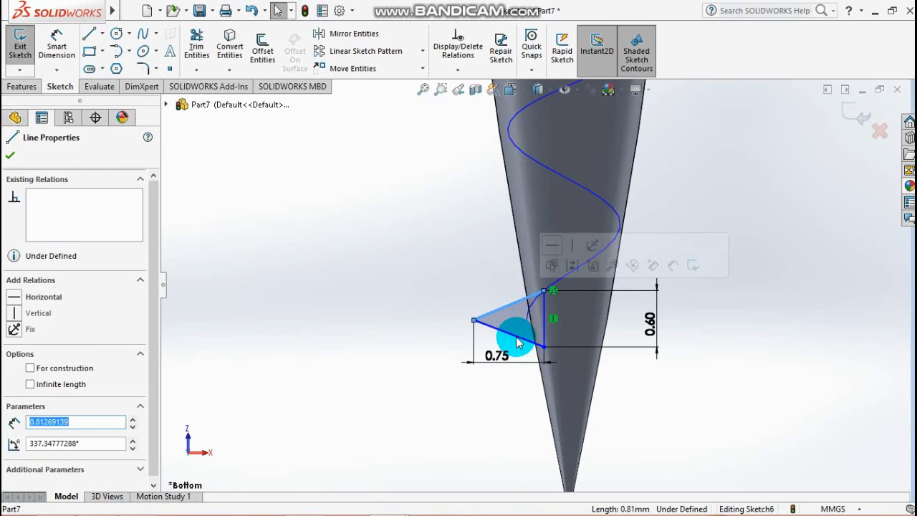
left_click(508, 306, "ctrl")
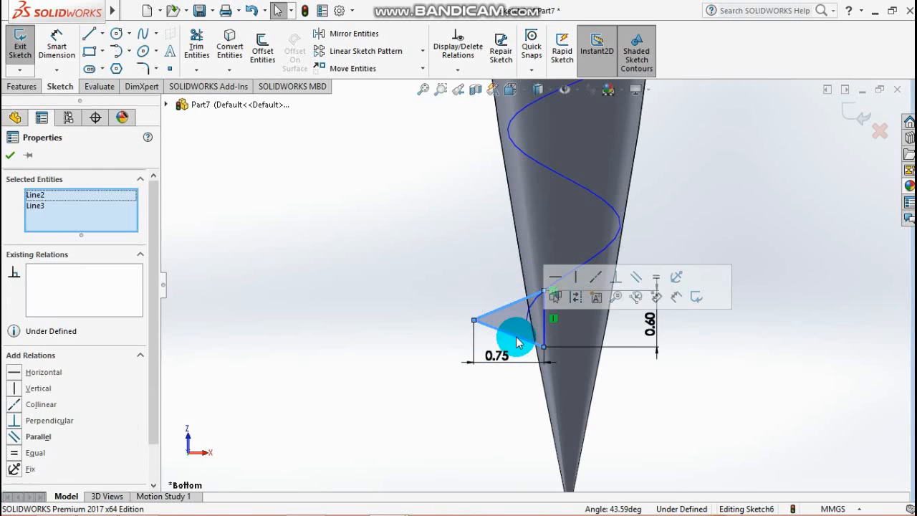
left_click(654, 277)
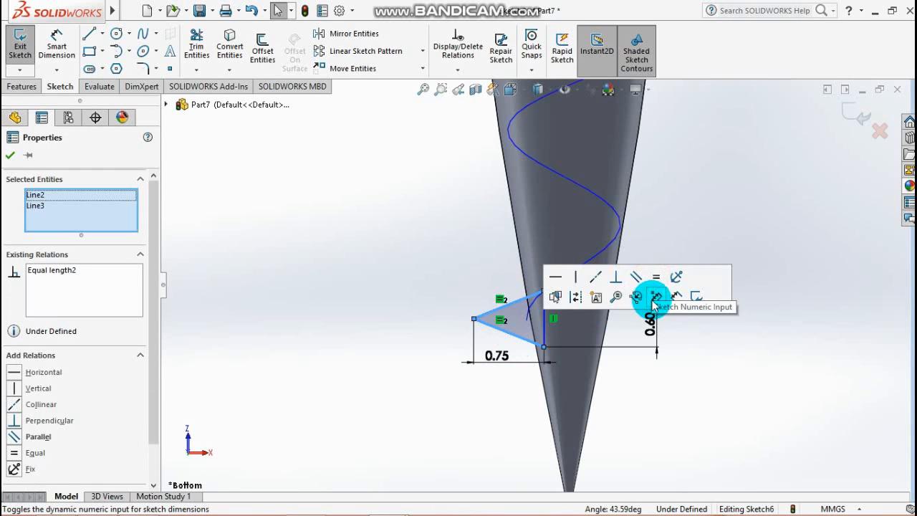
left_click(10, 155)
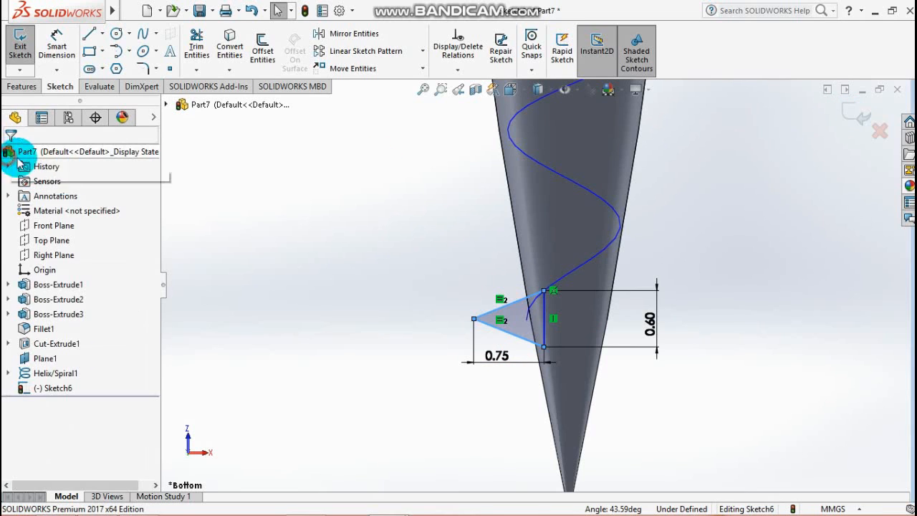
left_click(837, 134)
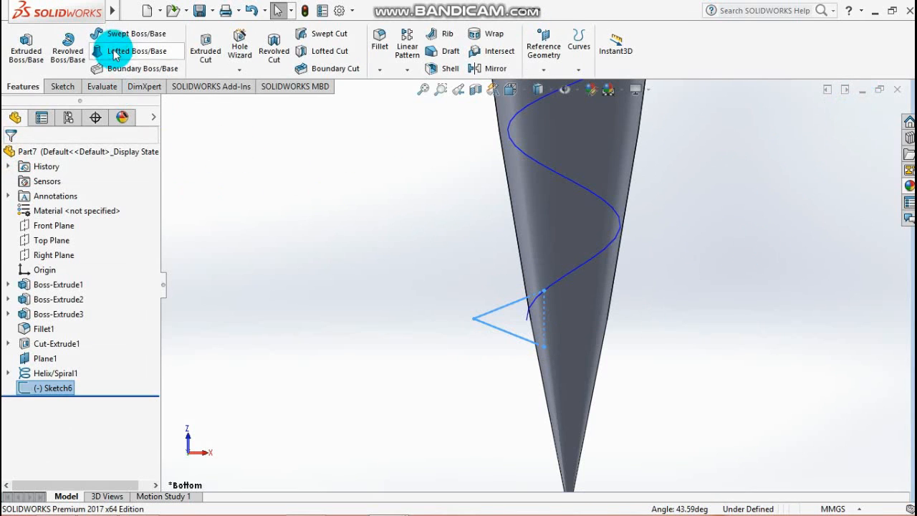
Create a swept boss of the triangular profile along the variable-pitch helix, checking the thread preview in isometric view
left_click(120, 34)
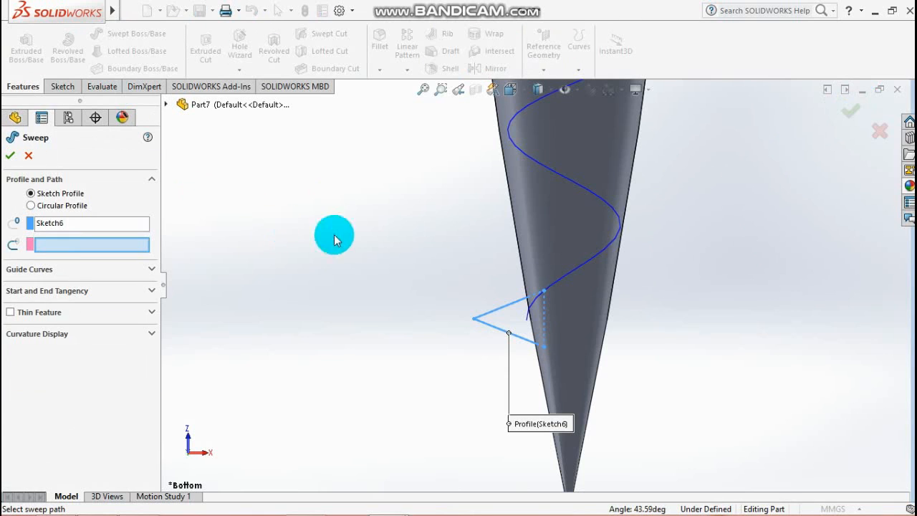
left_click(574, 273)
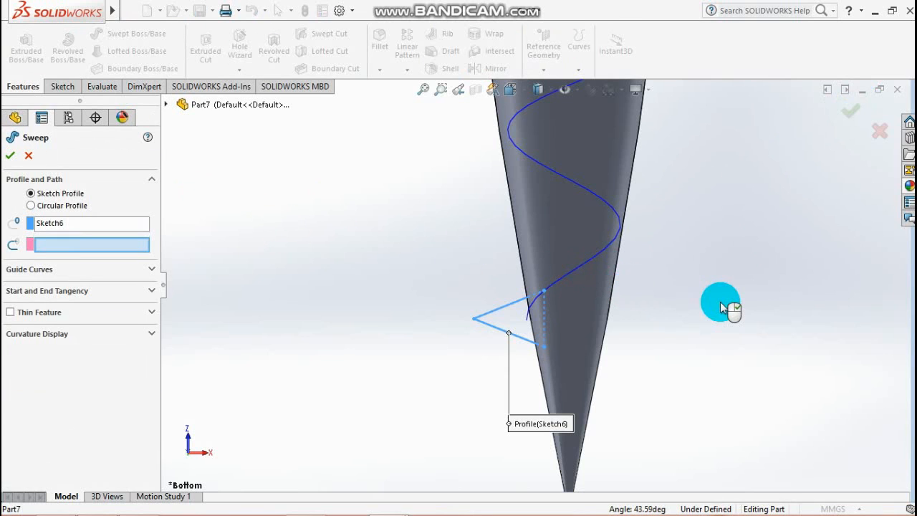
middle_click_drag(661, 230, 525, 252)
key("space")
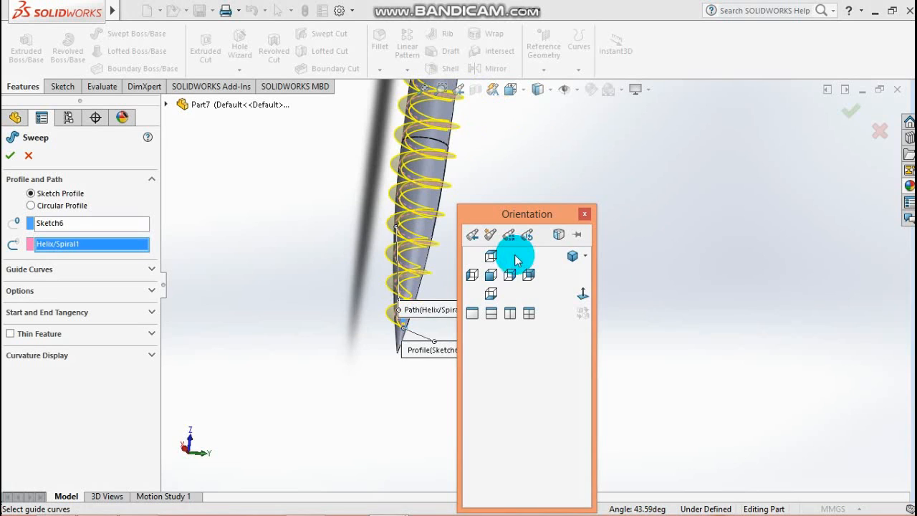
left_click(565, 256)
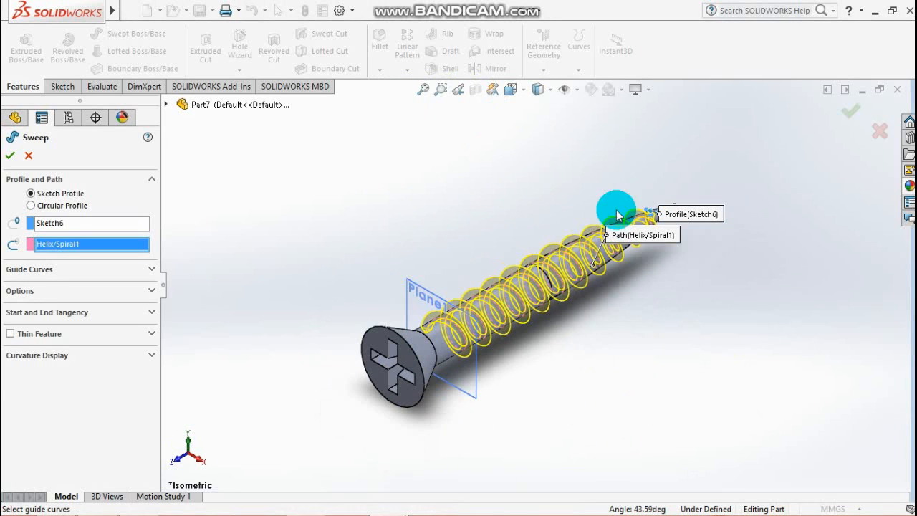
left_click(10, 155)
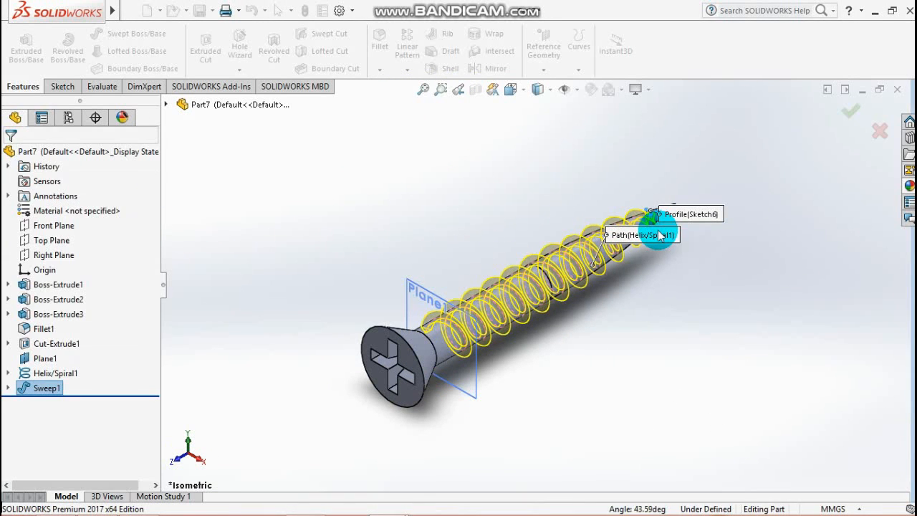
Hide the variable-pitch helix curve and the reference plane behind the screw head, leaving only the solid body displayed
scroll(648, 297, "down", 5)
scroll(656, 333, "up", 5)
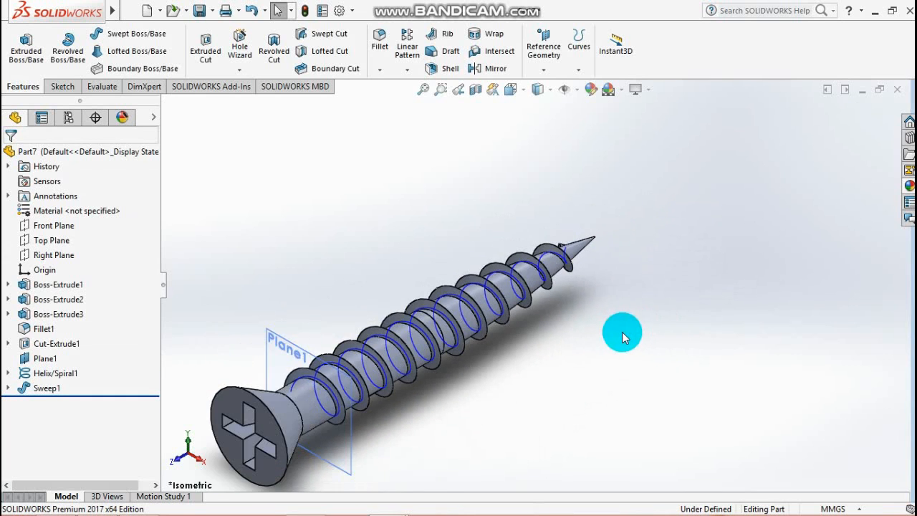
middle_click_drag(621, 331, 599, 287)
key("space")
left_click(601, 254)
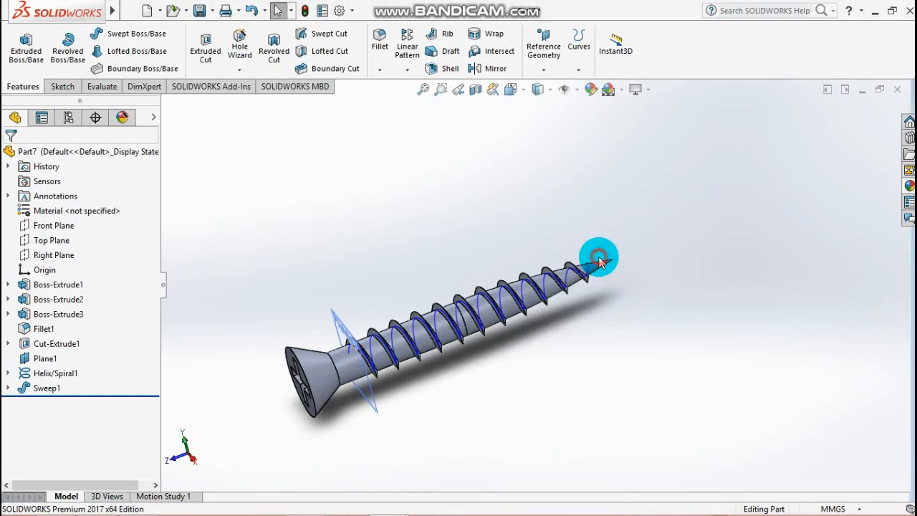
left_click(44, 358)
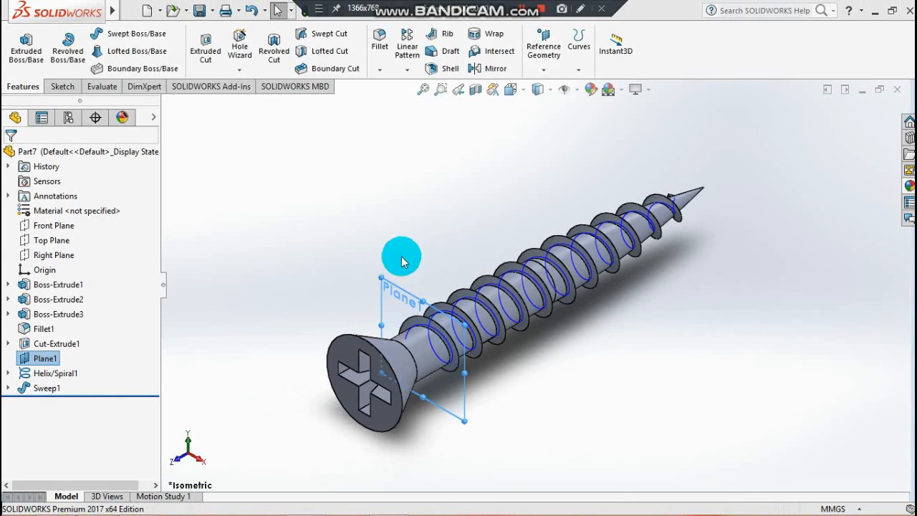
right_click(60, 376)
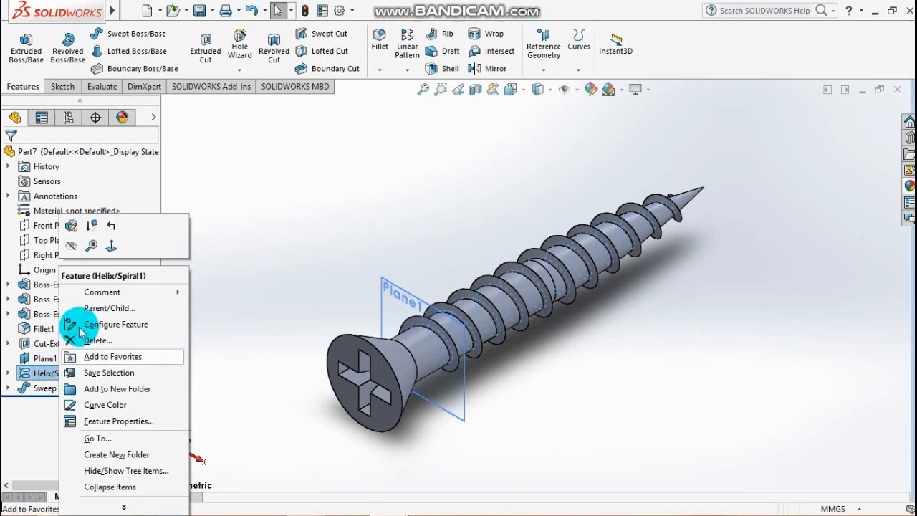
left_click(77, 250)
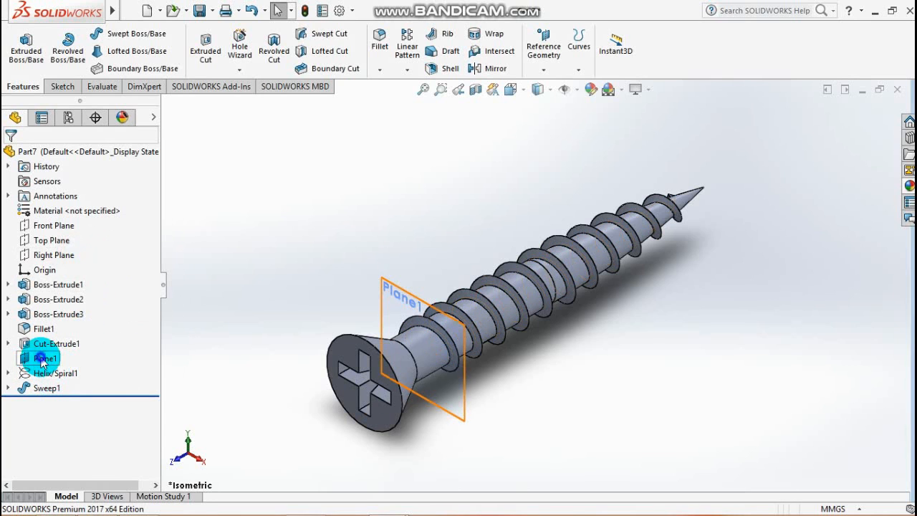
right_click(44, 358)
left_click(70, 205)
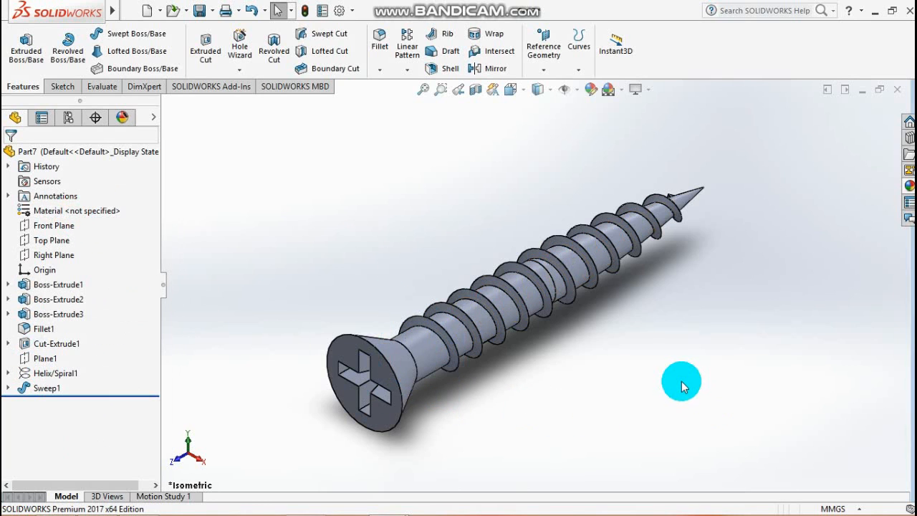
Apply the sandblasted steel appearance to the whole screw and return to the isometric view
middle_click_drag(290, 390, 264, 233)
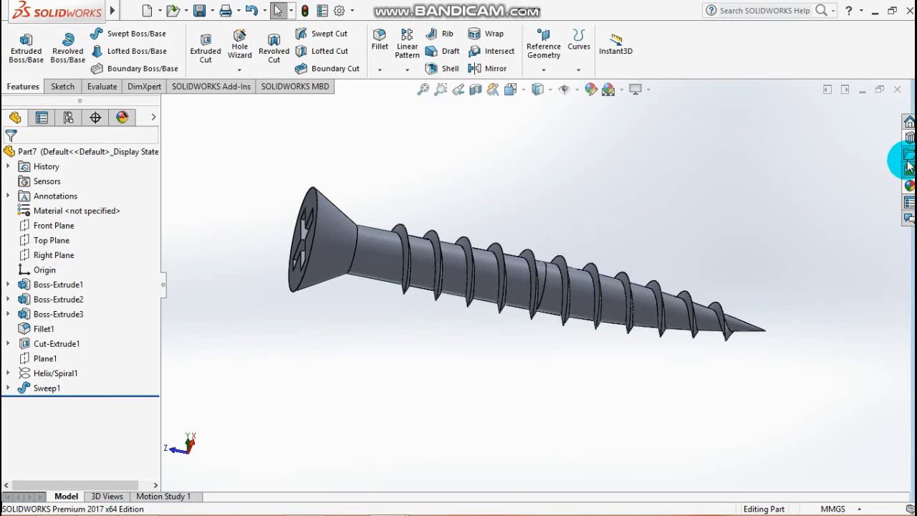
left_click(909, 185)
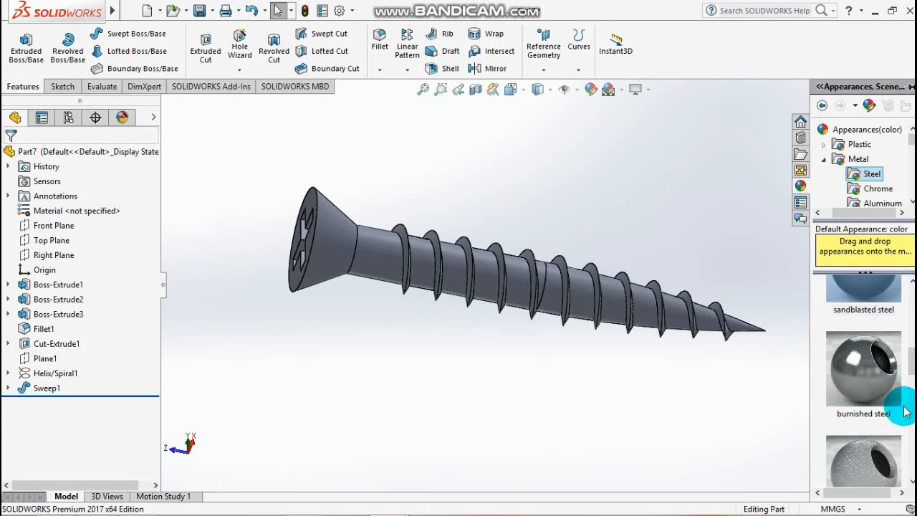
scroll(863, 343, "down", 2)
scroll(863, 344, "up", 2)
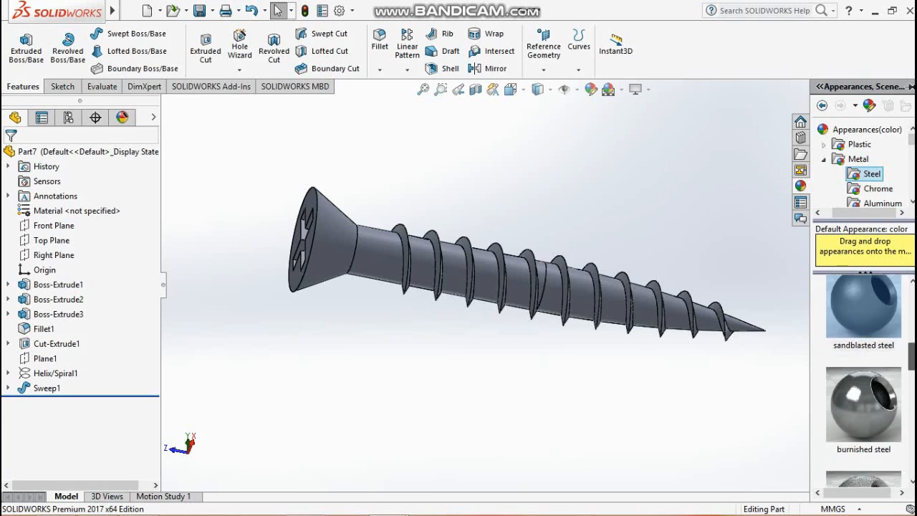
double_click(864, 345)
left_click(567, 389)
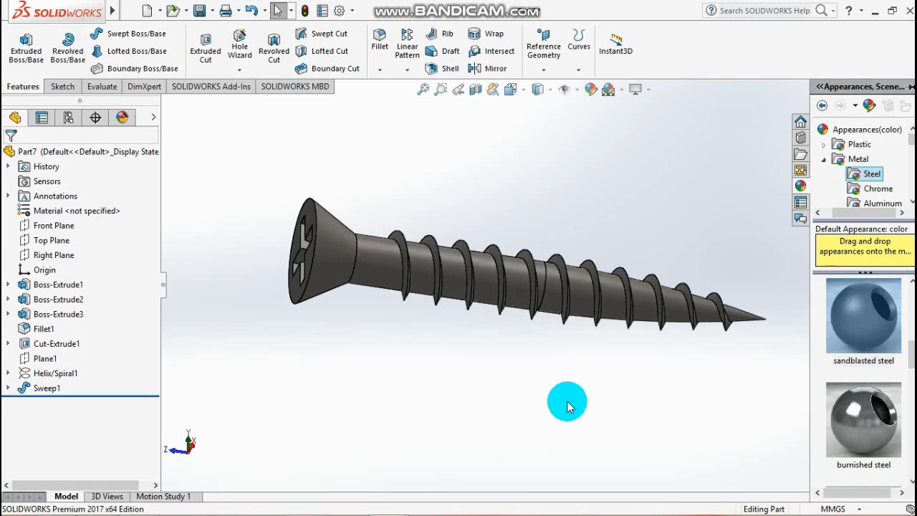
key("space")
left_click(642, 246)
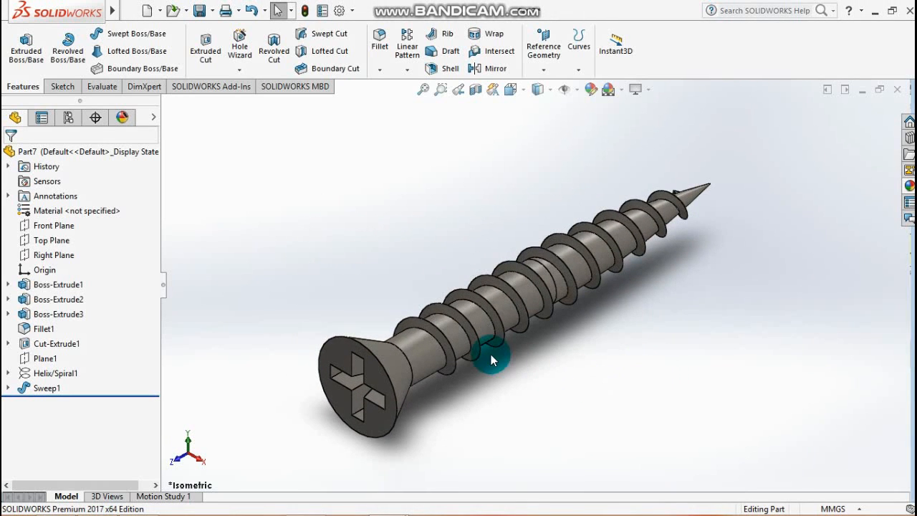
Save the part as Screw in the part soliwork folder
scroll(579, 268, "up", 1)
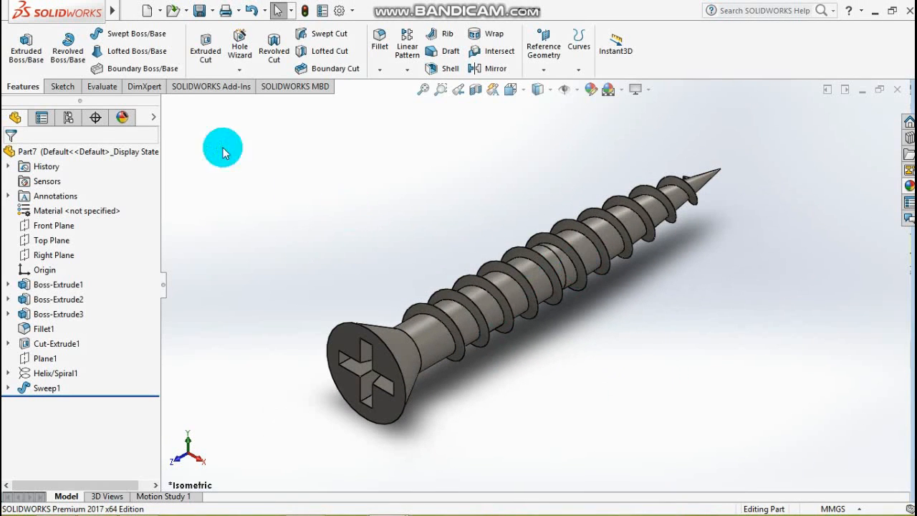
left_click(200, 10)
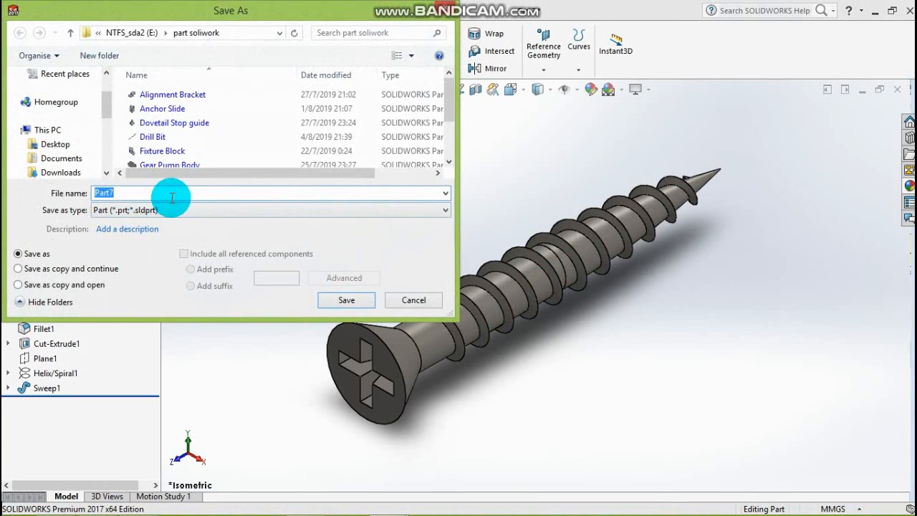
type("Screw")
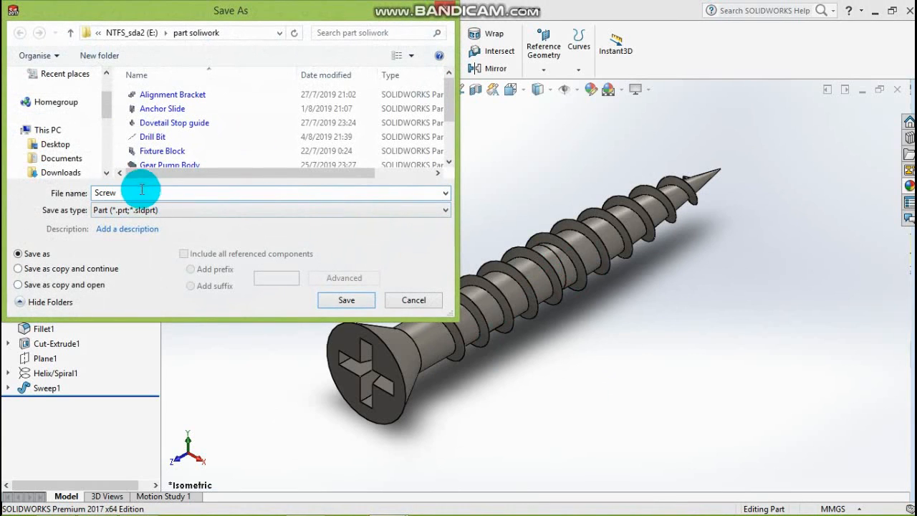
left_click(348, 301)
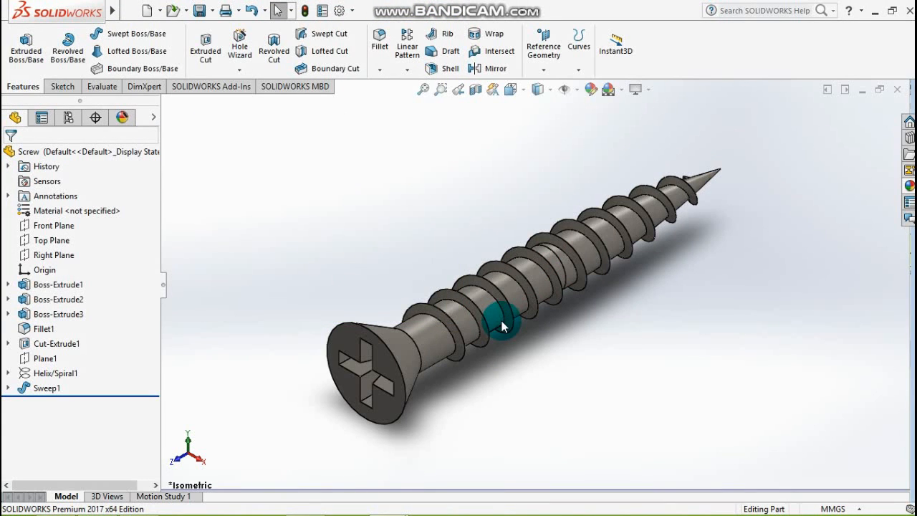